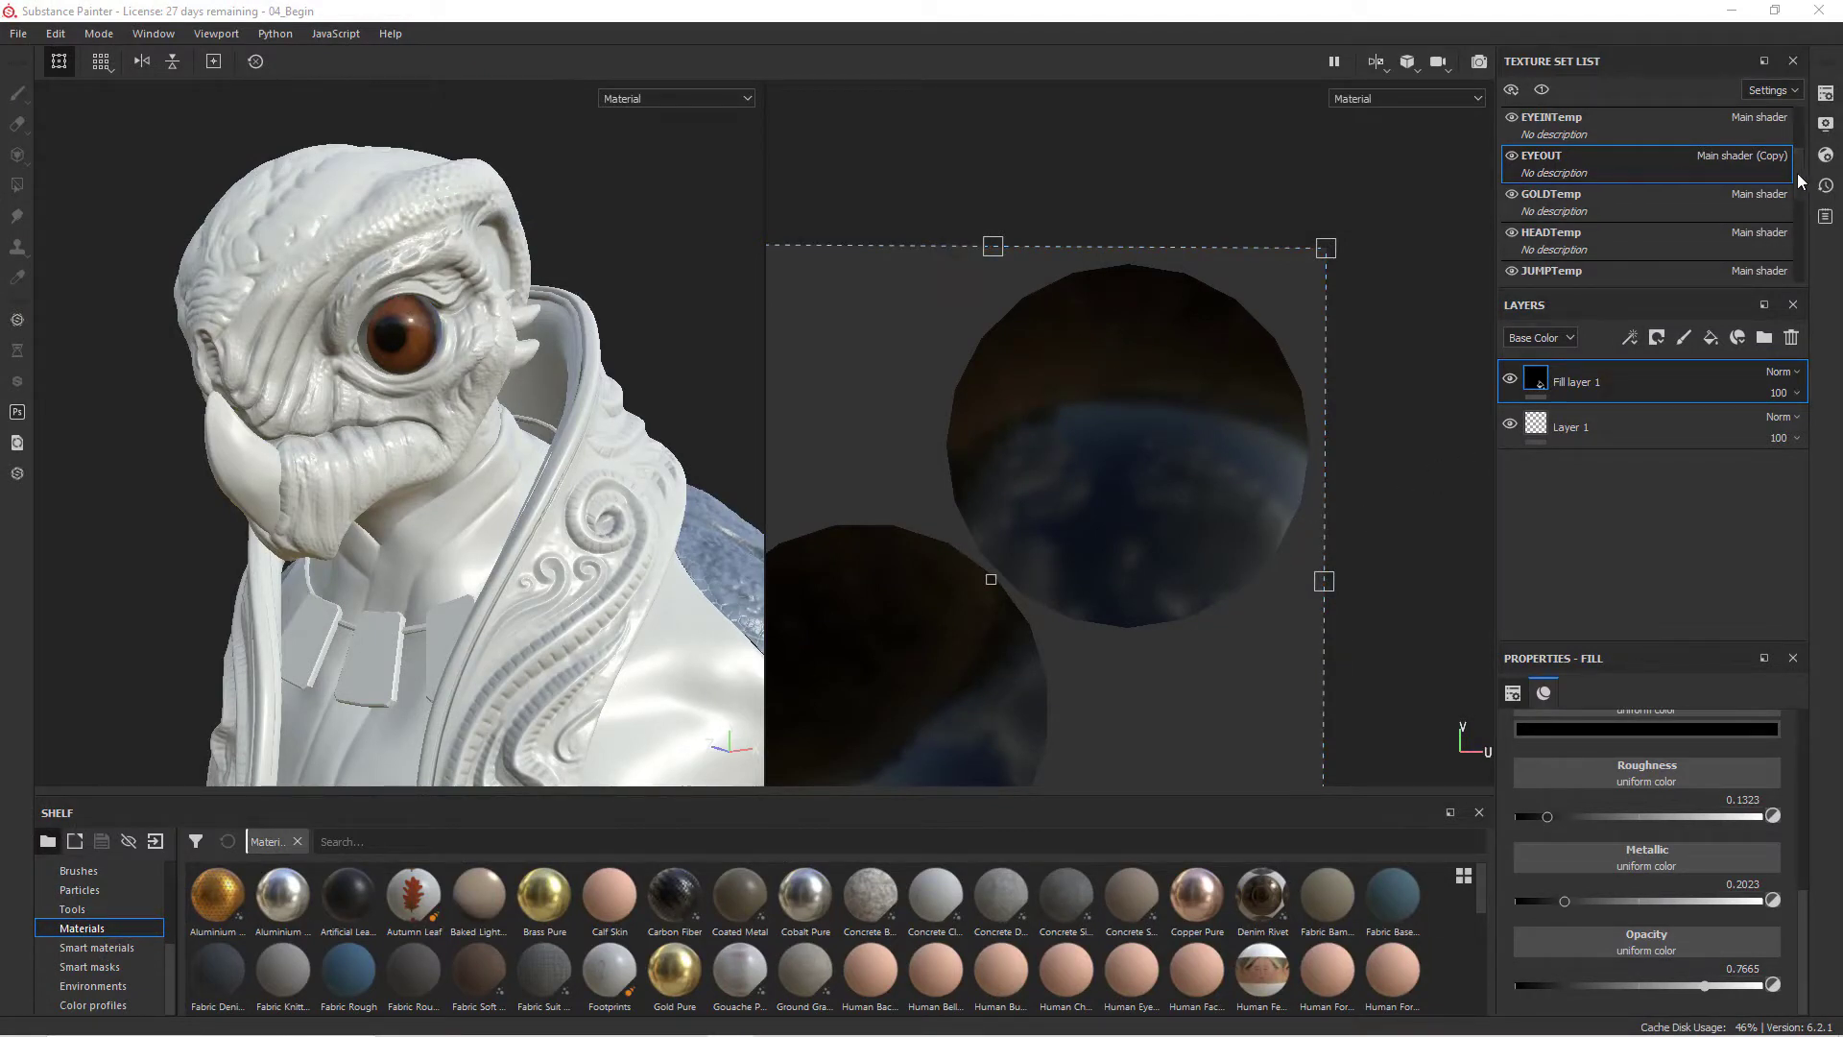
- Select the BODYTemp texture set for editing
{"action": "scroll", "coordinate": [1686, 159], "scroll_direction": "up", "scroll_amount": 3}
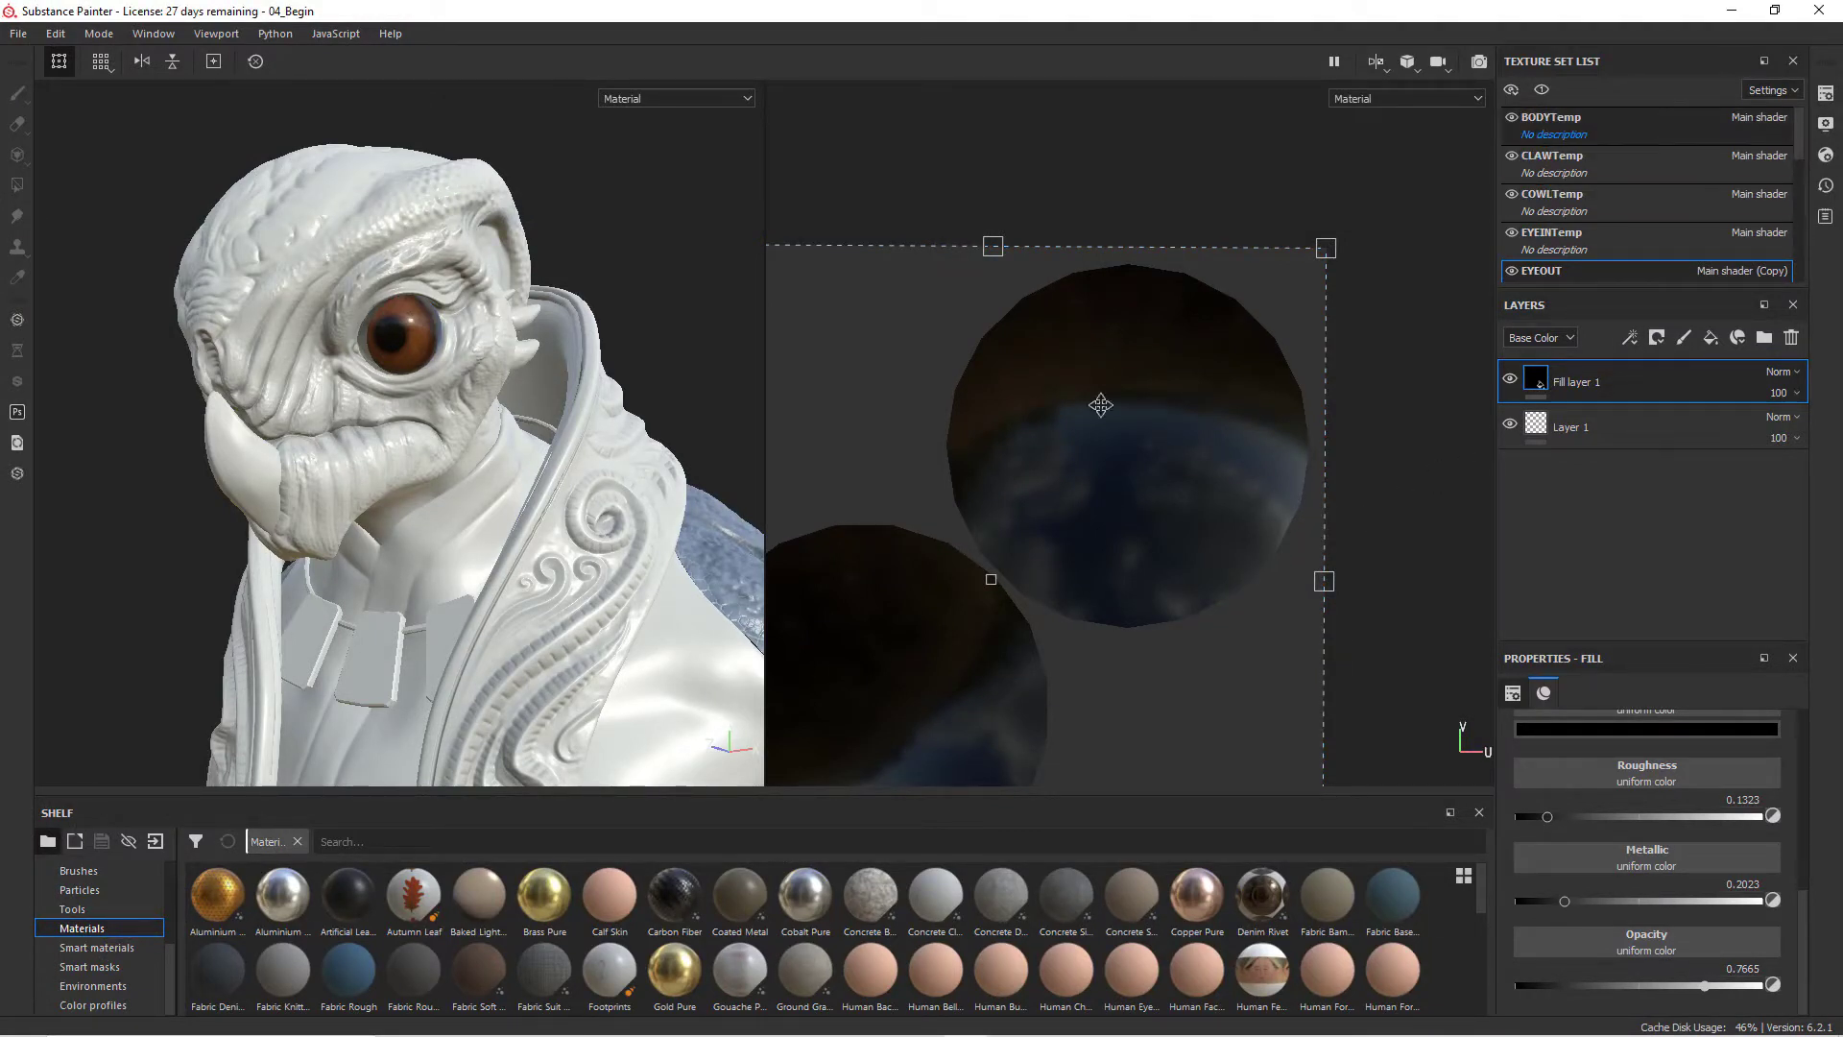
{"action": "left_click", "coordinate": [1574, 126]}
{"action": "left_click_drag", "start_coordinate": [723, 384], "coordinate": [592, 541], "text": "alt"}
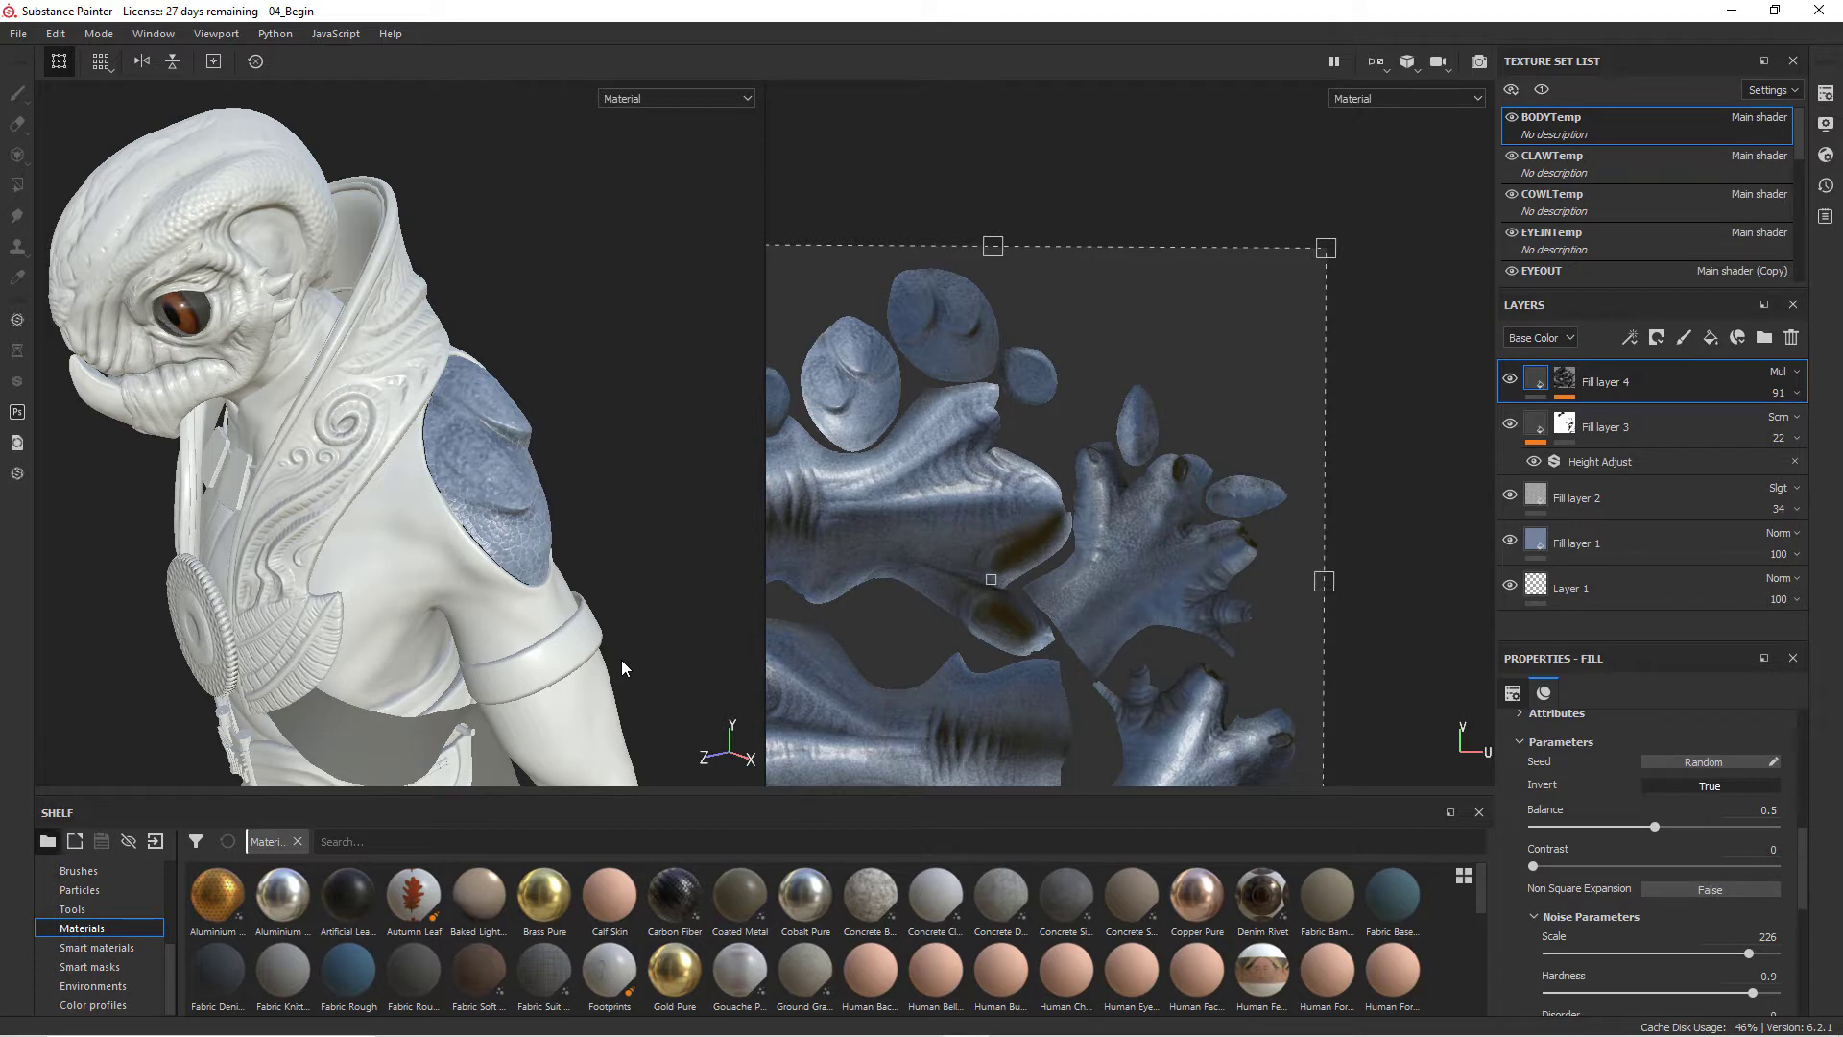
- Add the Bone Stylized smart material above Fill layer 4 in the BODYTemp layer stack
{"action": "left_click", "coordinate": [92, 949]}
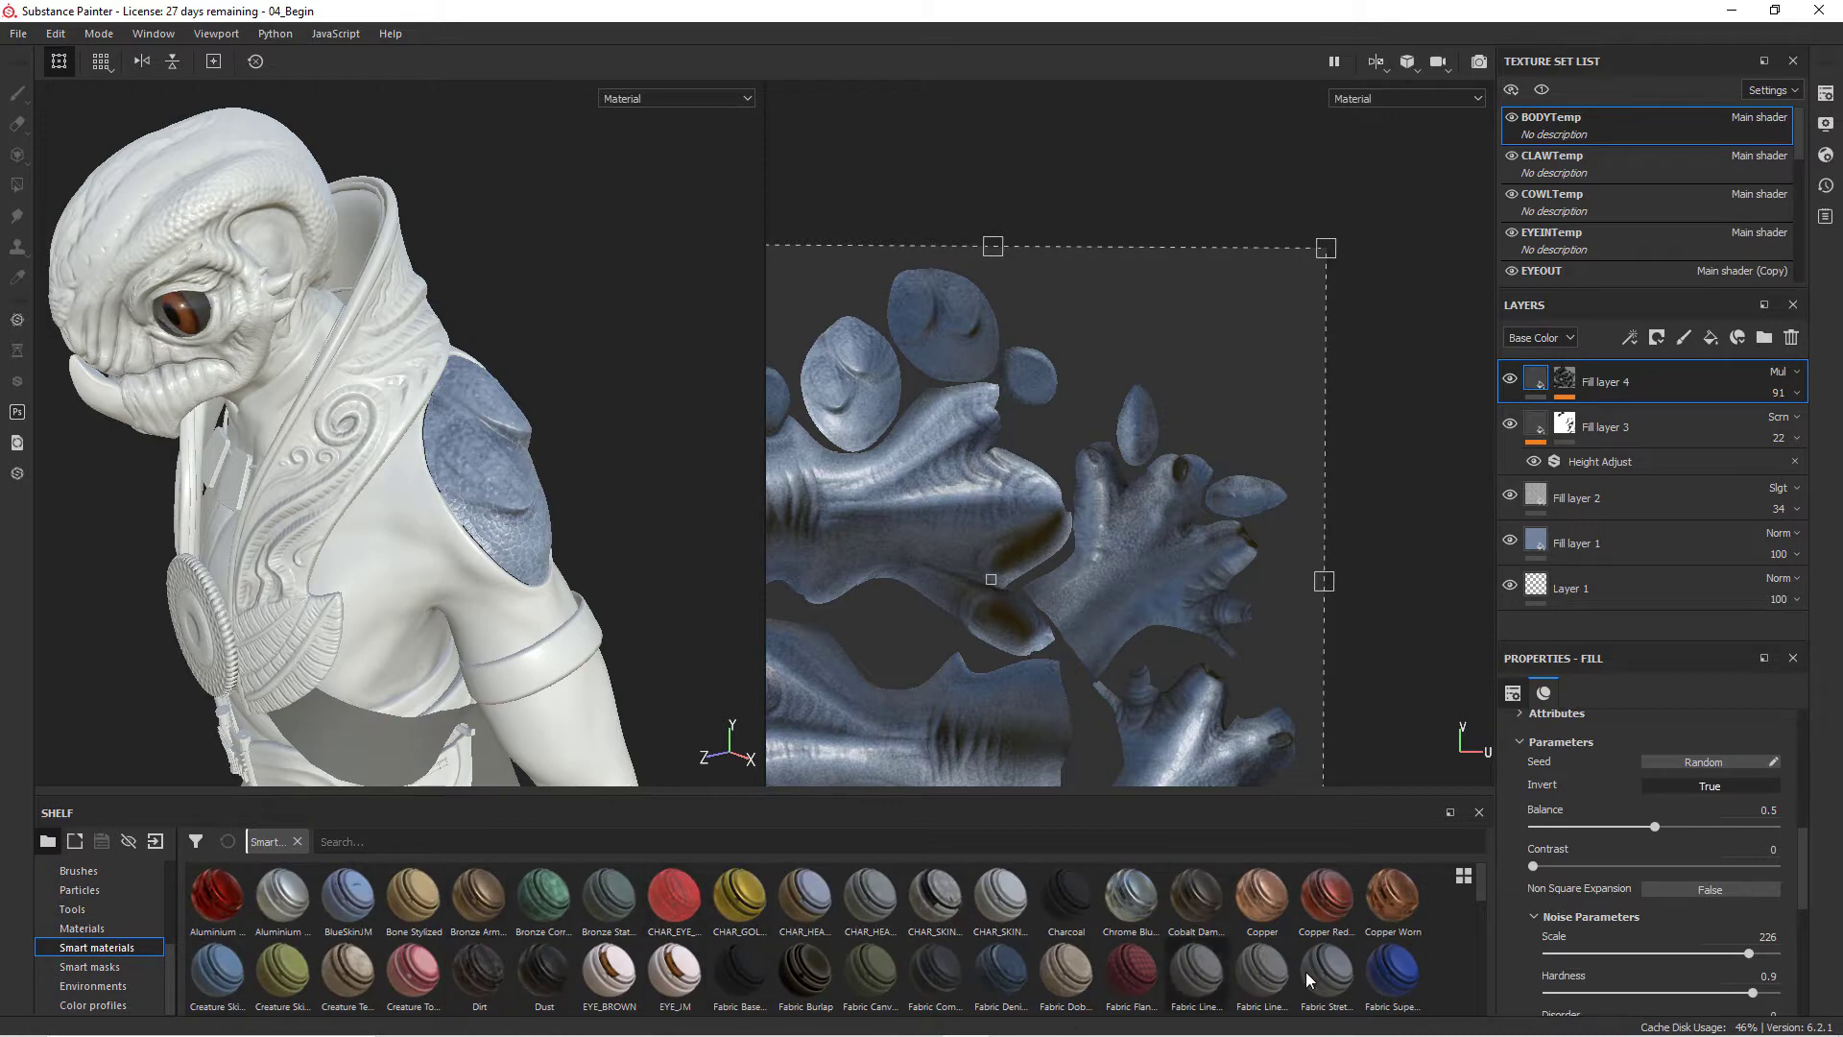
{"action": "scroll", "coordinate": [1373, 939], "scroll_direction": "down", "scroll_amount": 10}
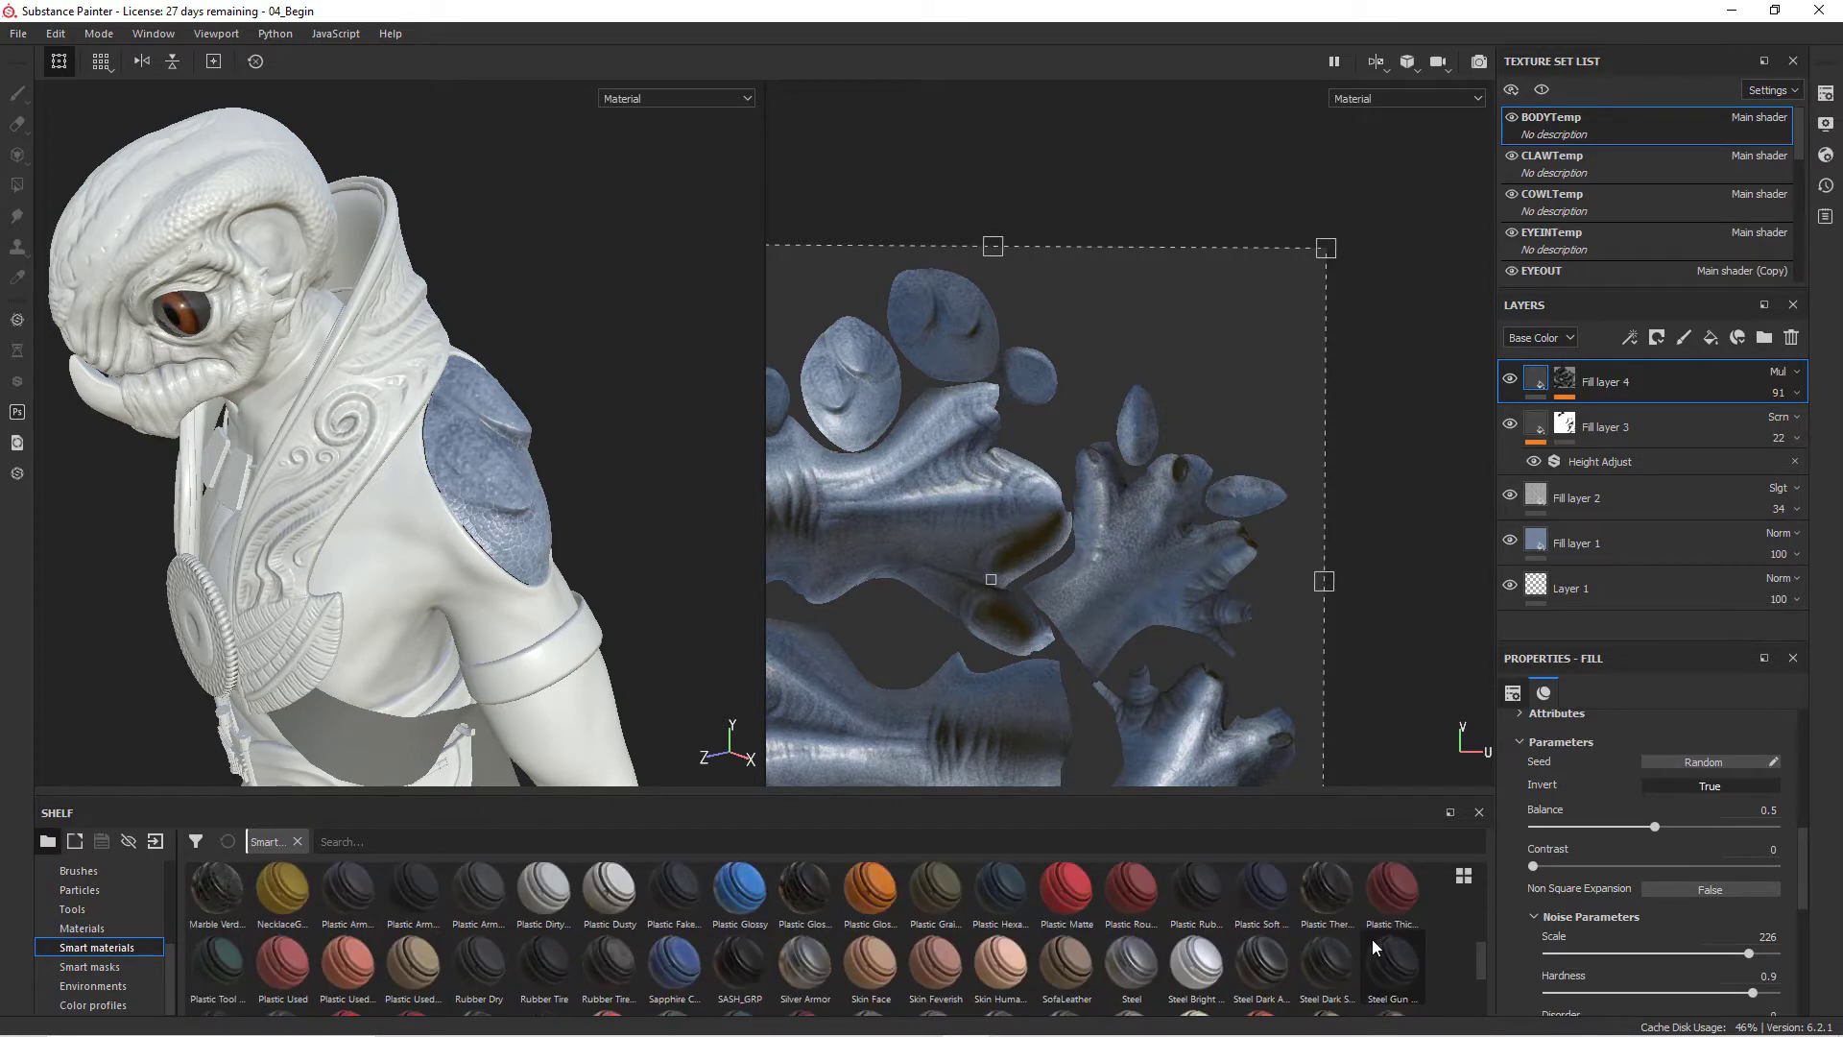
{"action": "scroll", "coordinate": [1378, 937], "scroll_direction": "up", "scroll_amount": 7}
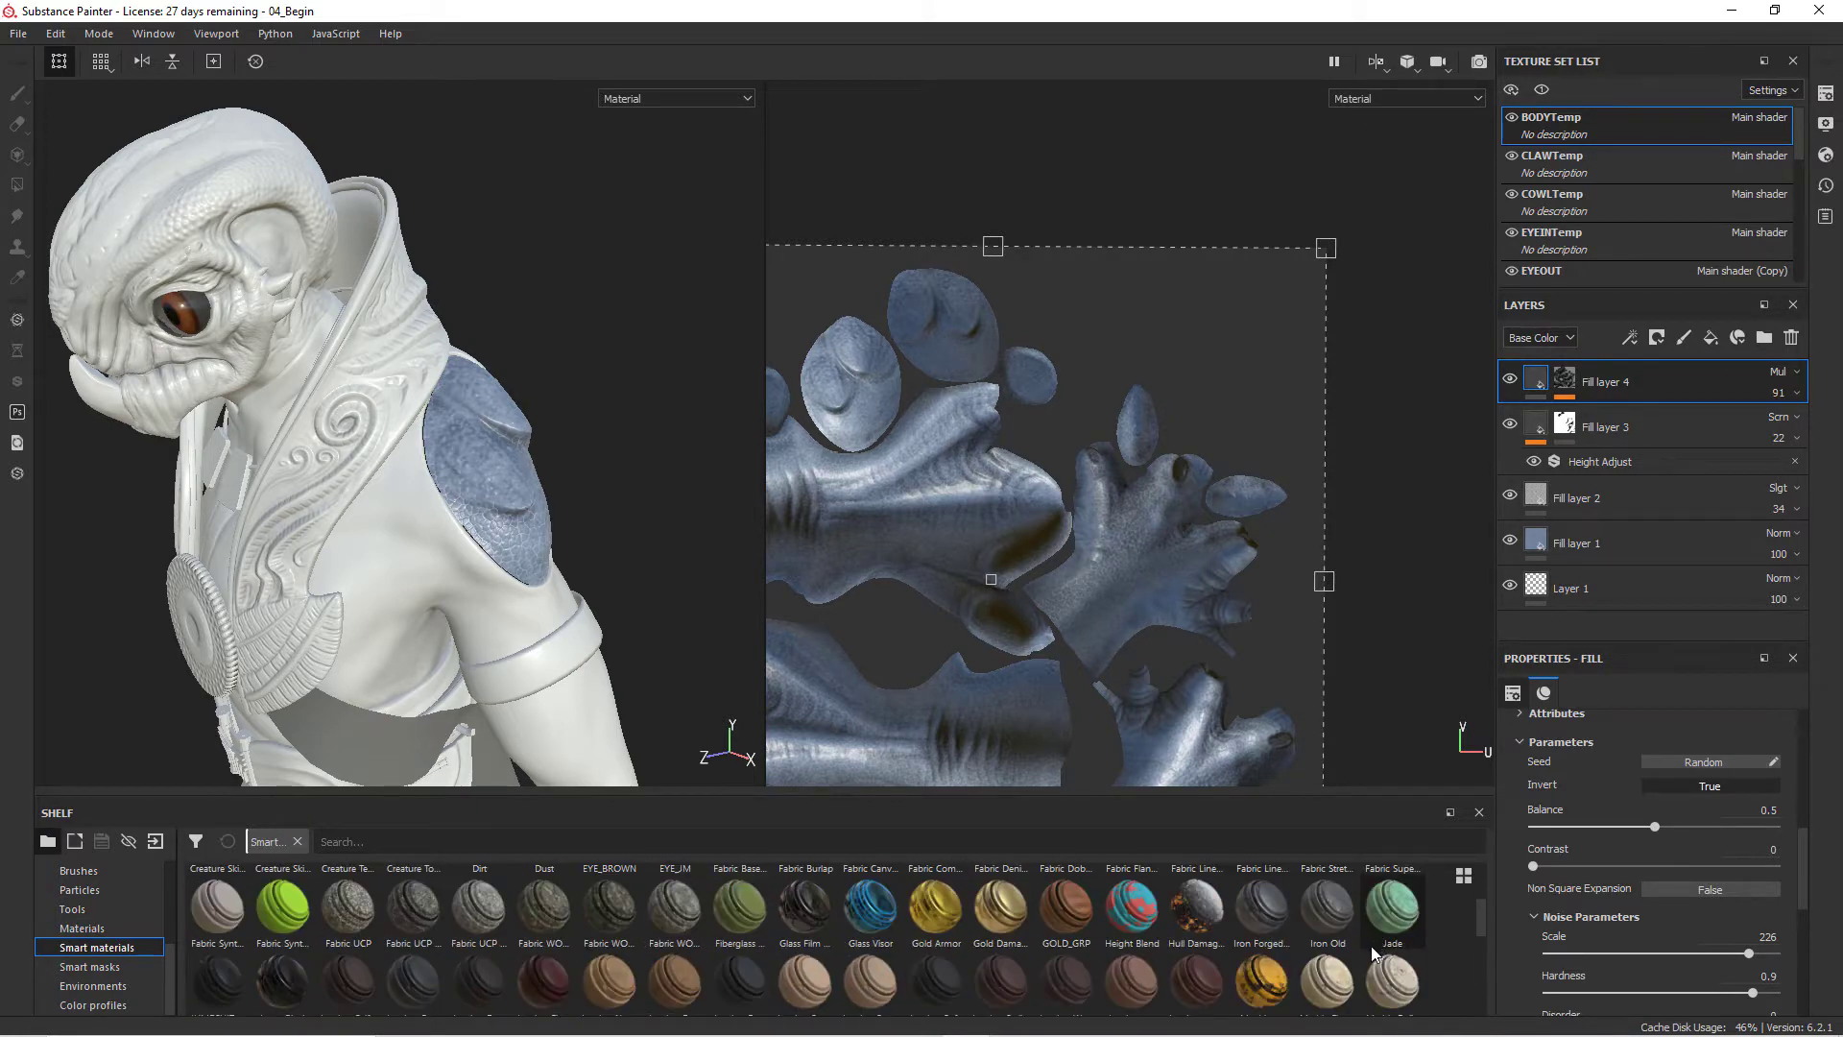
{"action": "scroll", "coordinate": [1307, 982], "scroll_direction": "up", "scroll_amount": 2}
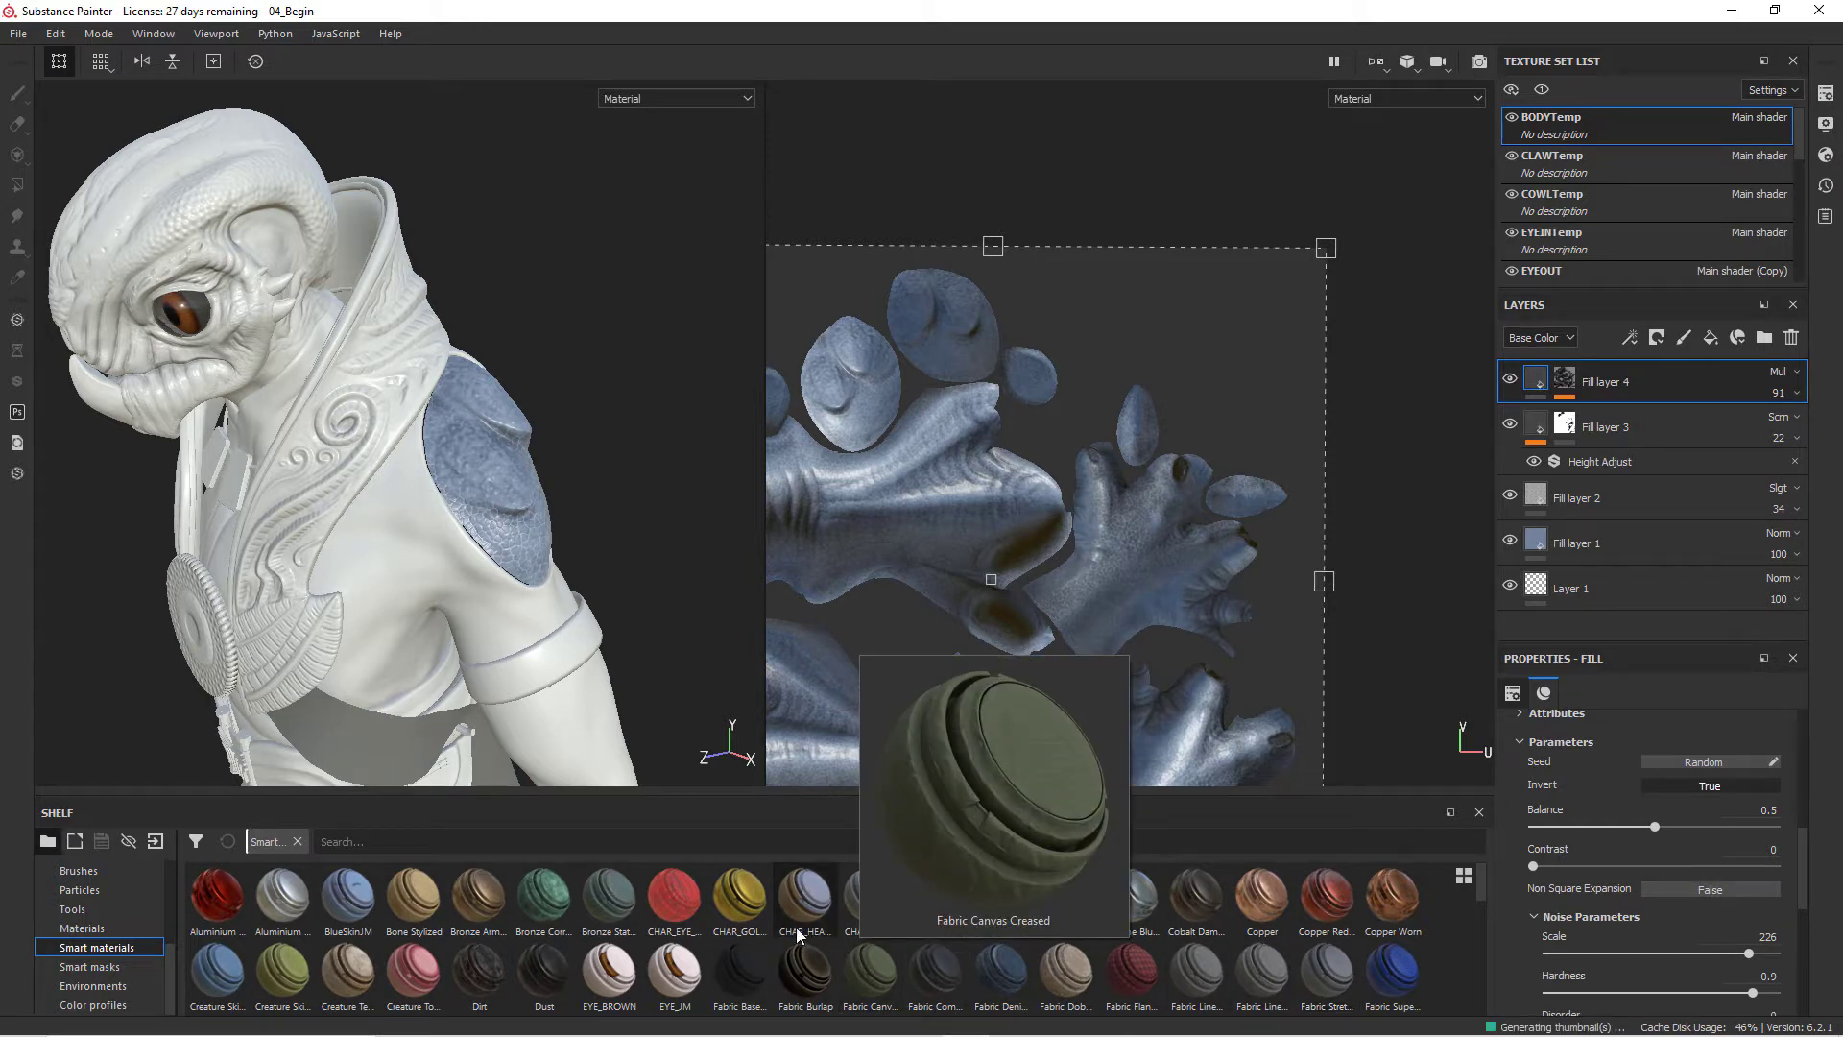
{"action": "mouse_move", "coordinate": [796, 928]}
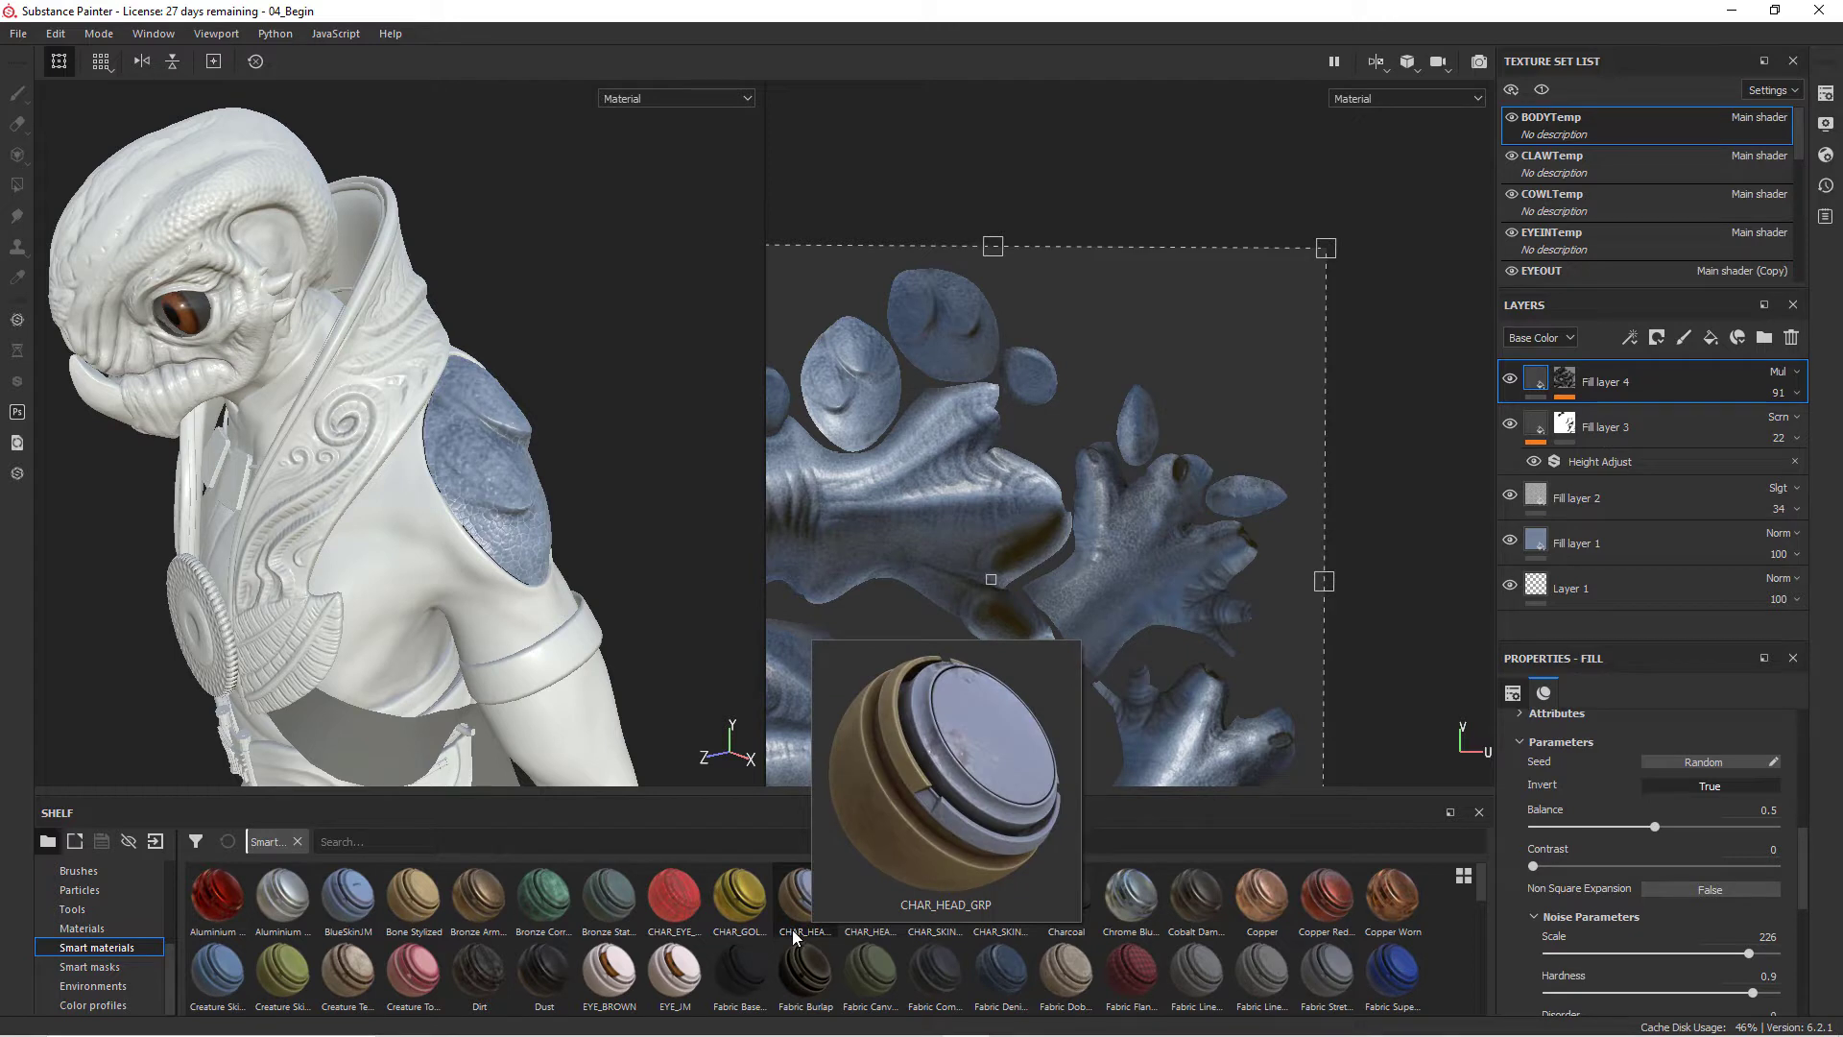
{"action": "mouse_move", "coordinate": [428, 900]}
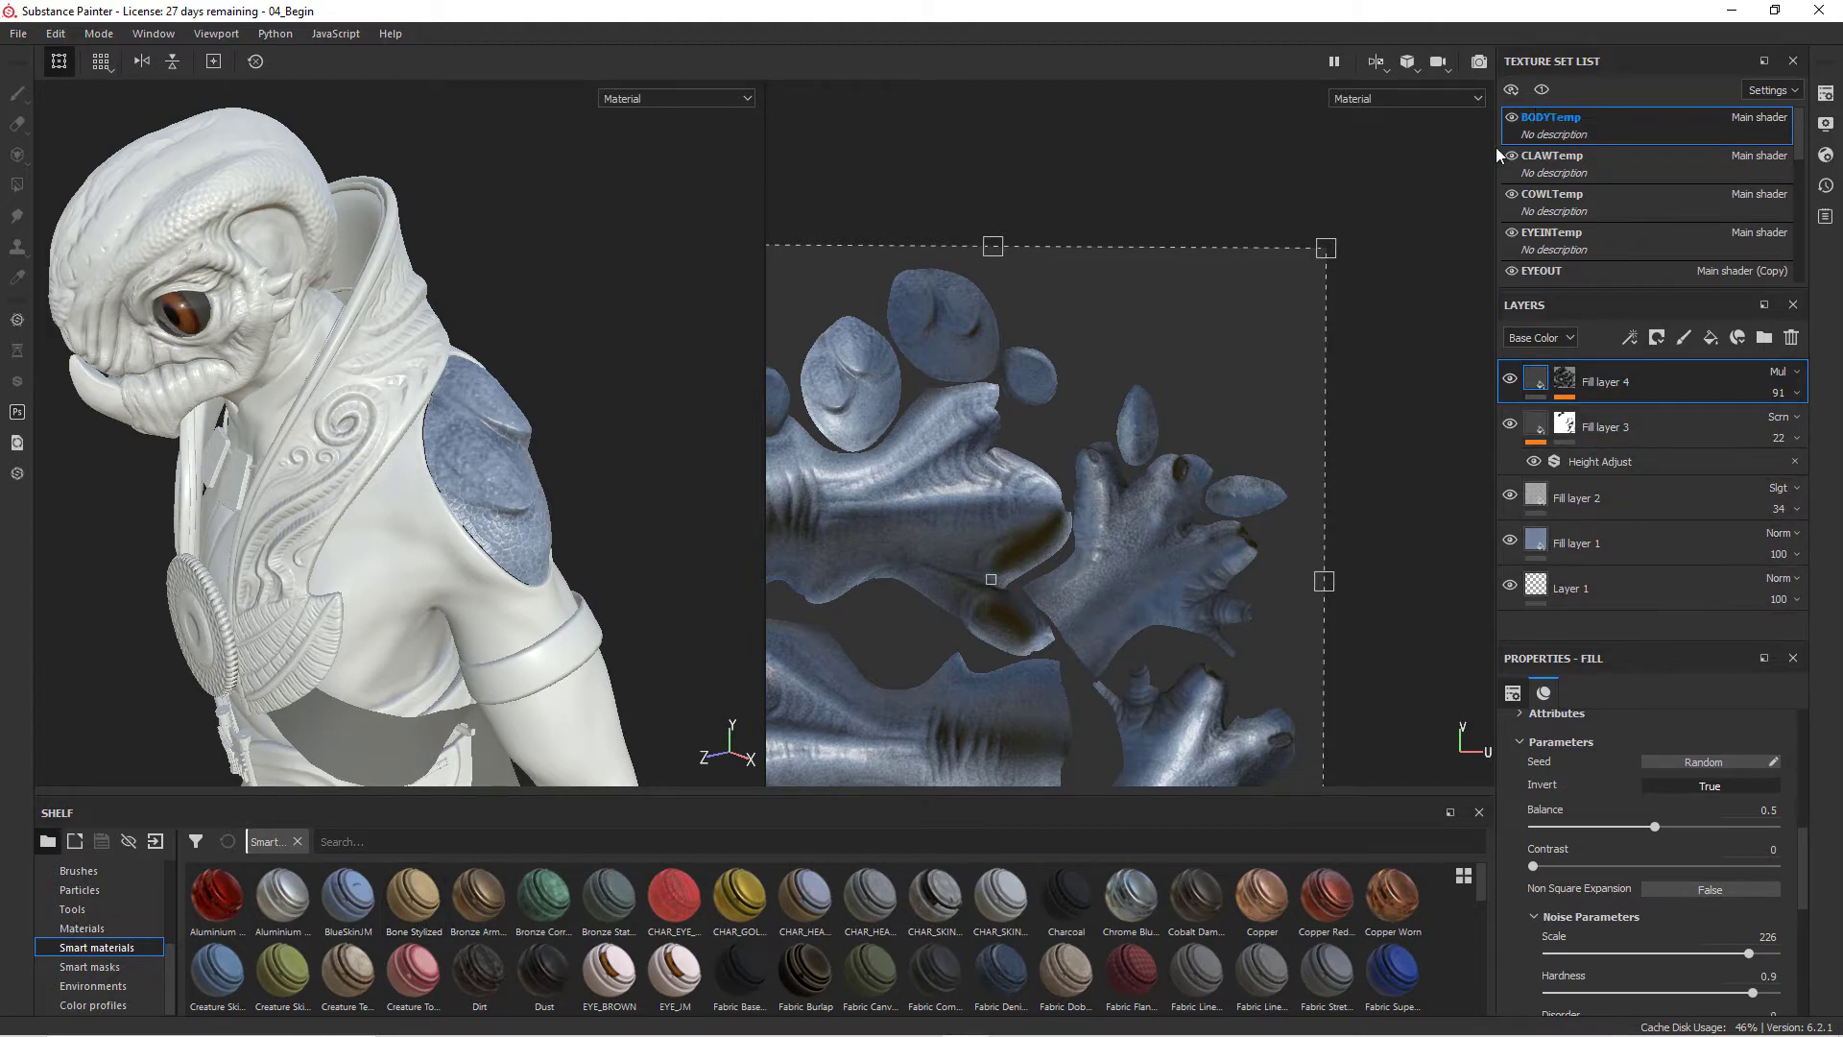
{"action": "left_click_drag", "start_coordinate": [427, 907], "coordinate": [1621, 365]}
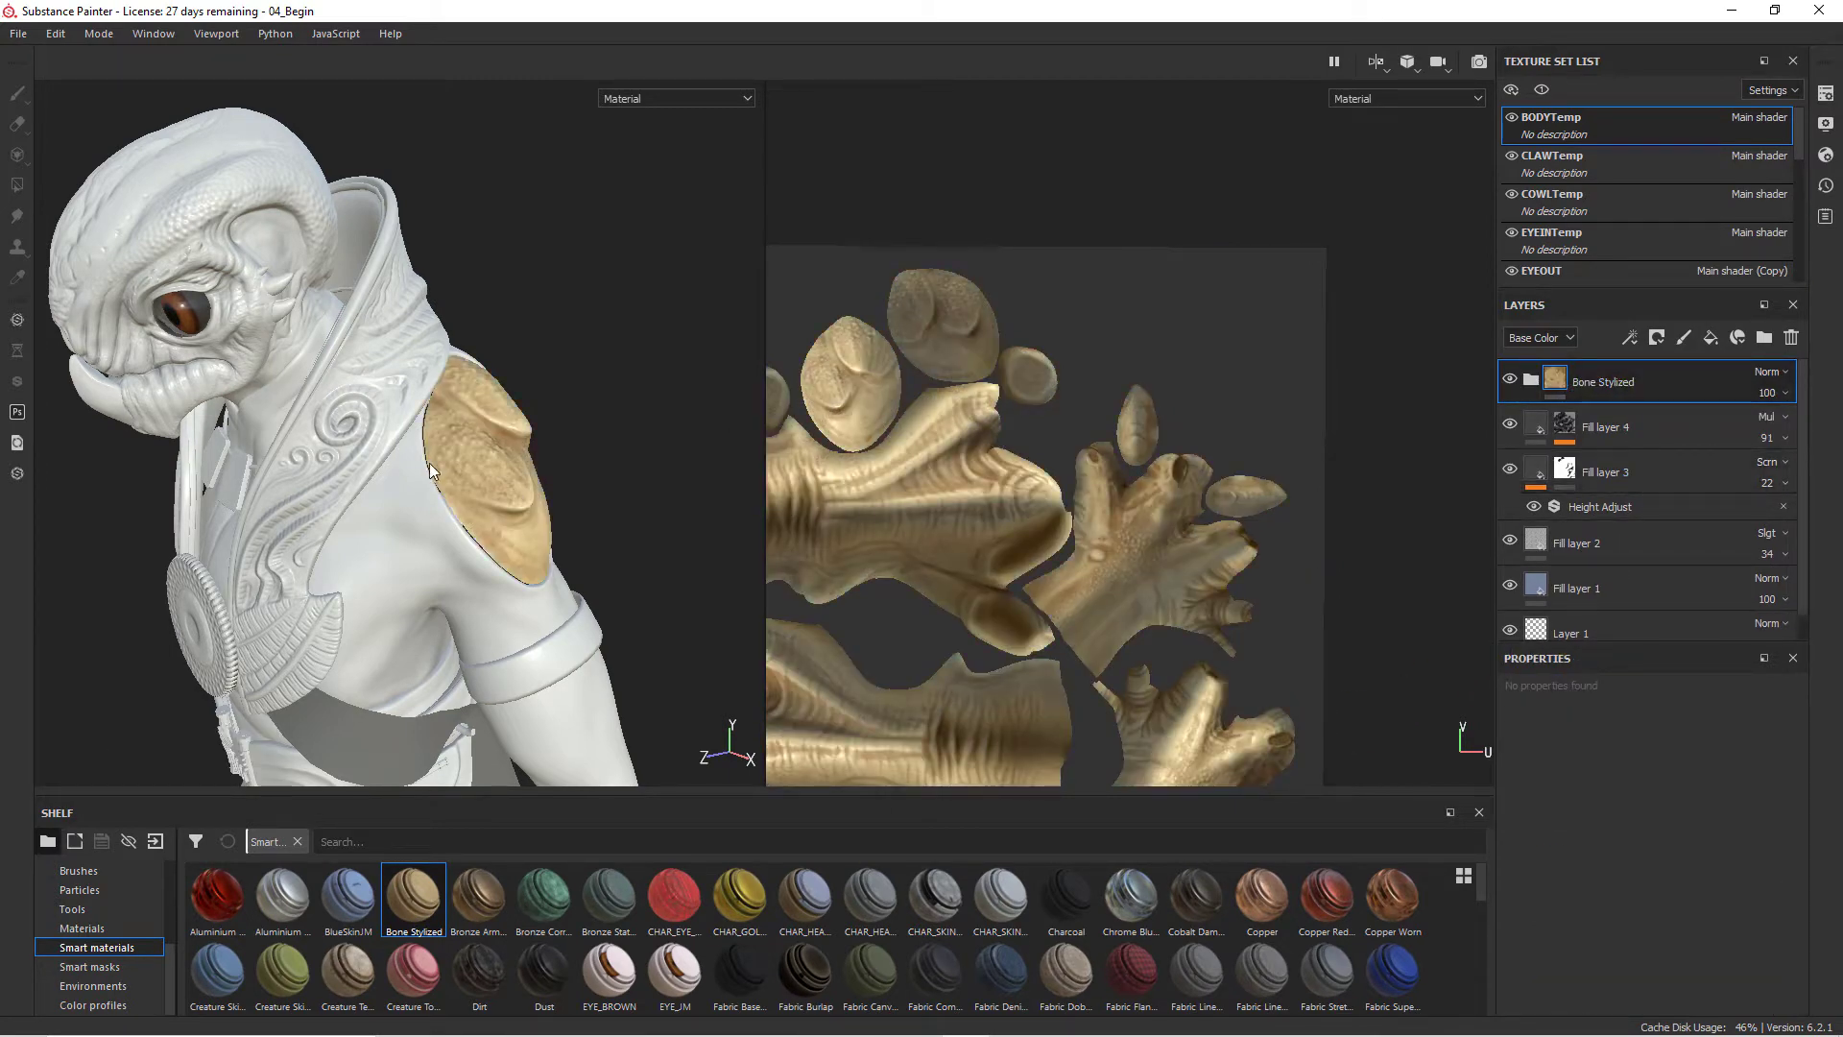
- Examine the bone material on the character's shoulder up close from several angles
{"action": "left_click_drag", "start_coordinate": [593, 474], "coordinate": [293, 491], "text": "alt"}
{"action": "right_click_drag", "start_coordinate": [293, 491], "coordinate": [740, 531], "text": "alt"}
{"action": "middle_click_drag", "start_coordinate": [576, 504], "coordinate": [458, 484], "text": "alt"}
{"action": "right_click_drag", "start_coordinate": [595, 511], "coordinate": [760, 517], "text": "alt"}
{"action": "left_click_drag", "start_coordinate": [729, 508], "coordinate": [404, 489], "text": "alt"}
{"action": "middle_click_drag", "start_coordinate": [403, 490], "coordinate": [321, 446], "text": "alt"}
{"action": "left_click_drag", "start_coordinate": [292, 319], "coordinate": [300, 356], "text": "alt"}
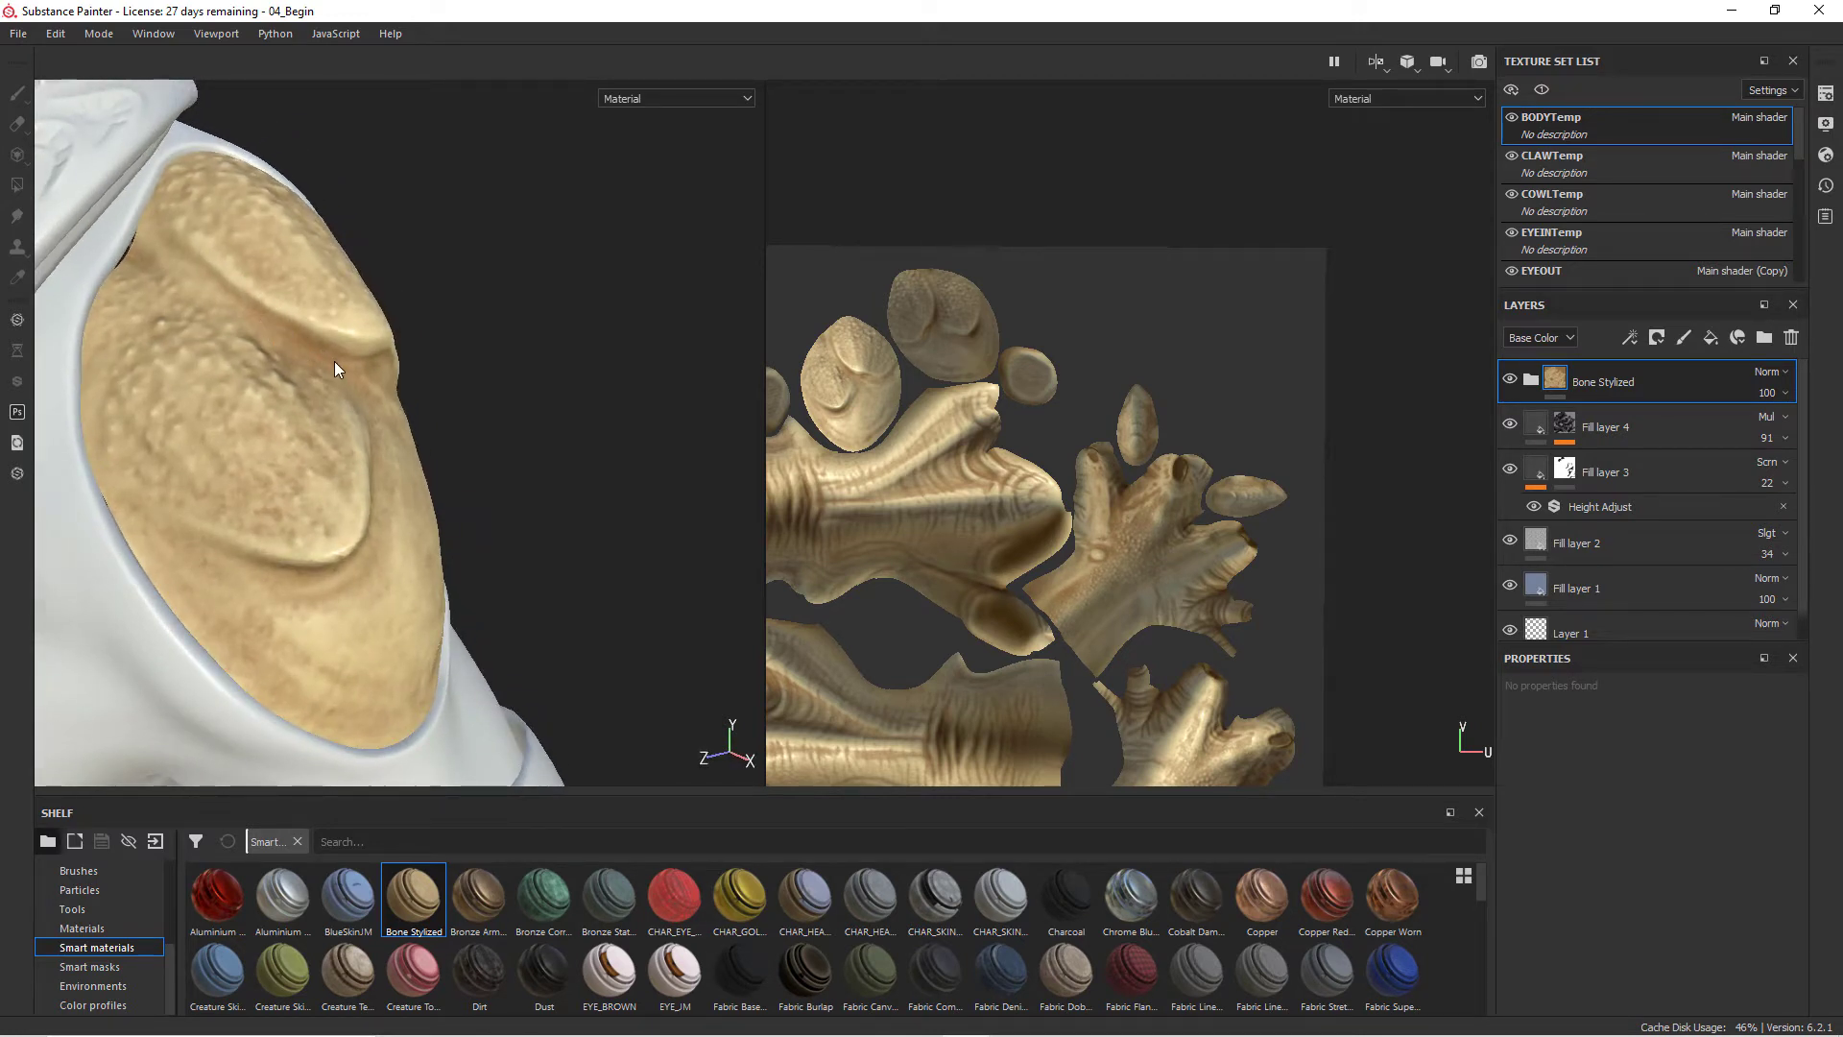
{"action": "left_click_drag", "start_coordinate": [430, 430], "coordinate": [360, 449], "text": "alt"}
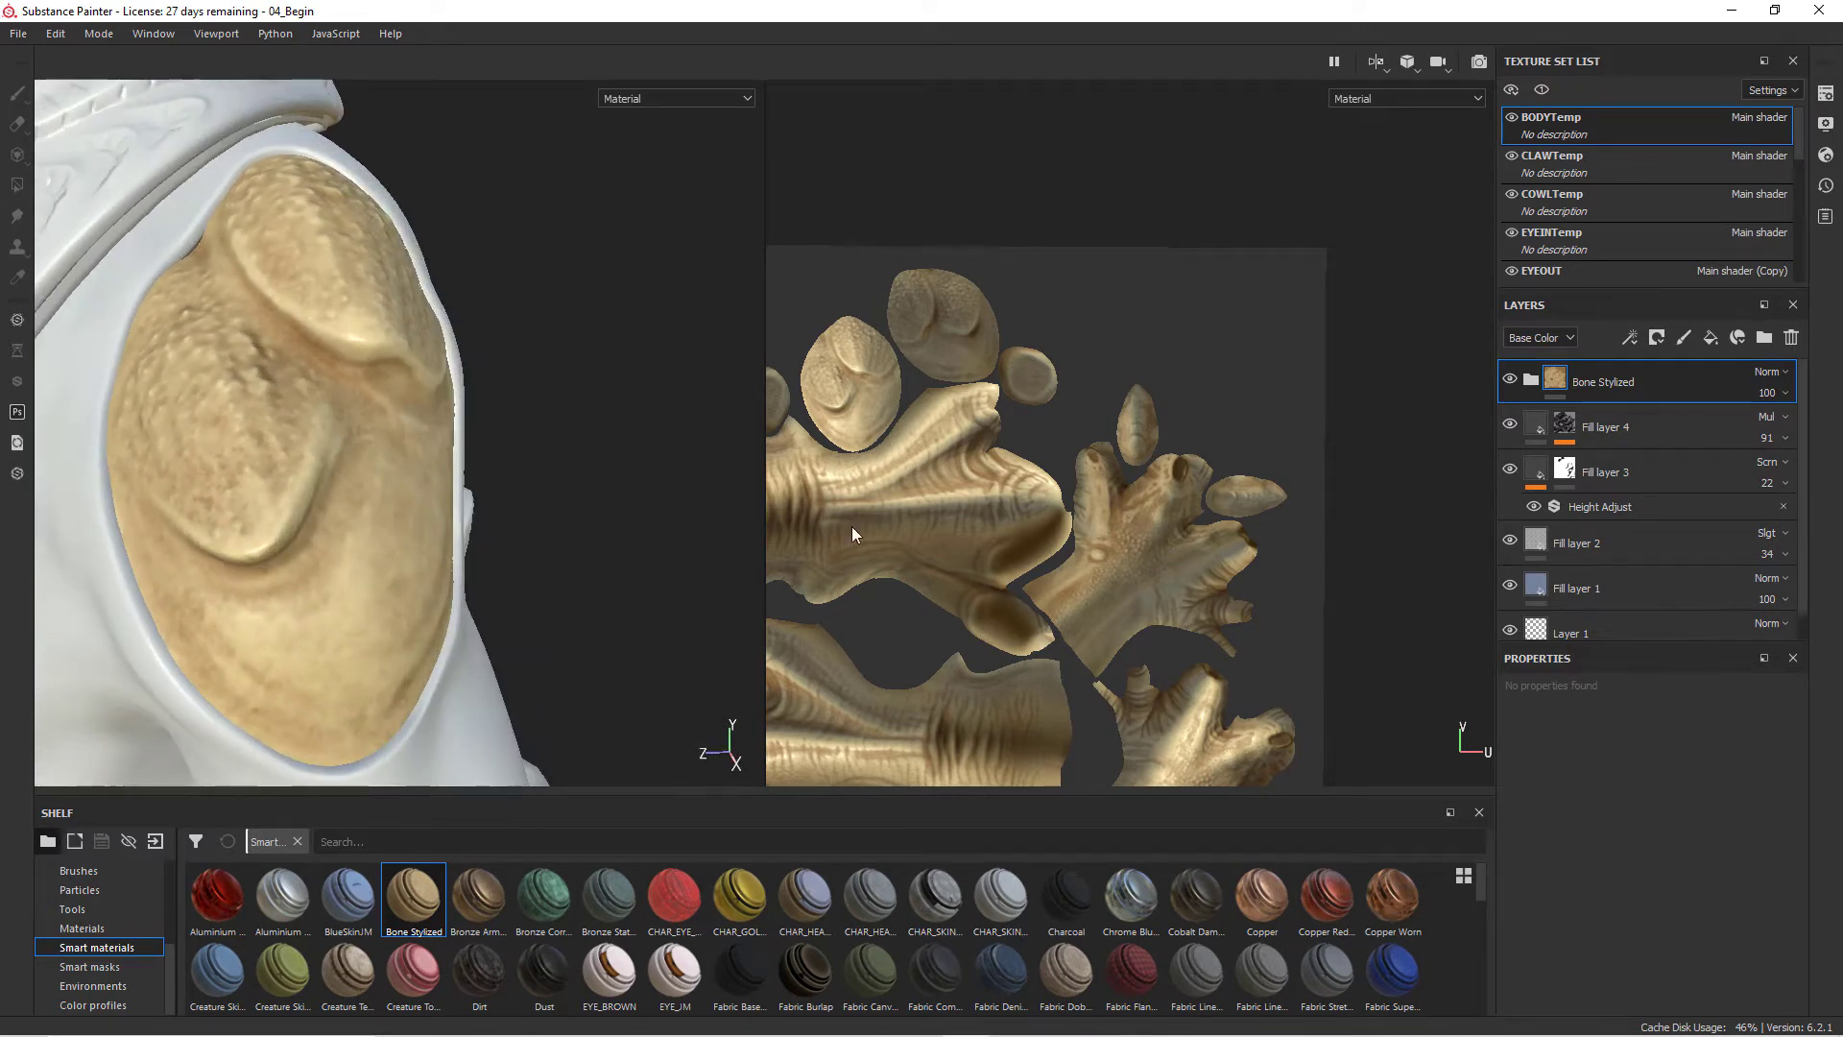
- Inspect the Dirt layer, its mask and the Base layer inside the Bone Stylized folder
{"action": "left_click", "coordinate": [1529, 384]}
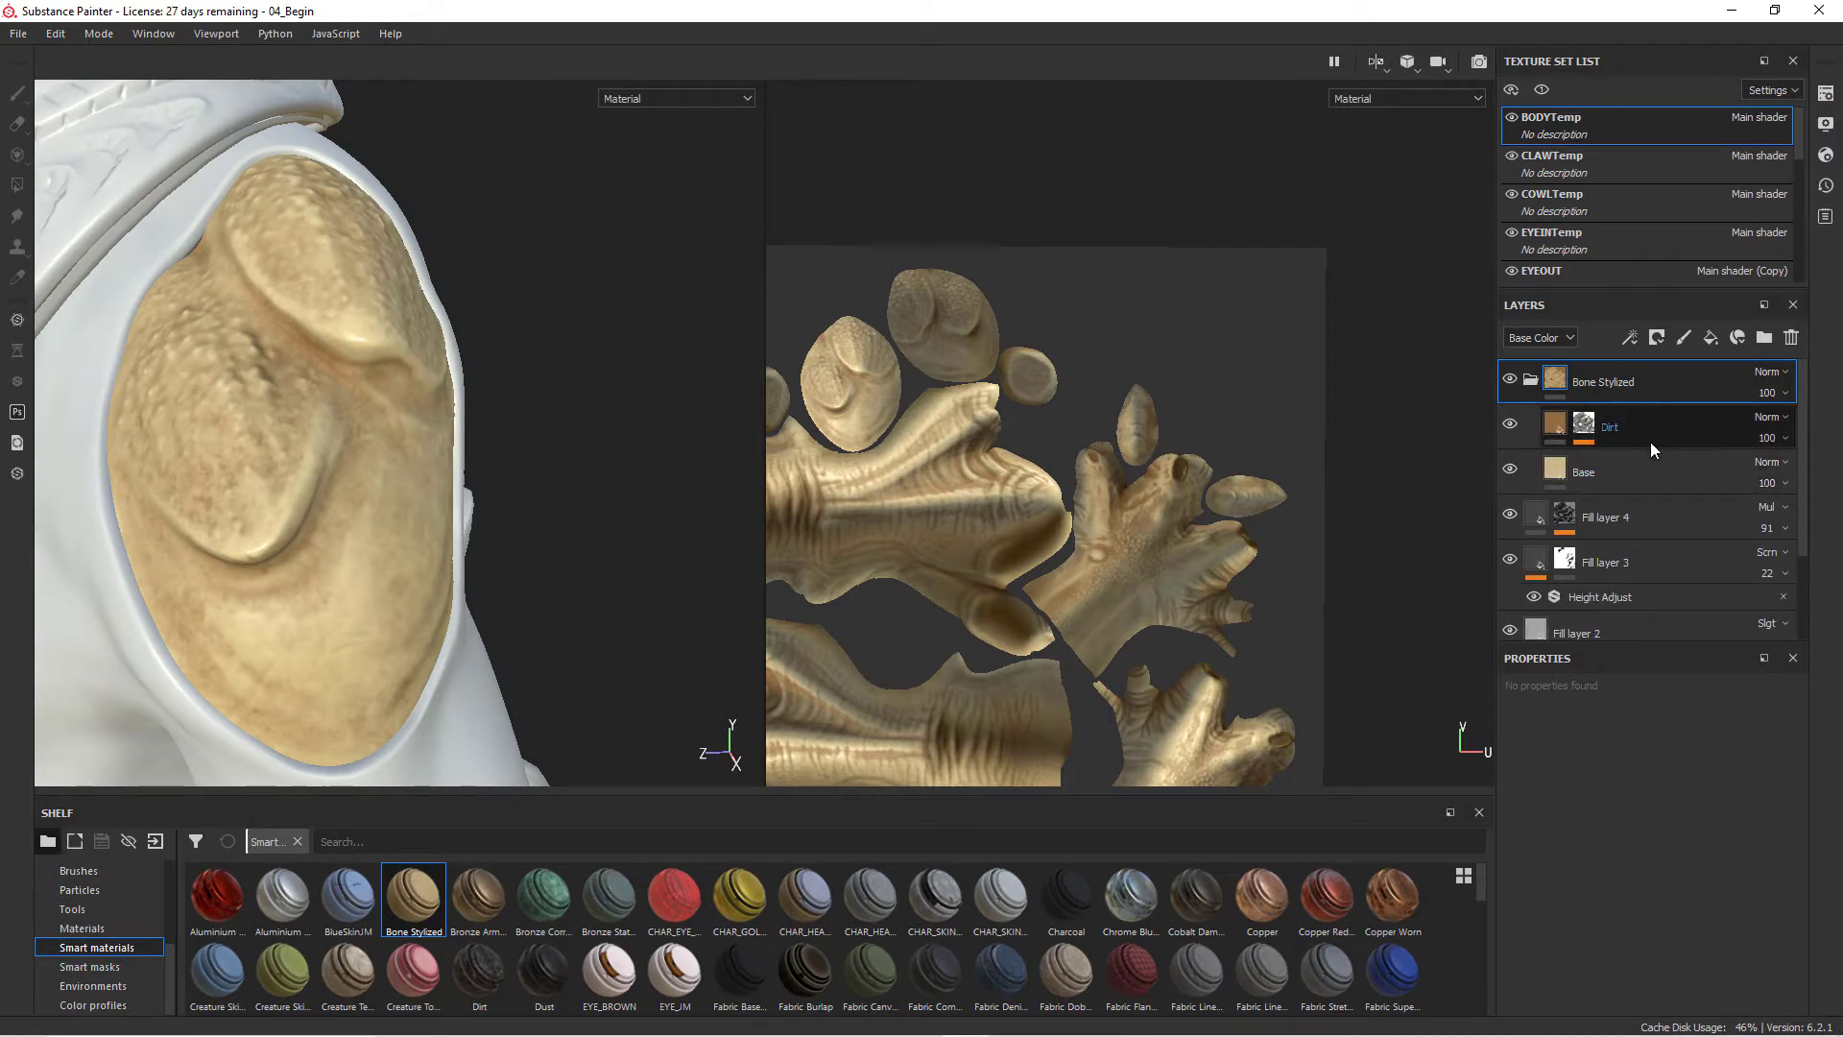
{"action": "left_click", "coordinate": [1554, 425]}
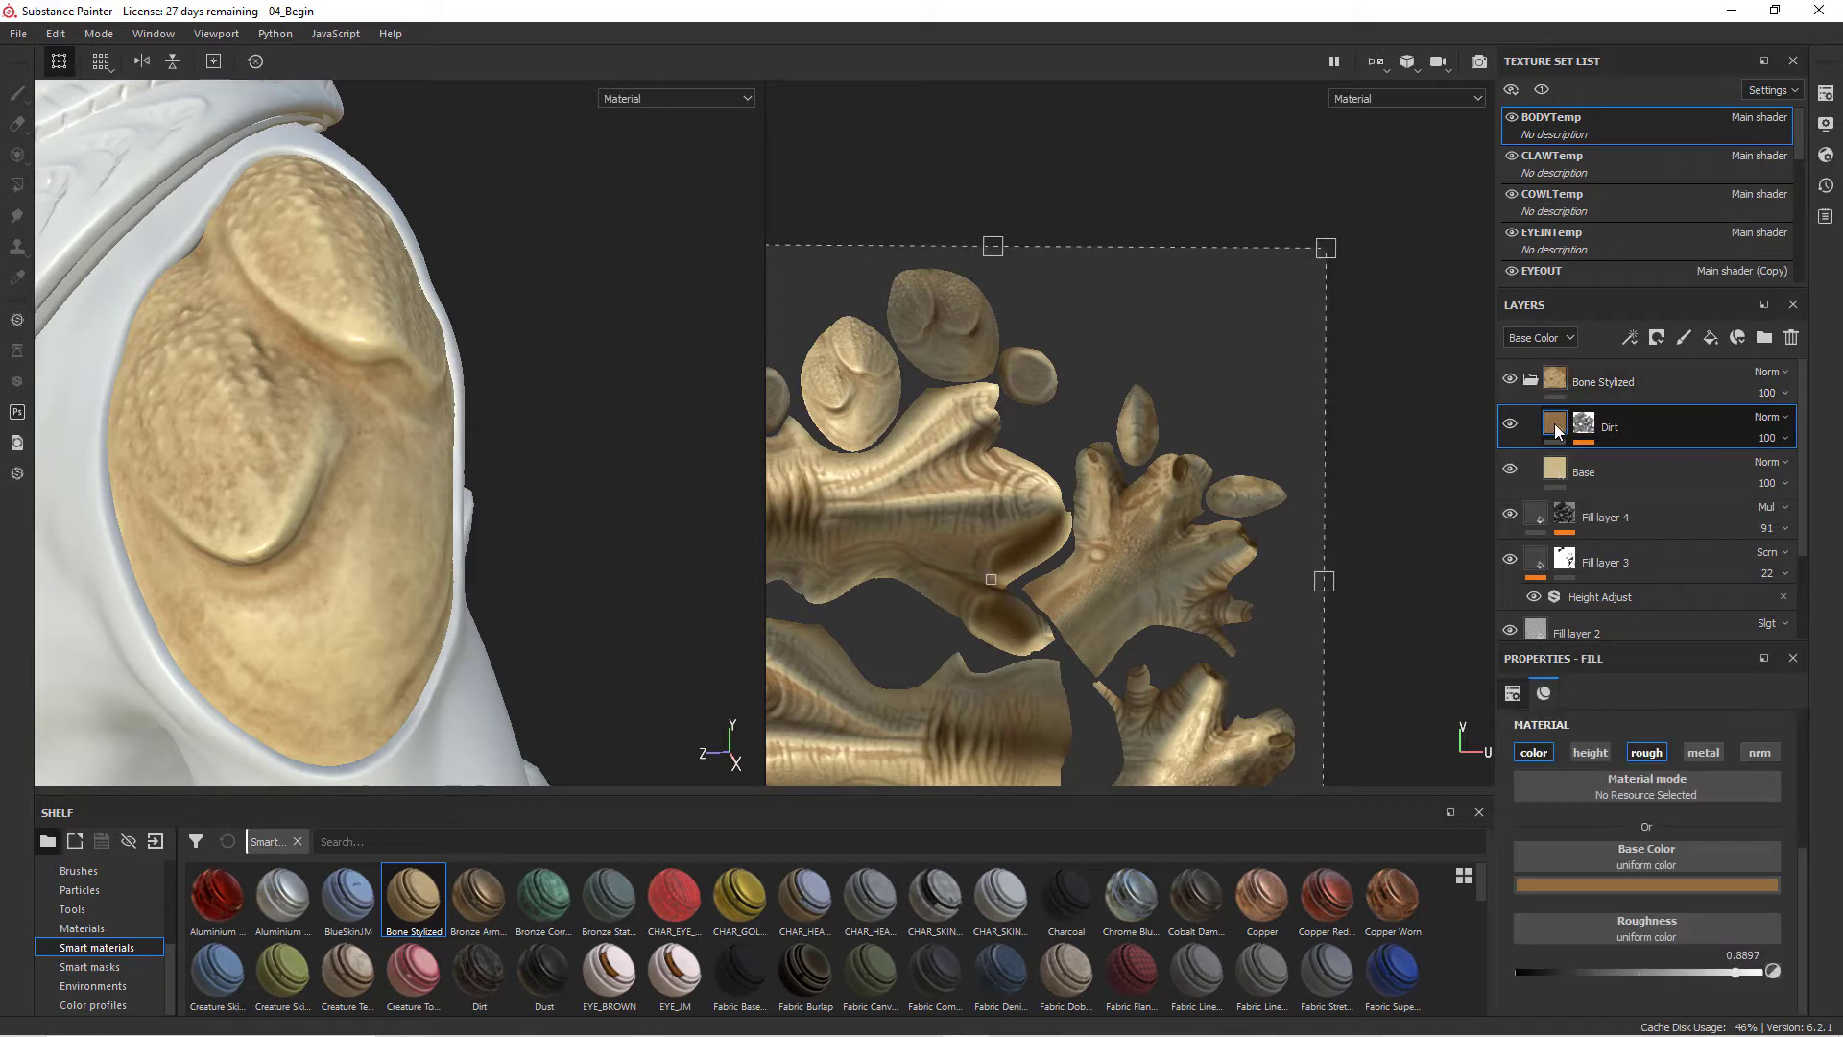
{"action": "left_click", "coordinate": [1584, 429]}
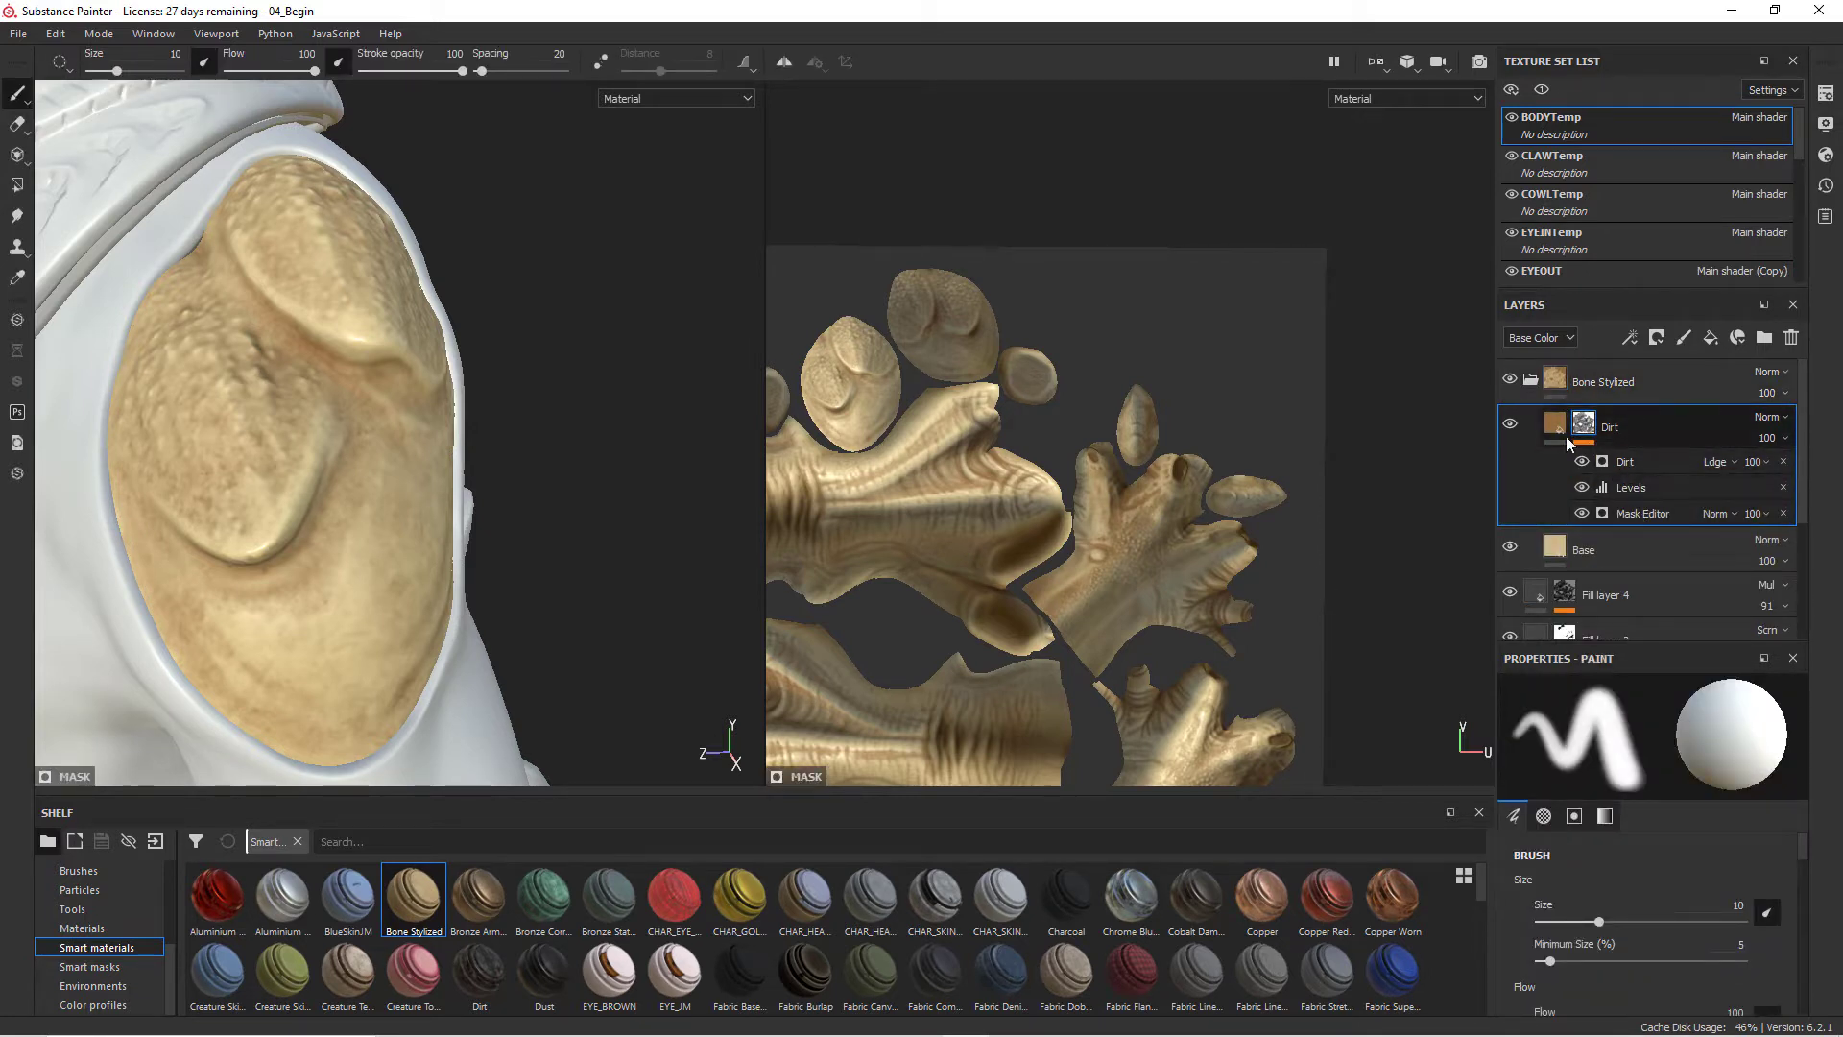
{"action": "left_click", "coordinate": [1558, 547]}
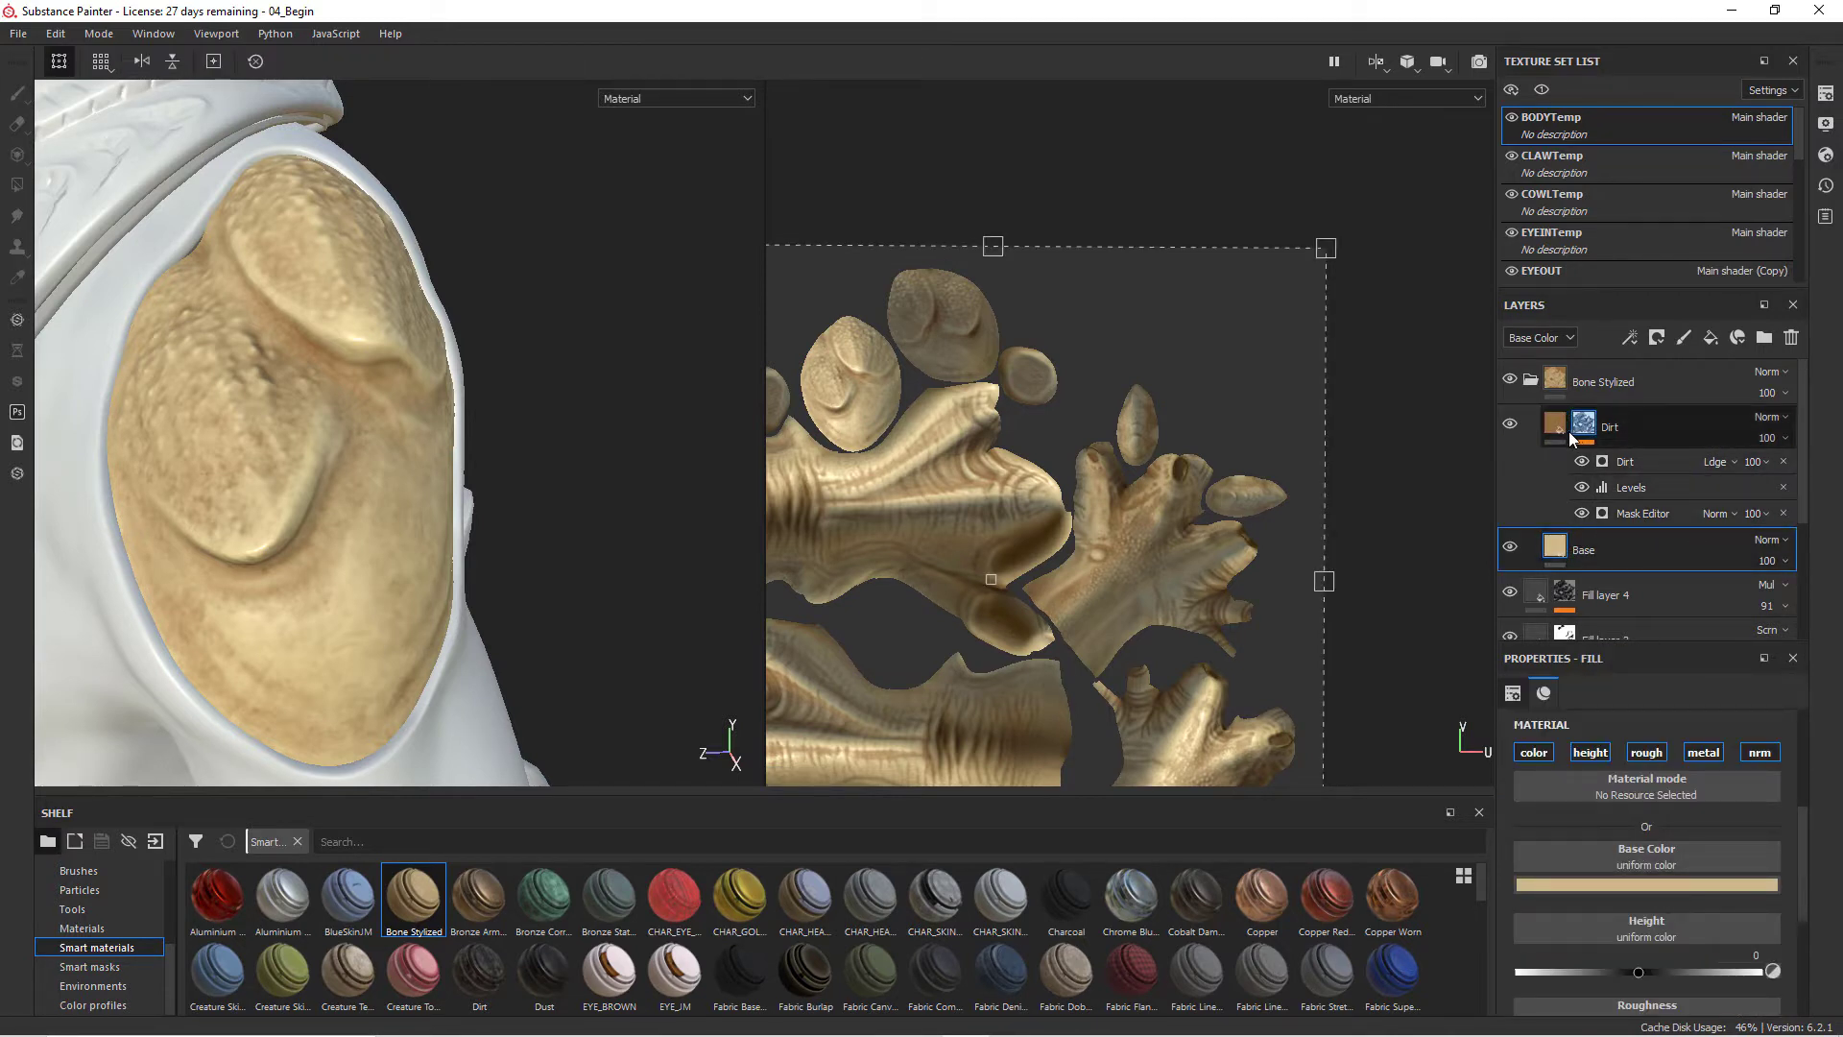
{"action": "left_click", "coordinate": [1530, 380]}
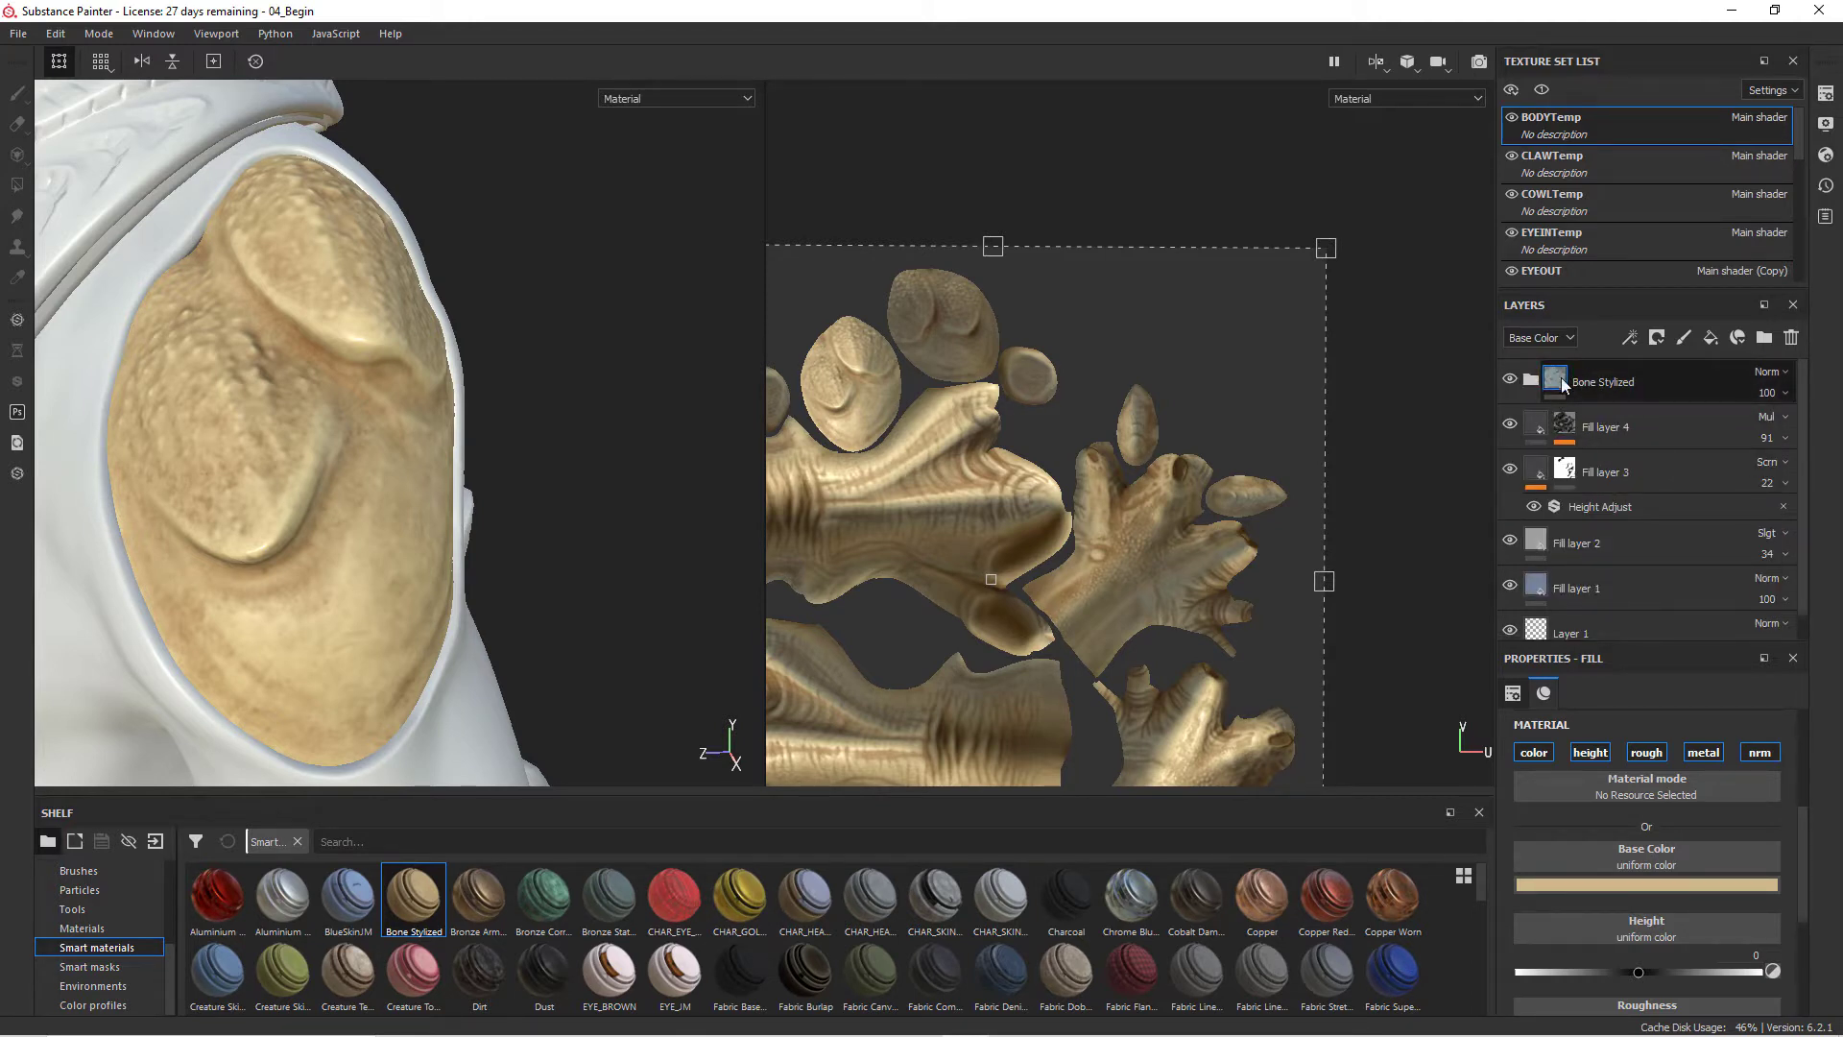
- Add a black mask to the Bone Stylized folder
{"action": "right_click_drag", "start_coordinate": [374, 432], "coordinate": [44, 362], "text": "alt"}
{"action": "left_click_drag", "start_coordinate": [370, 515], "coordinate": [269, 420], "text": "alt"}
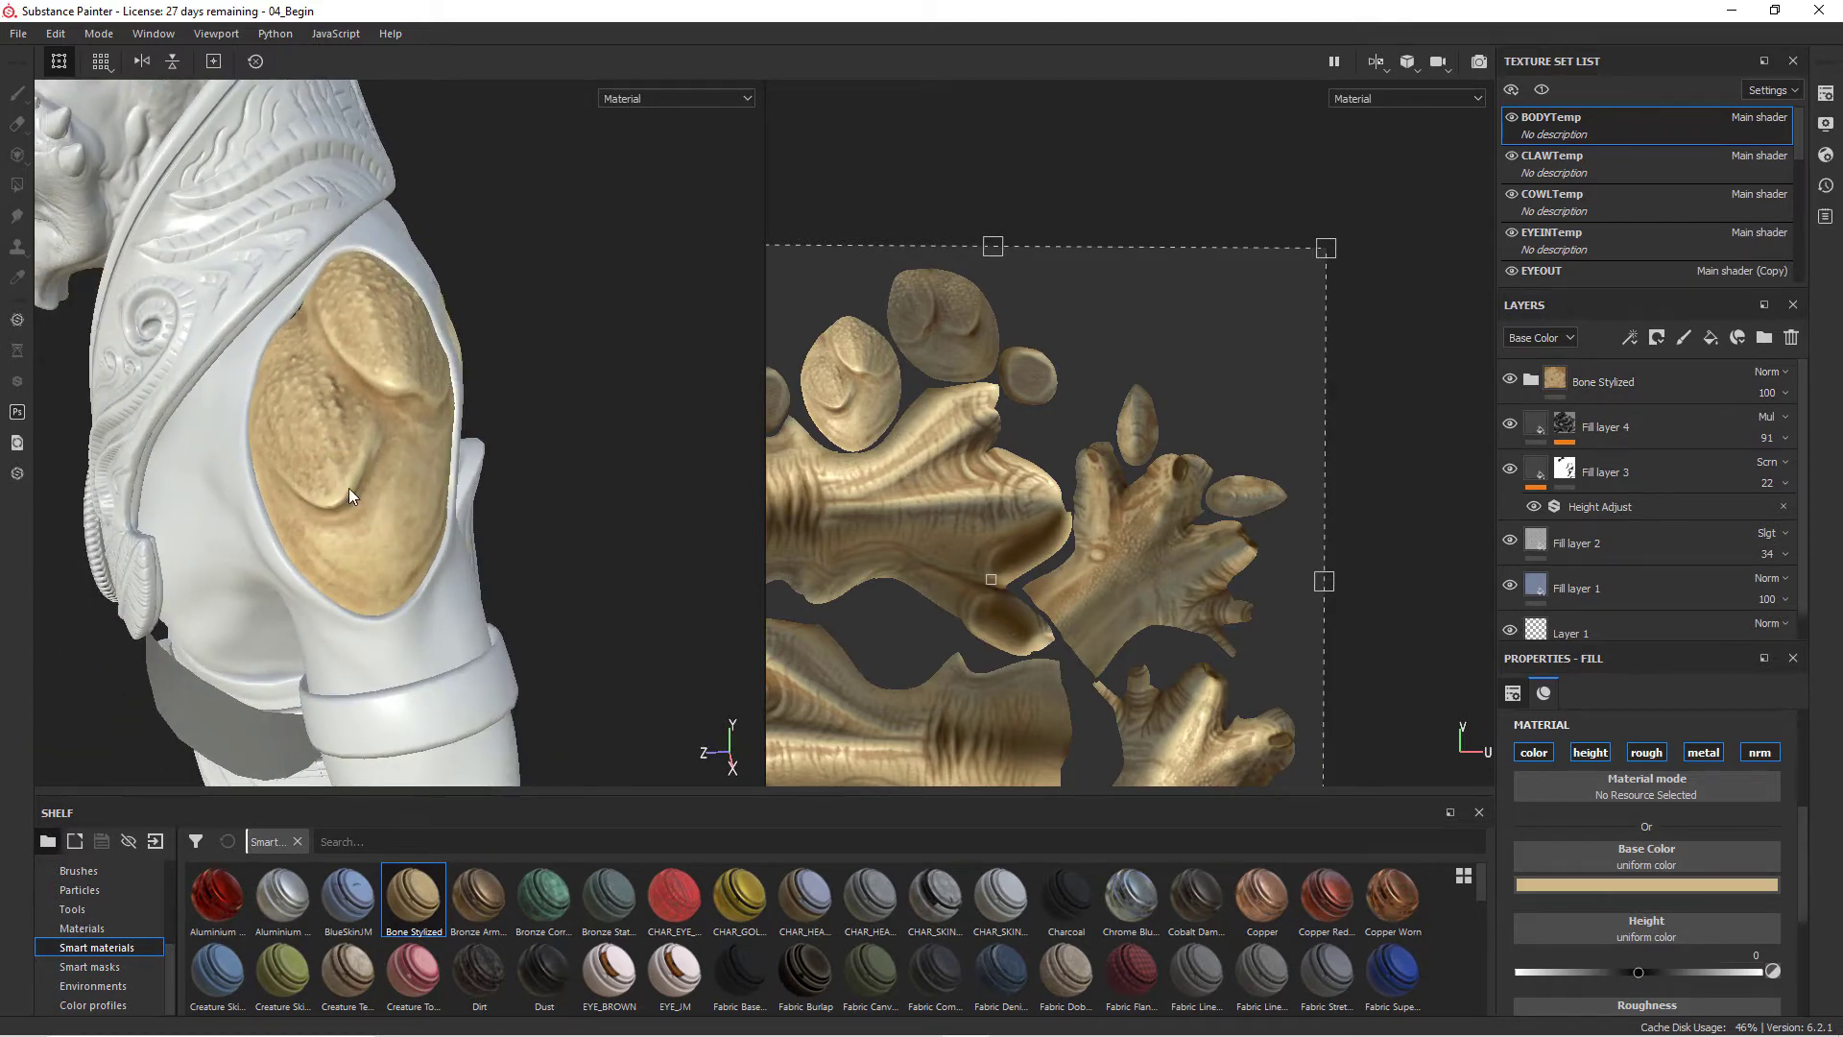
{"action": "left_click_drag", "start_coordinate": [349, 490], "coordinate": [455, 451], "text": "alt"}
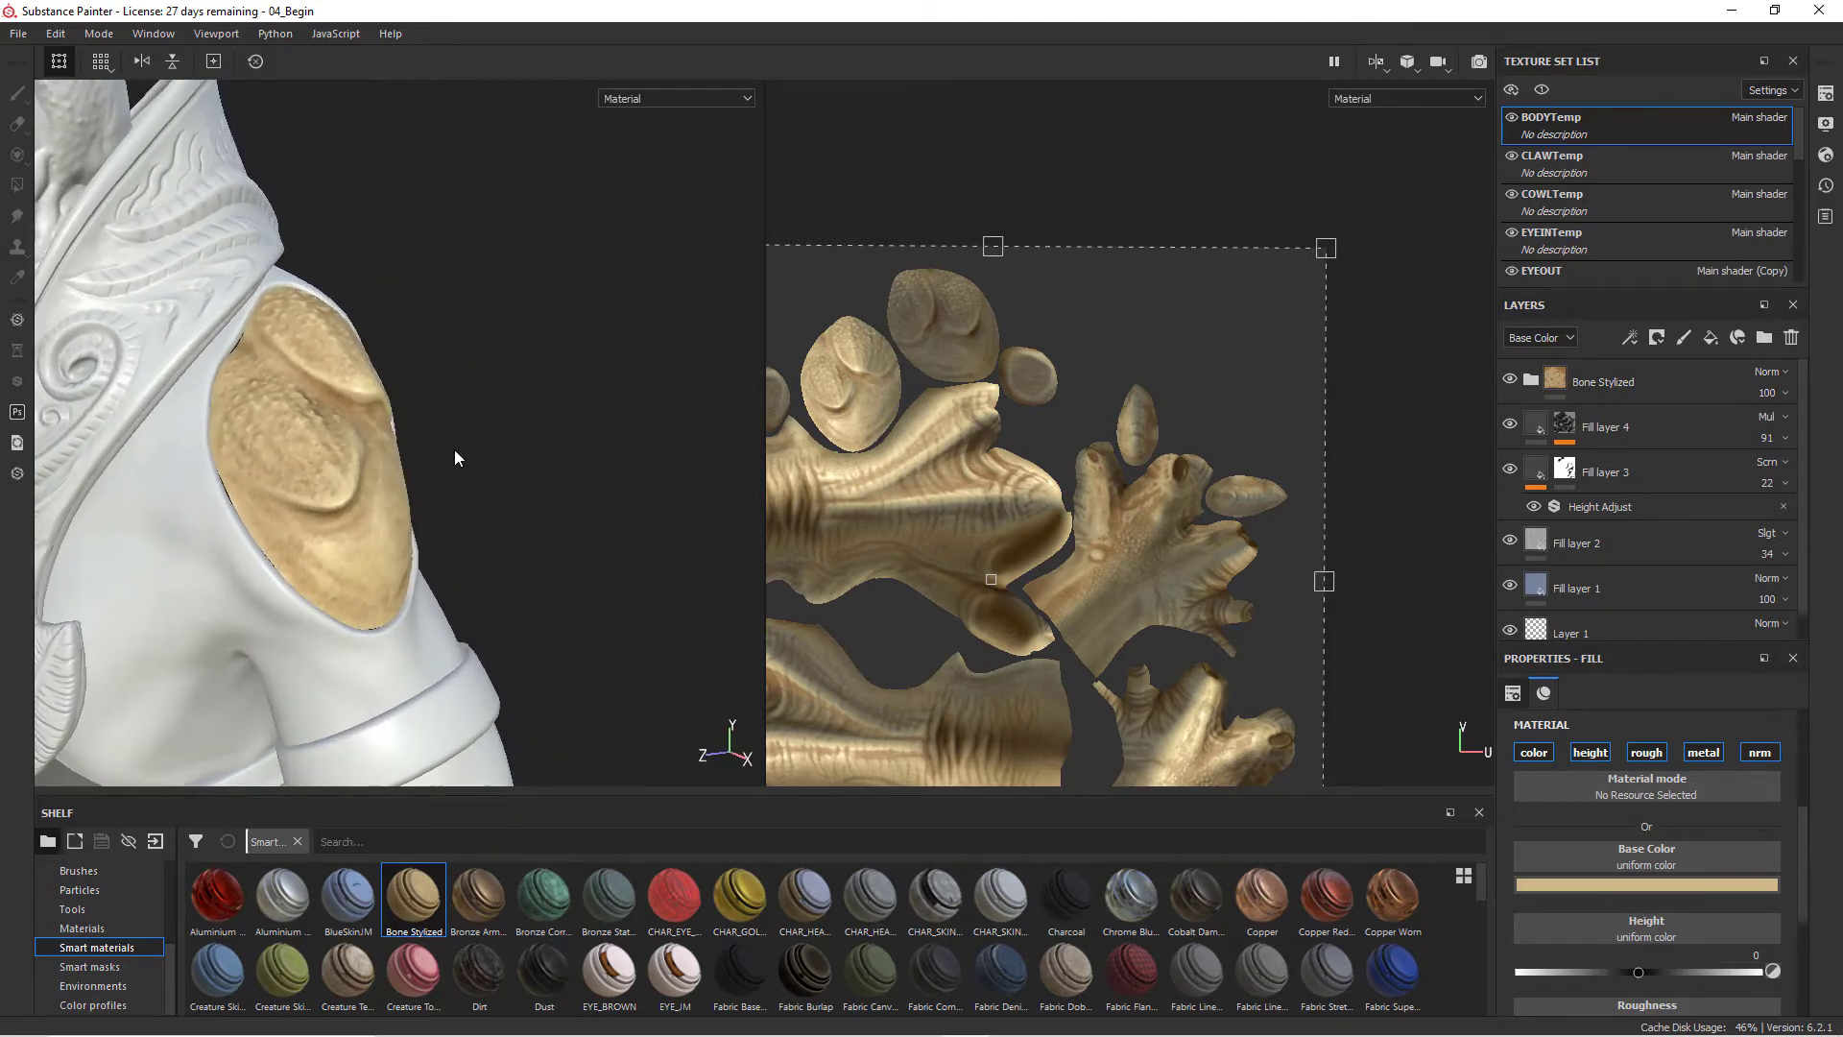
{"action": "left_click", "coordinate": [1657, 339]}
{"action": "left_click", "coordinate": [1530, 380]}
{"action": "left_click", "coordinate": [1530, 379]}
{"action": "left_click", "coordinate": [1613, 380]}
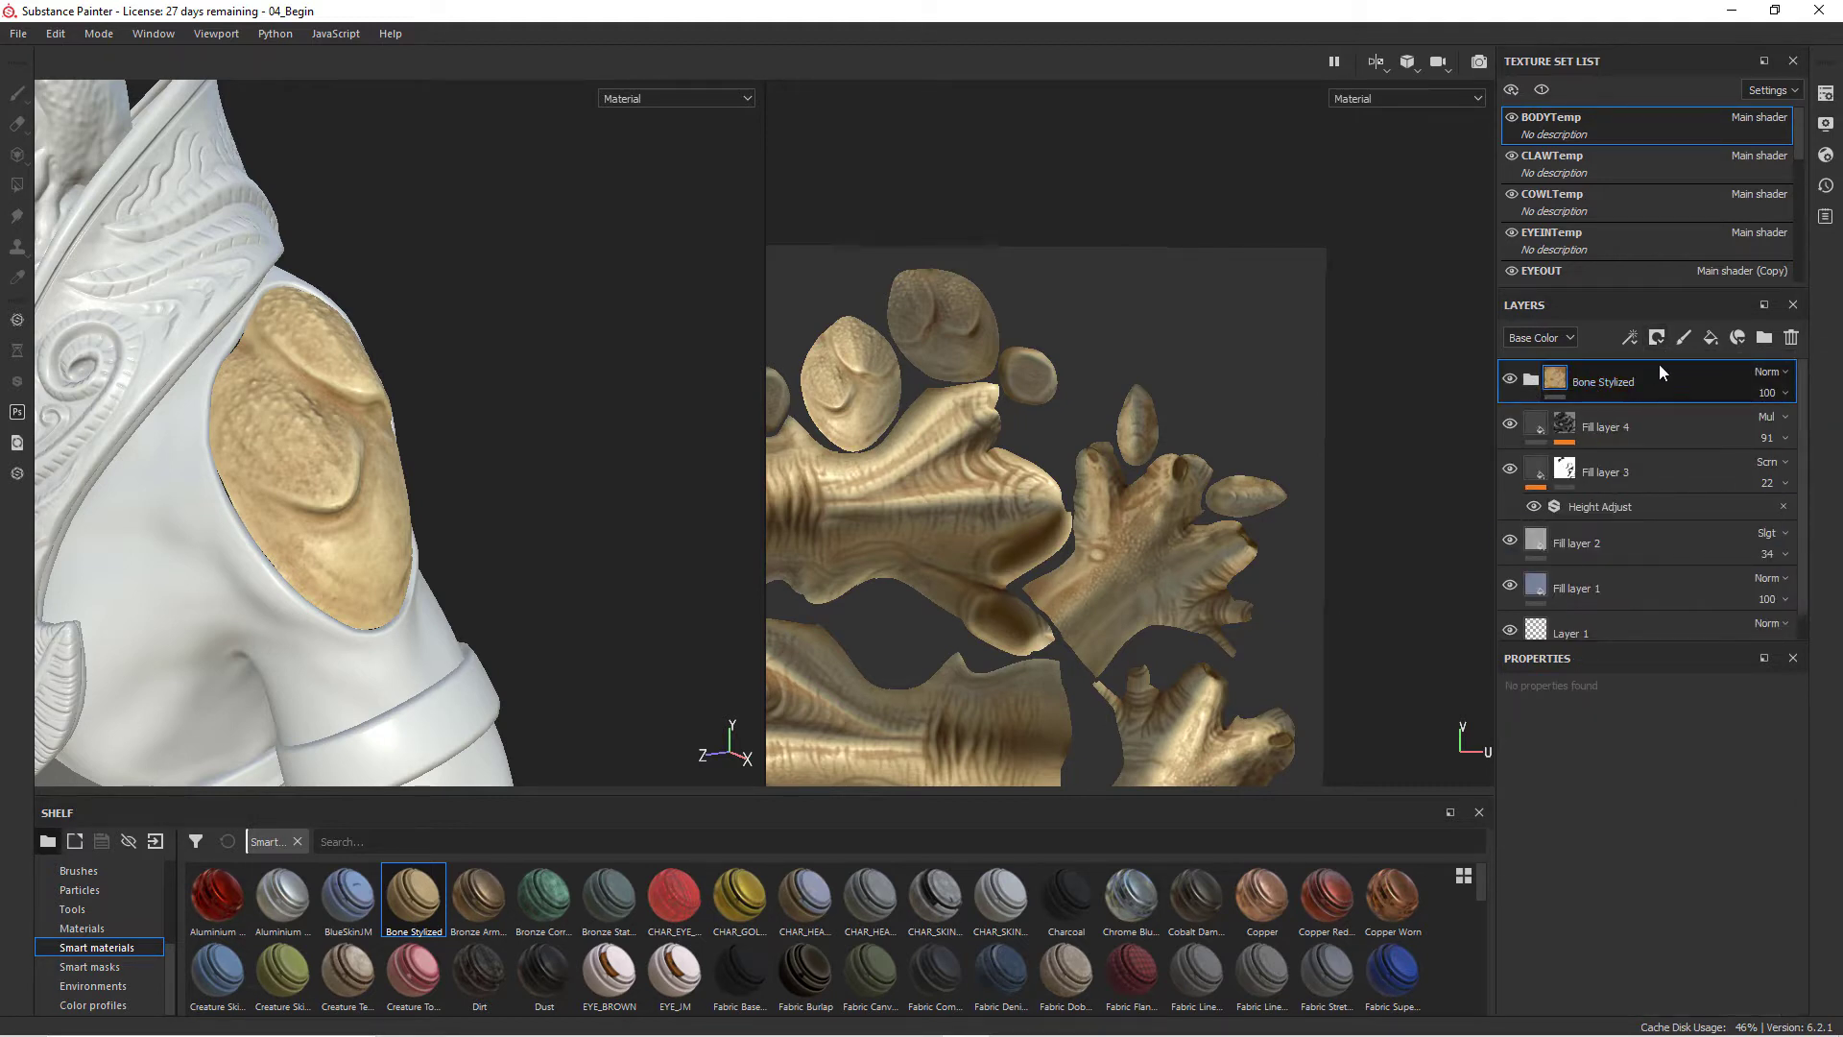
{"action": "left_click", "coordinate": [1657, 337]}
{"action": "left_click", "coordinate": [1678, 382]}
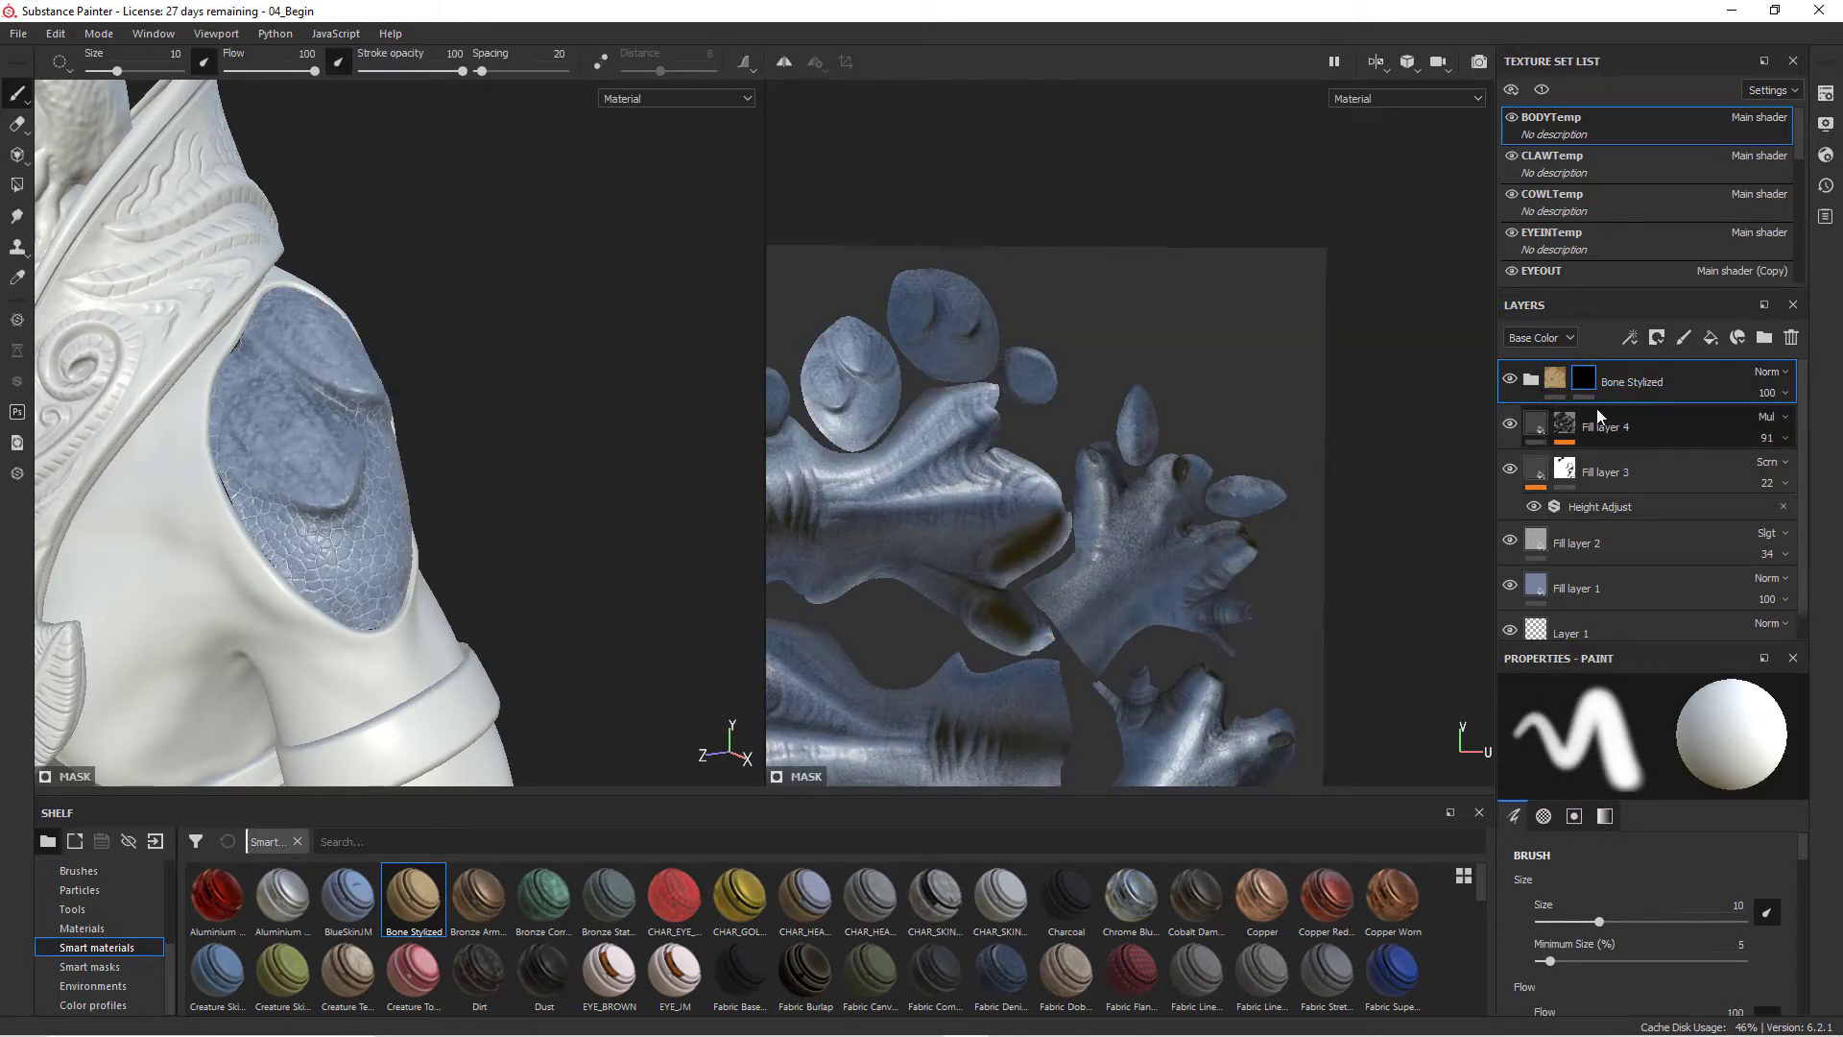
- Turn on symmetry for painting the Bone Stylized mask
{"action": "right_click_drag", "start_coordinate": [519, 349], "coordinate": [288, 308], "text": "alt"}
{"action": "middle_click_drag", "start_coordinate": [402, 308], "coordinate": [580, 331], "text": "alt"}
{"action": "left_click_drag", "start_coordinate": [580, 332], "coordinate": [569, 372], "text": "alt"}
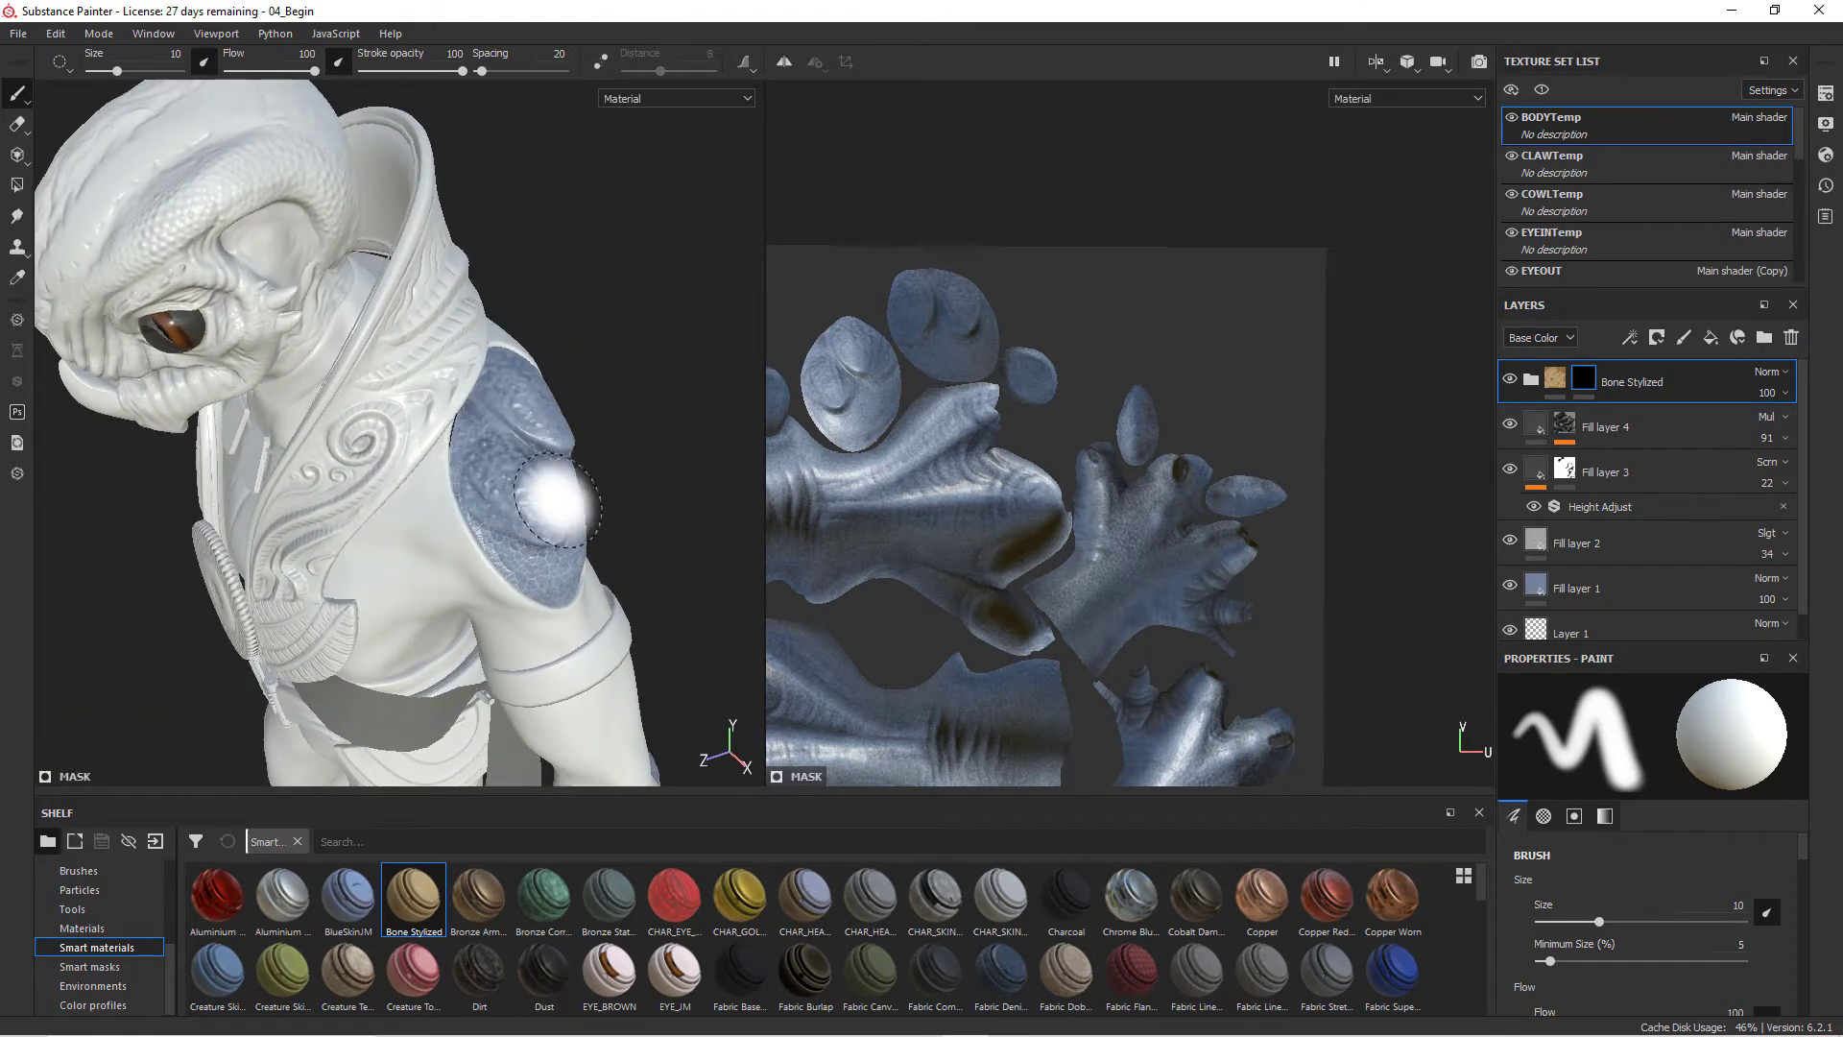
{"action": "left_click_drag", "start_coordinate": [551, 497], "coordinate": [663, 259], "text": "alt"}
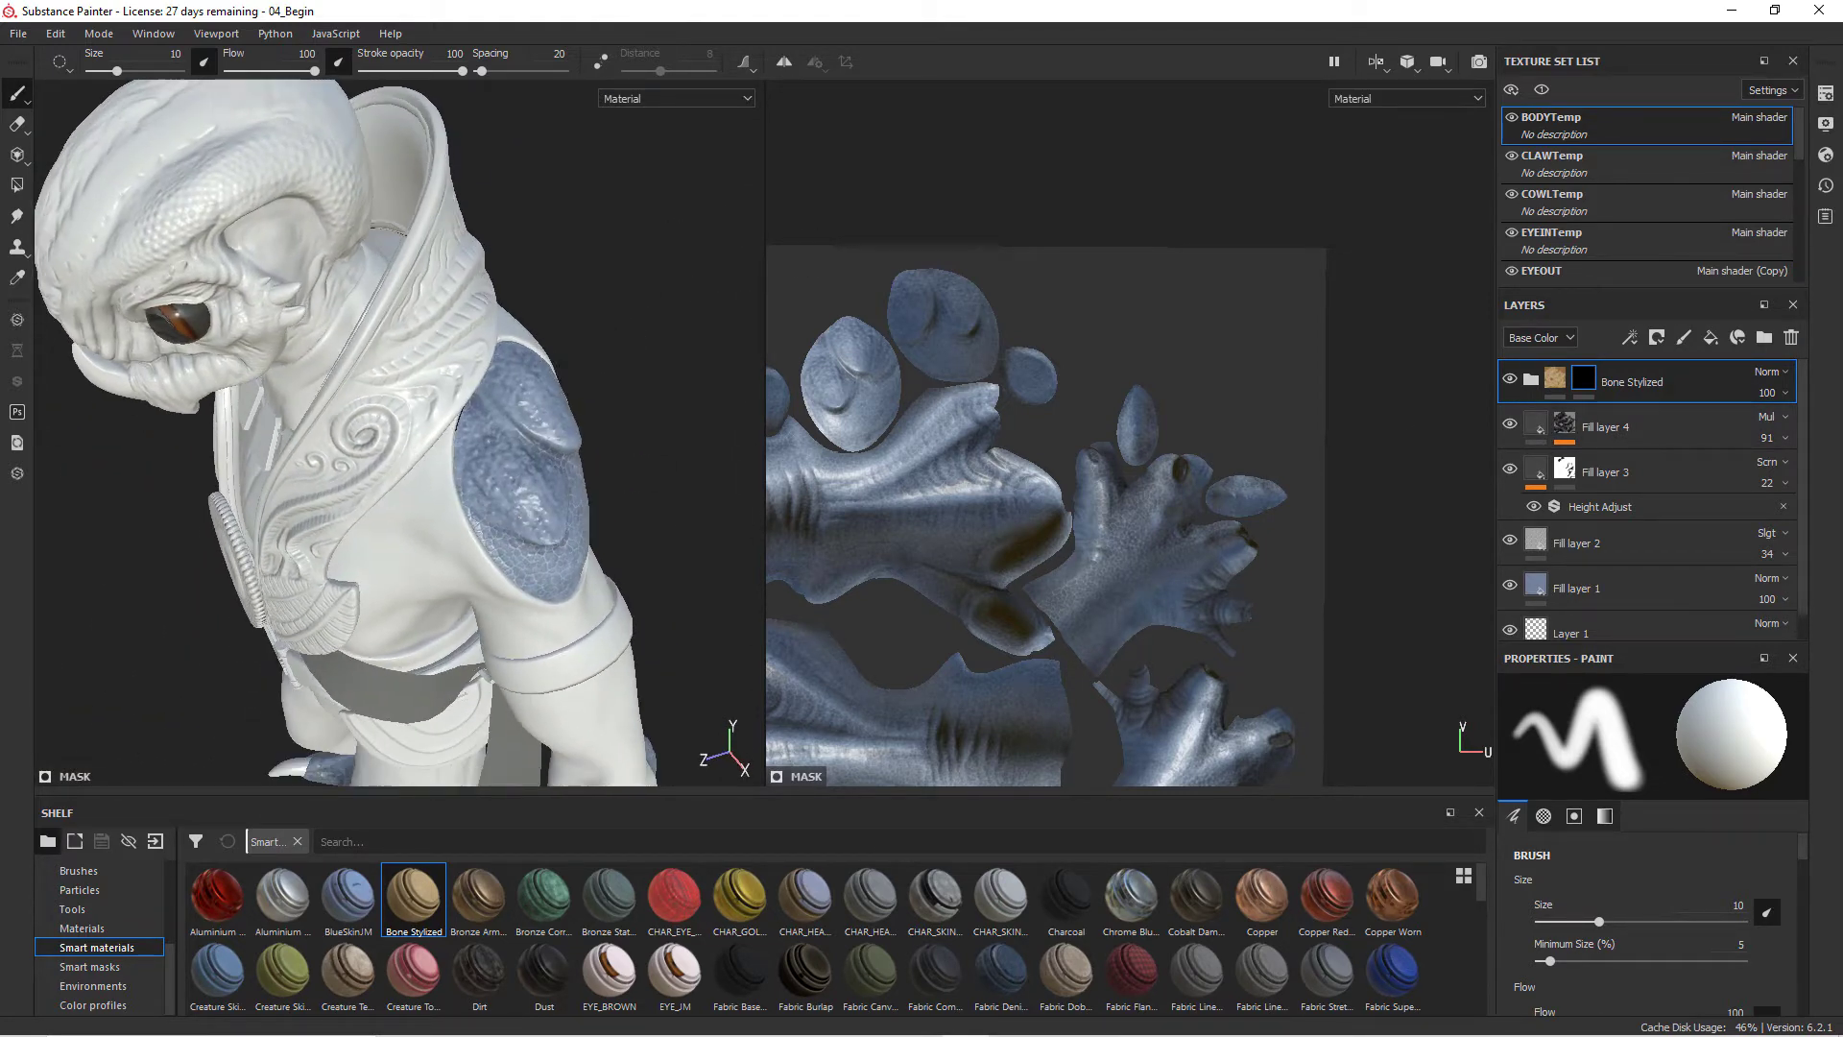
{"action": "left_click", "coordinate": [784, 63]}
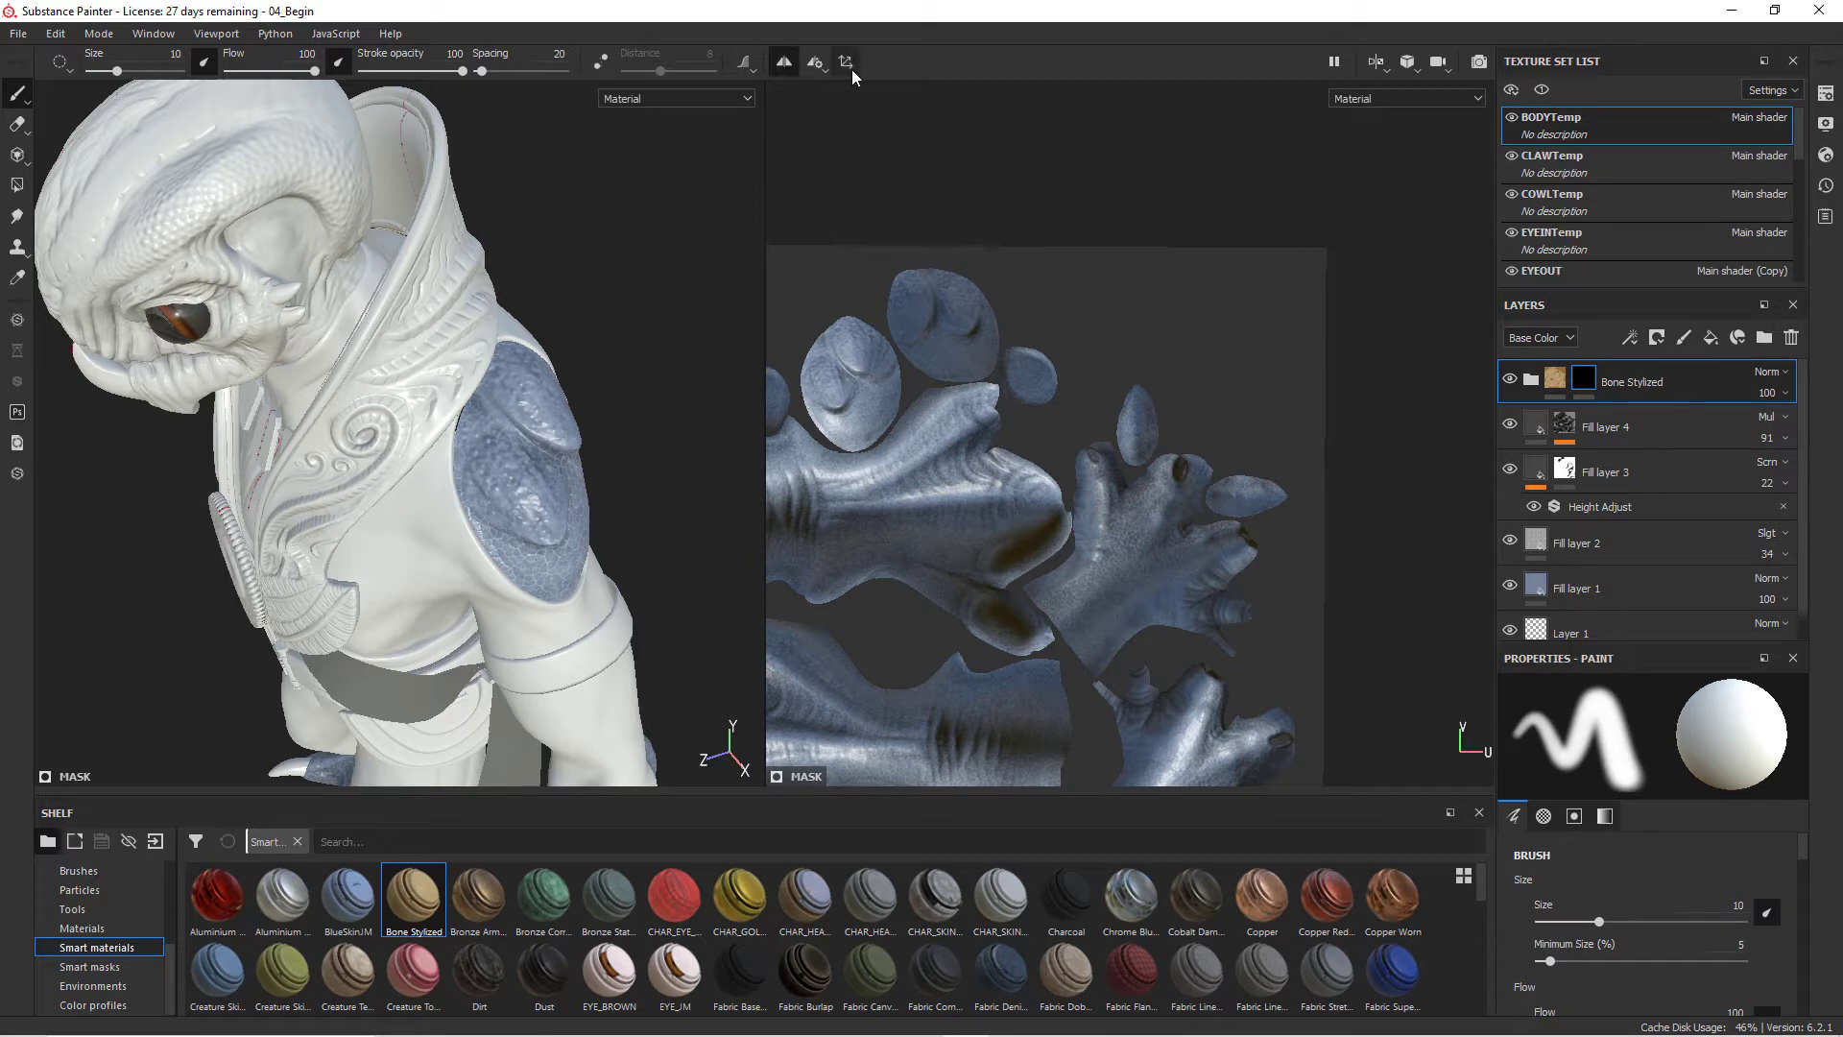
- Set the mask brush's grayscale value to 1 for painting white
{"action": "left_click_drag", "start_coordinate": [543, 281], "coordinate": [624, 401], "text": "alt"}
{"action": "right_click_drag", "start_coordinate": [788, 511], "coordinate": [904, 590], "text": "alt"}
{"action": "left_click_drag", "start_coordinate": [595, 465], "coordinate": [576, 457], "text": "alt"}
{"action": "right_click_drag", "start_coordinate": [576, 457], "coordinate": [853, 507], "text": "alt"}
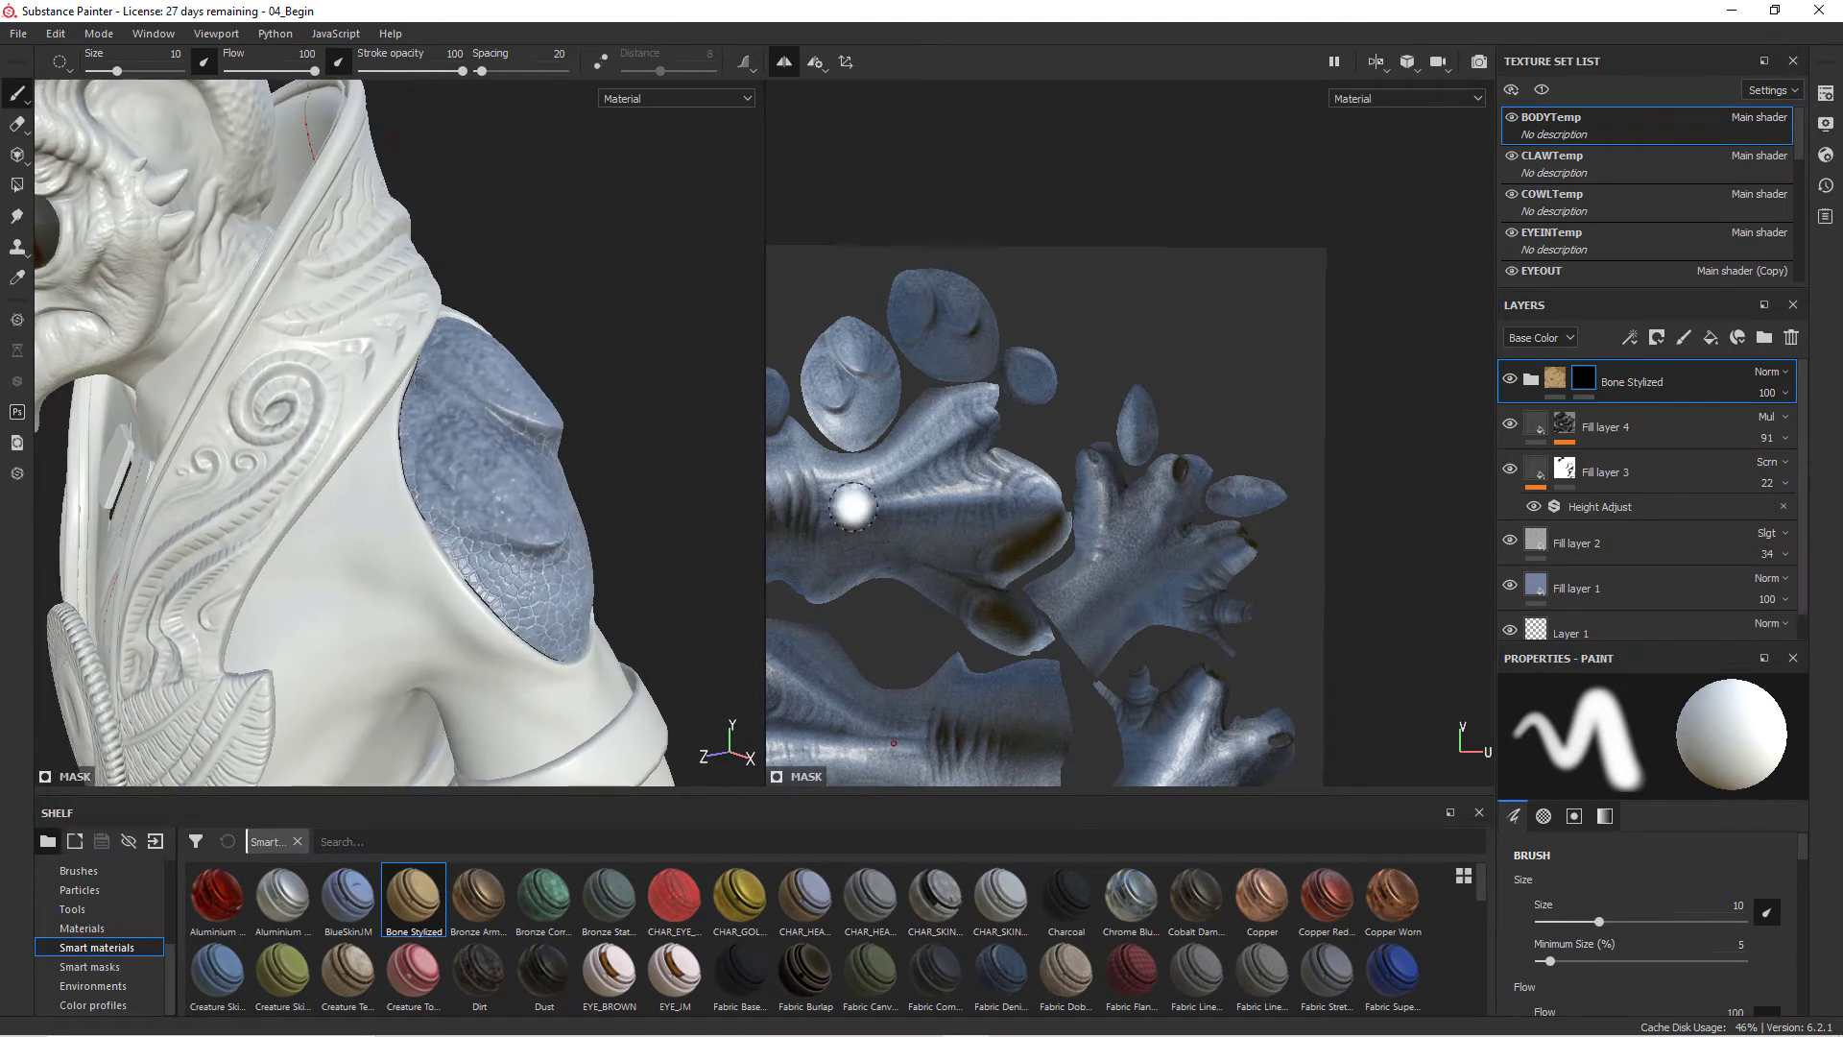
{"action": "left_click_drag", "start_coordinate": [588, 399], "coordinate": [537, 422], "text": "alt"}
{"action": "right_click", "coordinate": [509, 432]}
{"action": "mouse_move", "coordinate": [725, 581]}
{"action": "left_mouse_down"}
{"action": "mouse_move", "coordinate": [511, 581]}
{"action": "mouse_move", "coordinate": [776, 584]}
{"action": "mouse_move", "coordinate": [515, 592]}
{"action": "mouse_move", "coordinate": [793, 607]}
{"action": "left_mouse_up"}
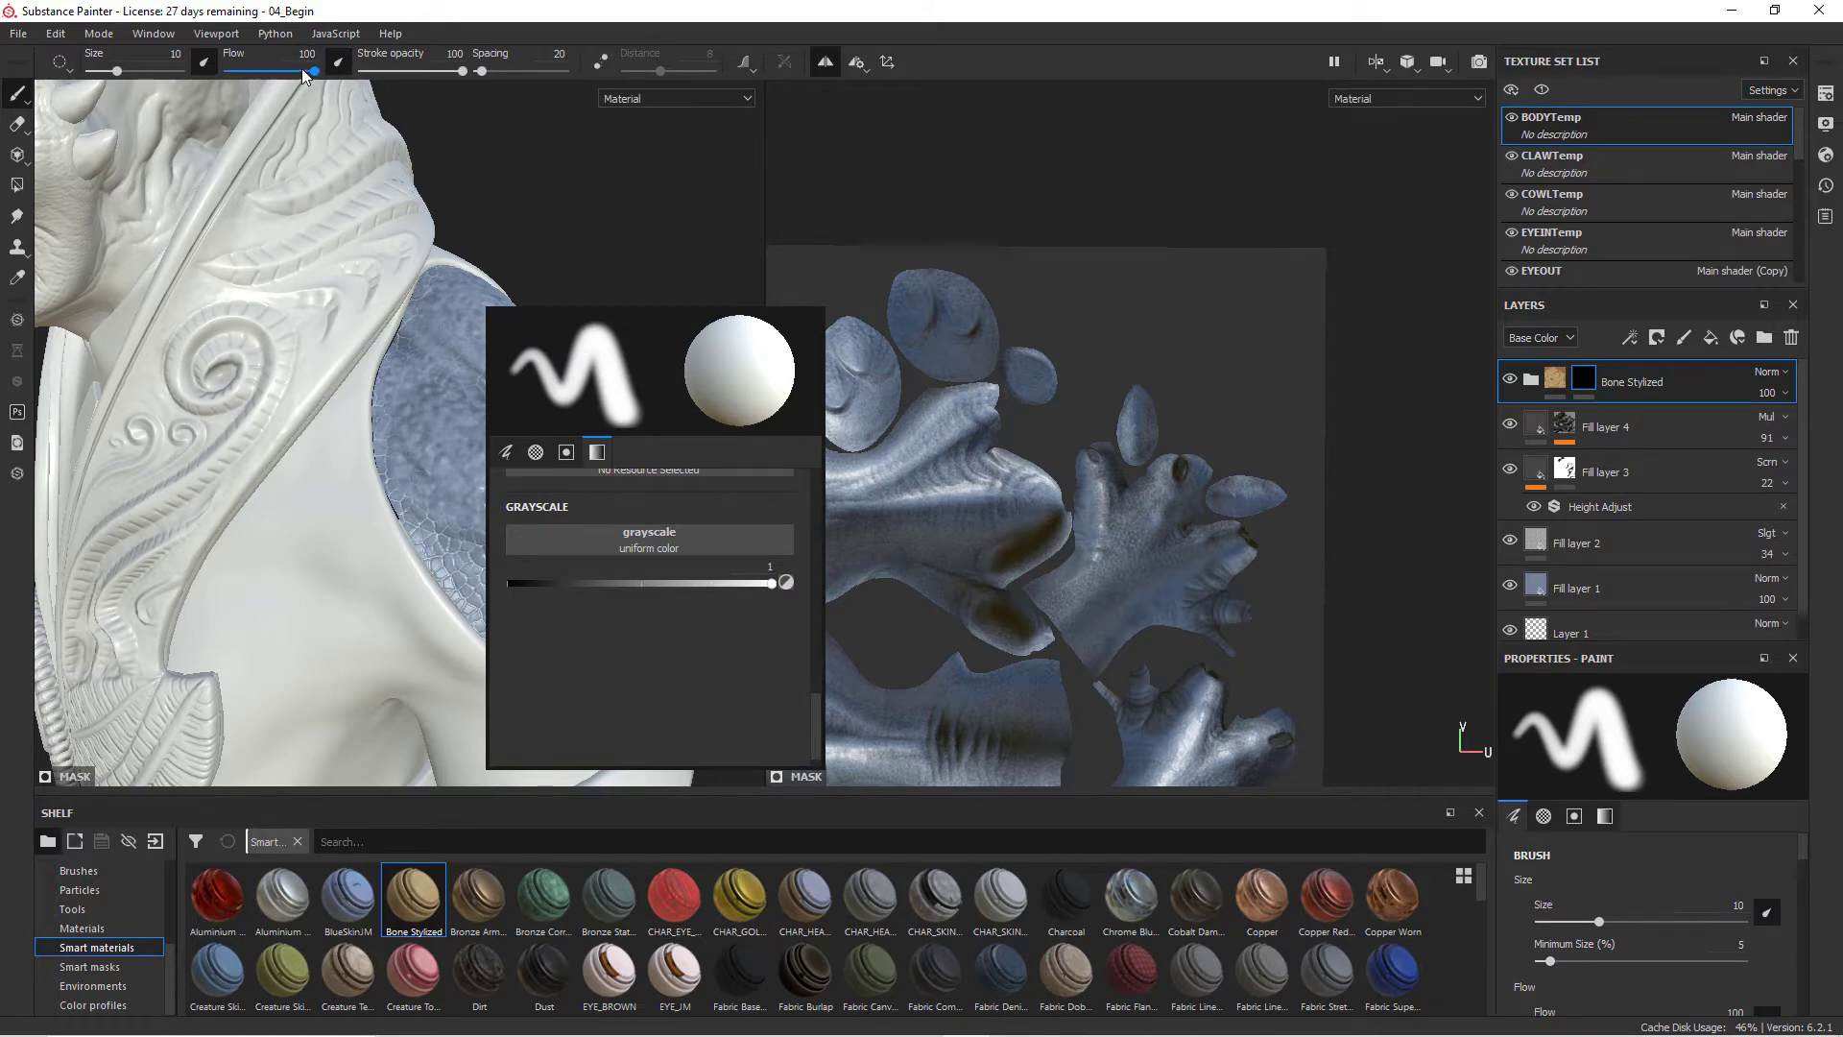
{"action": "left_click", "coordinate": [641, 216]}
{"action": "left_click_drag", "start_coordinate": [625, 198], "coordinate": [576, 187], "text": "alt"}
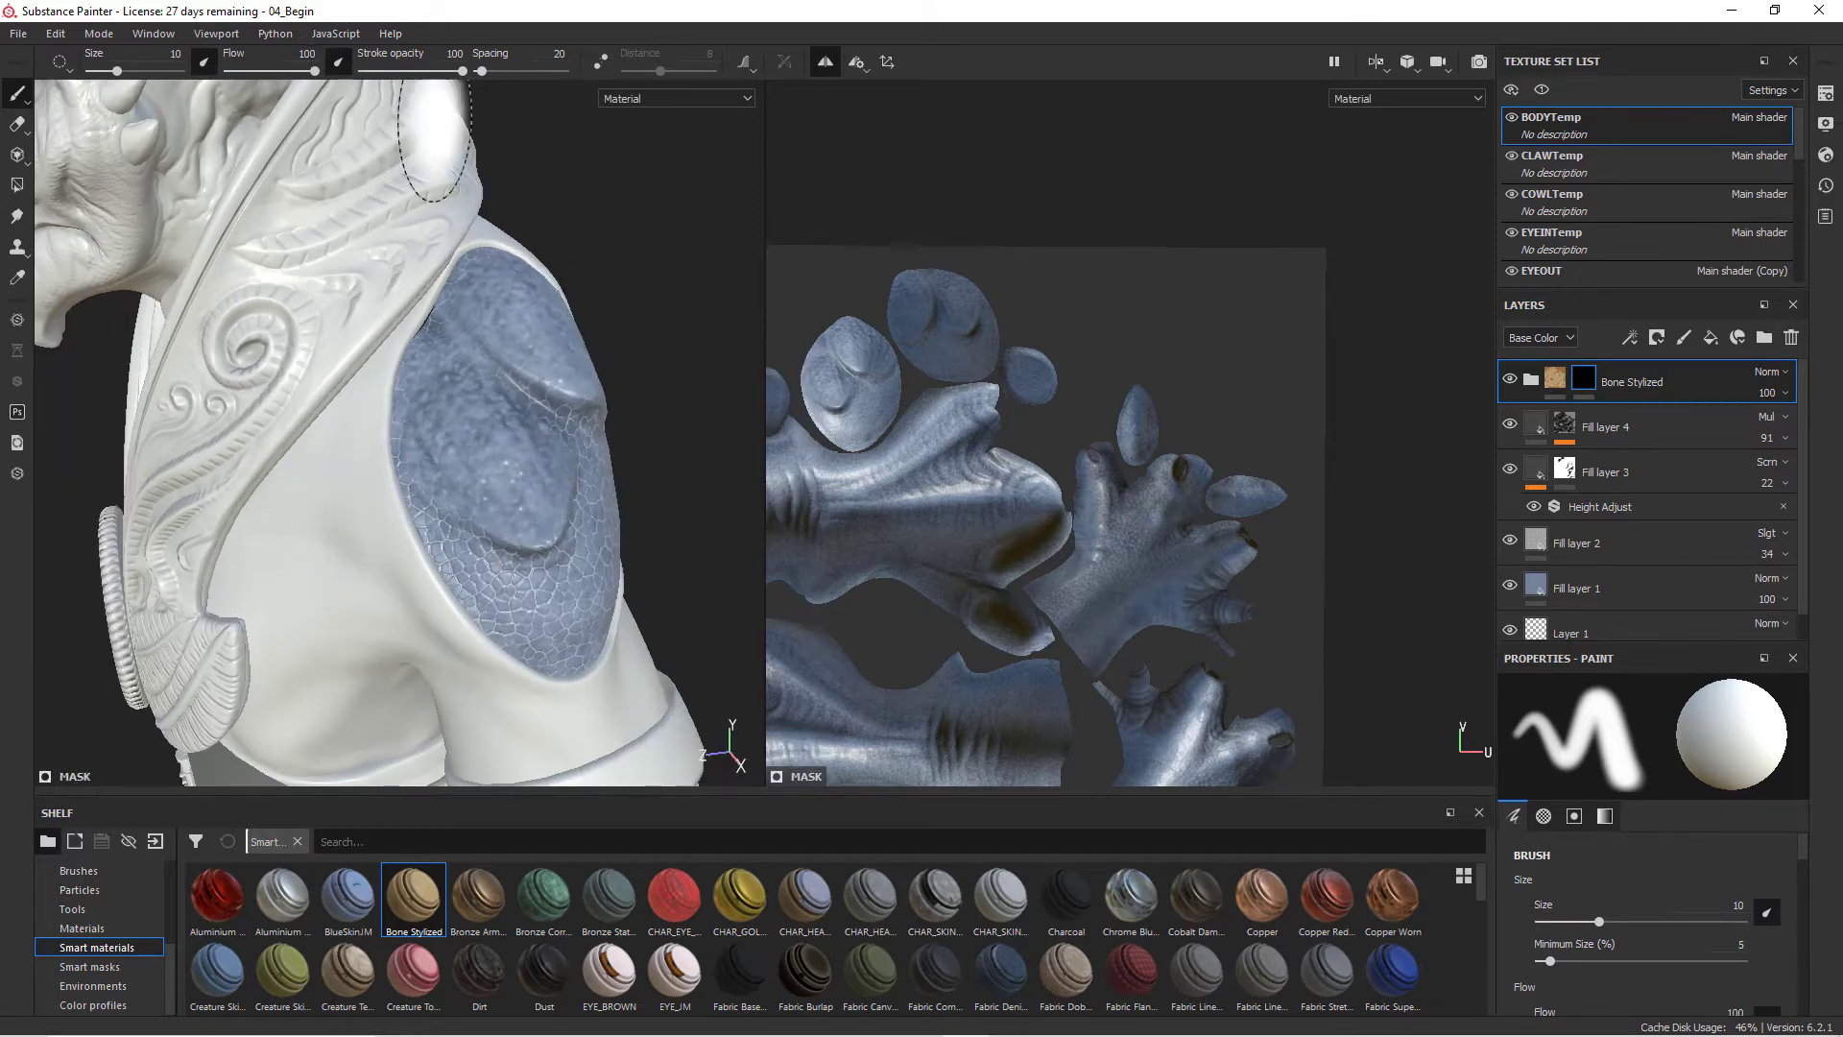
- Paint white on the Bone Stylized mask over the lower, front raised lobe of the shoulder
{"action": "left_click_drag", "start_coordinate": [729, 348], "coordinate": [679, 352], "text": "alt"}
{"action": "right_click_drag", "start_coordinate": [679, 351], "coordinate": [774, 465], "text": "alt"}
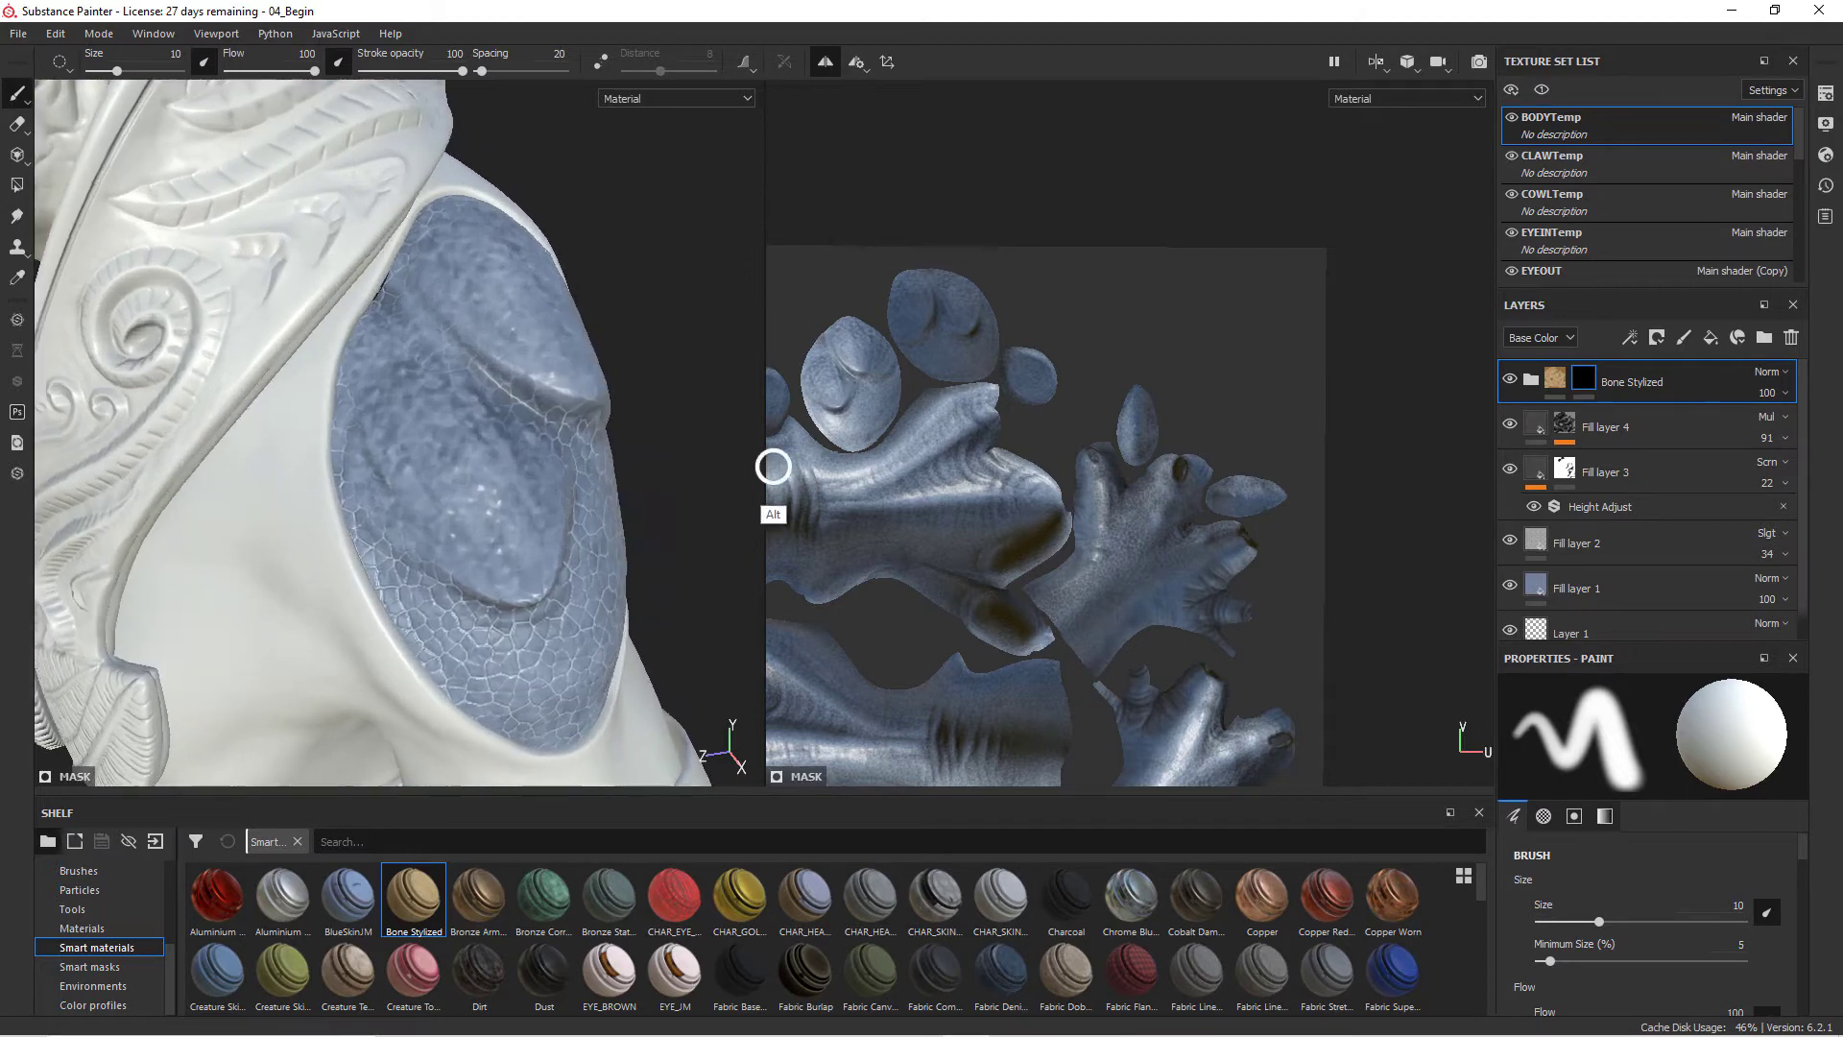
{"action": "left_click_drag", "start_coordinate": [573, 485], "coordinate": [564, 413], "text": "alt"}
{"action": "mouse_move", "coordinate": [519, 543]}
{"action": "left_mouse_down"}
{"action": "mouse_move", "coordinate": [495, 514]}
{"action": "mouse_move", "coordinate": [498, 549]}
{"action": "mouse_move", "coordinate": [386, 494]}
{"action": "mouse_move", "coordinate": [354, 396]}
{"action": "mouse_move", "coordinate": [420, 406]}
{"action": "mouse_move", "coordinate": [485, 486]}
{"action": "mouse_move", "coordinate": [404, 452]}
{"action": "left_mouse_up"}
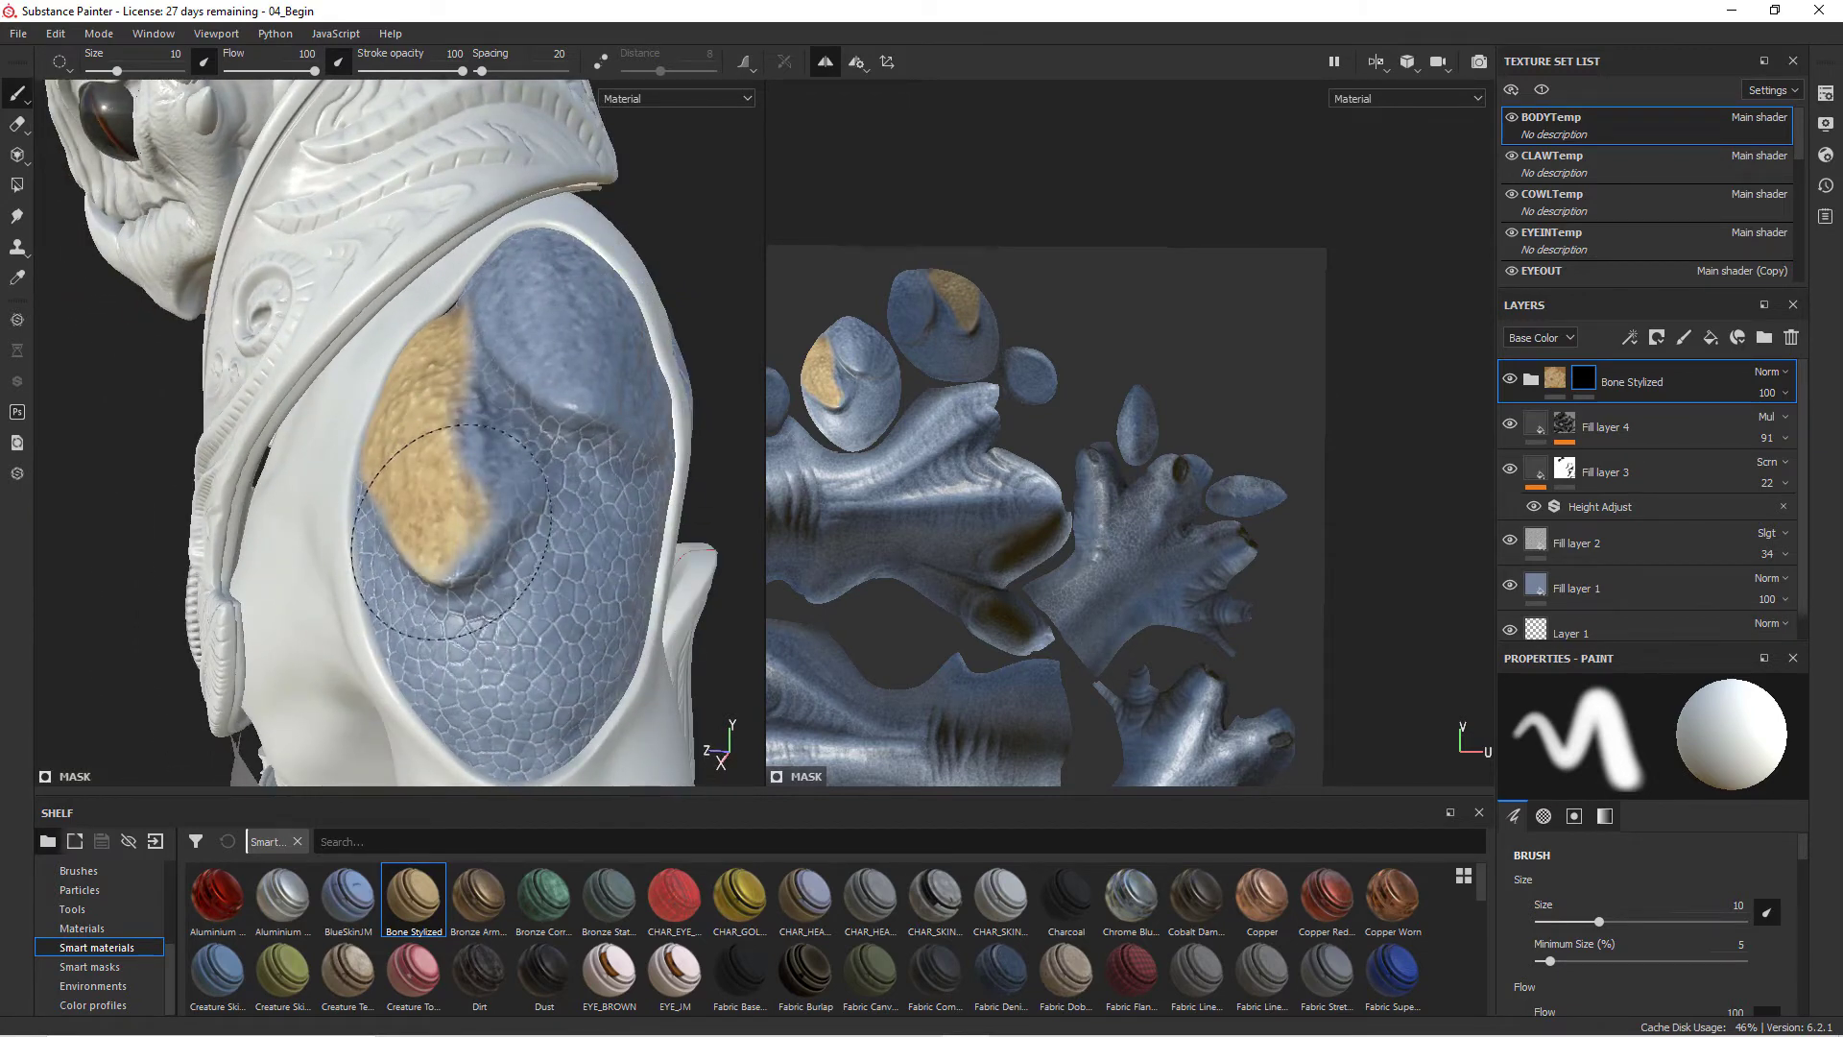
{"action": "left_click_drag", "start_coordinate": [451, 534], "coordinate": [459, 442]}
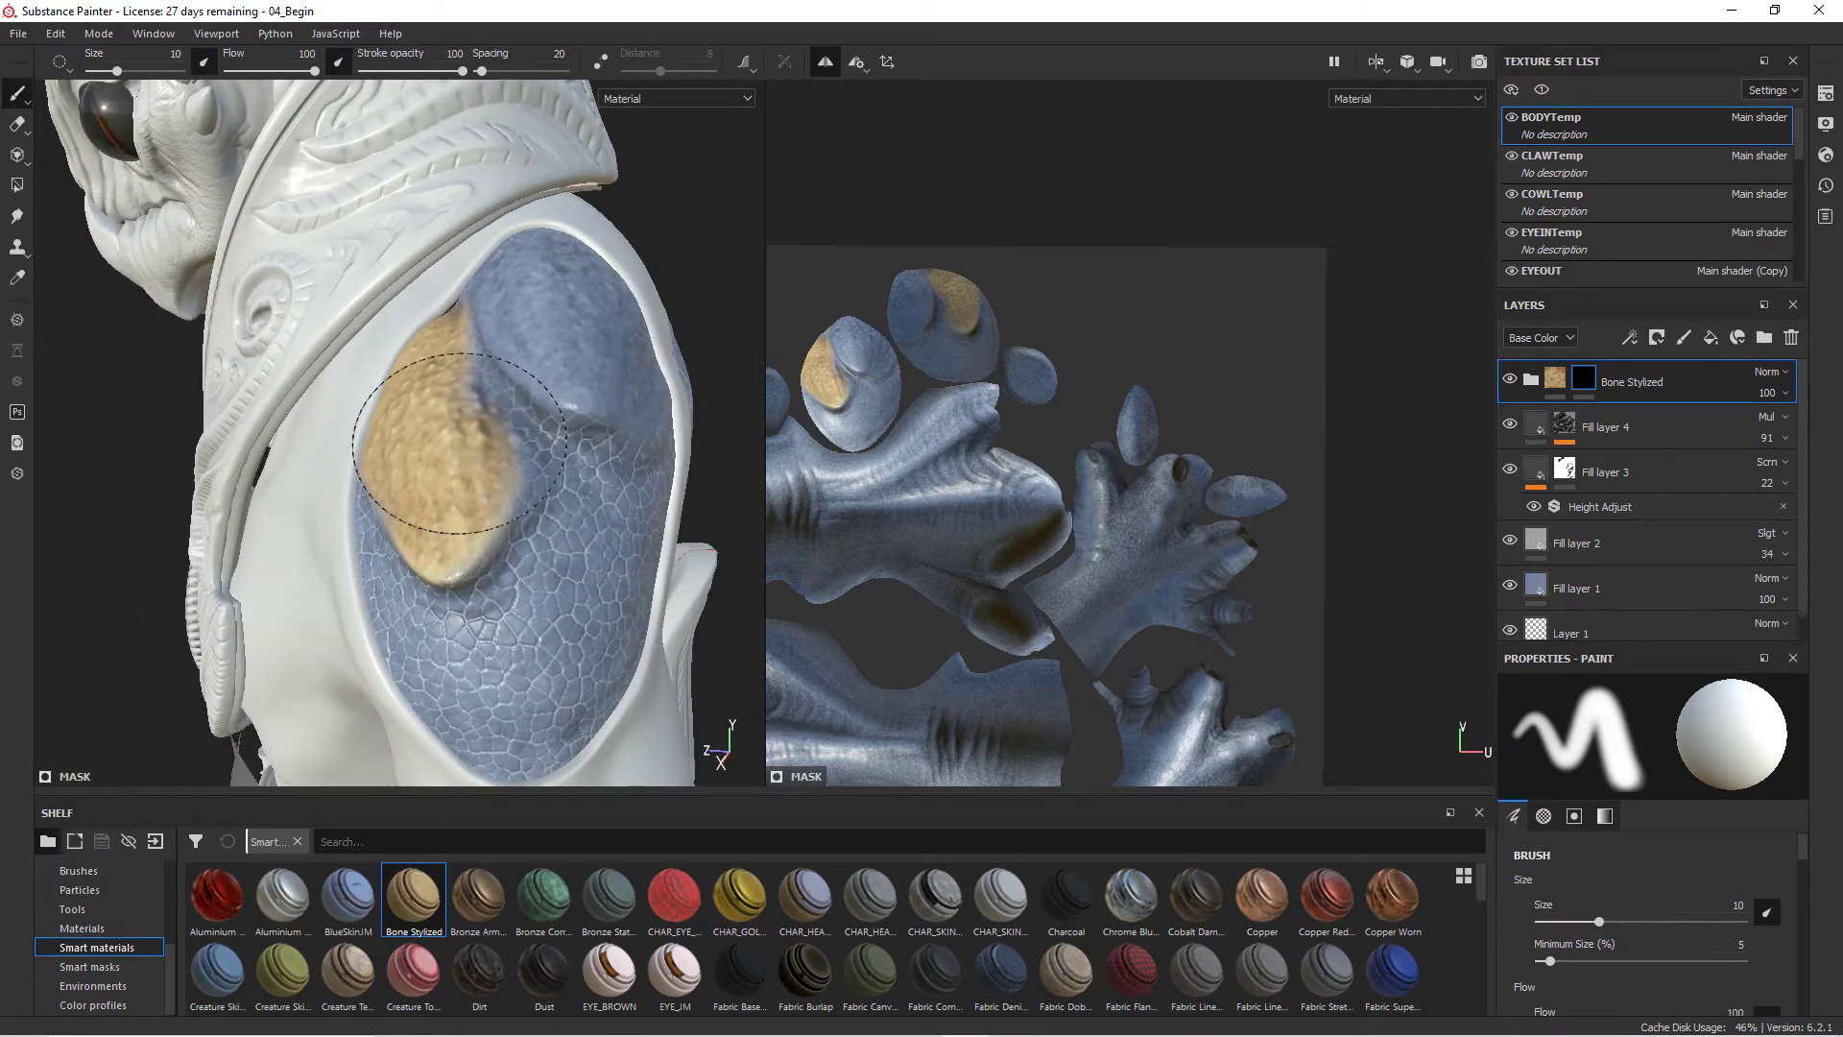
- Paint the mask white over the upper, rear raised lobe of the shoulder
{"action": "mouse_move", "coordinate": [438, 305]}
{"action": "left_mouse_down"}
{"action": "mouse_move", "coordinate": [538, 288]}
{"action": "mouse_move", "coordinate": [586, 336]}
{"action": "mouse_move", "coordinate": [566, 326]}
{"action": "mouse_move", "coordinate": [557, 355]}
{"action": "mouse_move", "coordinate": [641, 389]}
{"action": "left_mouse_up"}
{"action": "left_click_drag", "start_coordinate": [648, 317], "coordinate": [629, 249]}
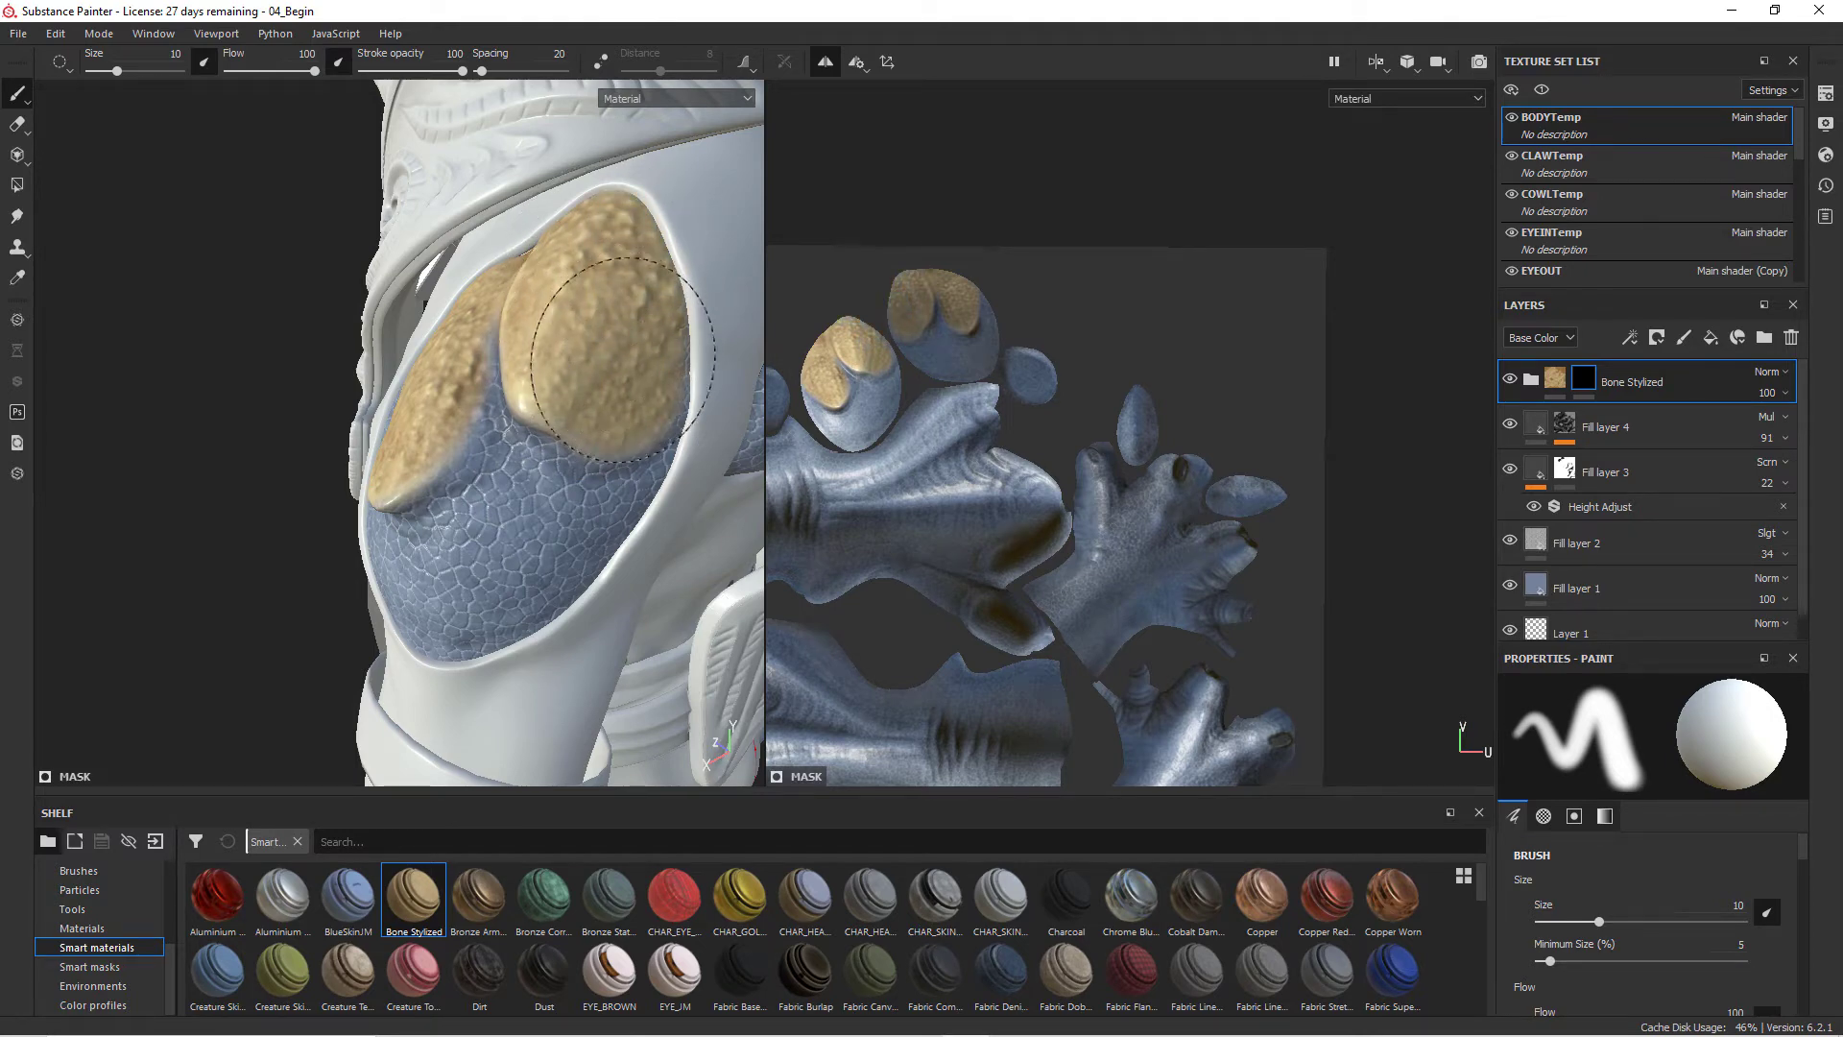
{"action": "mouse_move", "coordinate": [648, 352]}
{"action": "left_mouse_down"}
{"action": "mouse_move", "coordinate": [716, 301]}
{"action": "mouse_move", "coordinate": [826, 312]}
{"action": "left_mouse_up"}
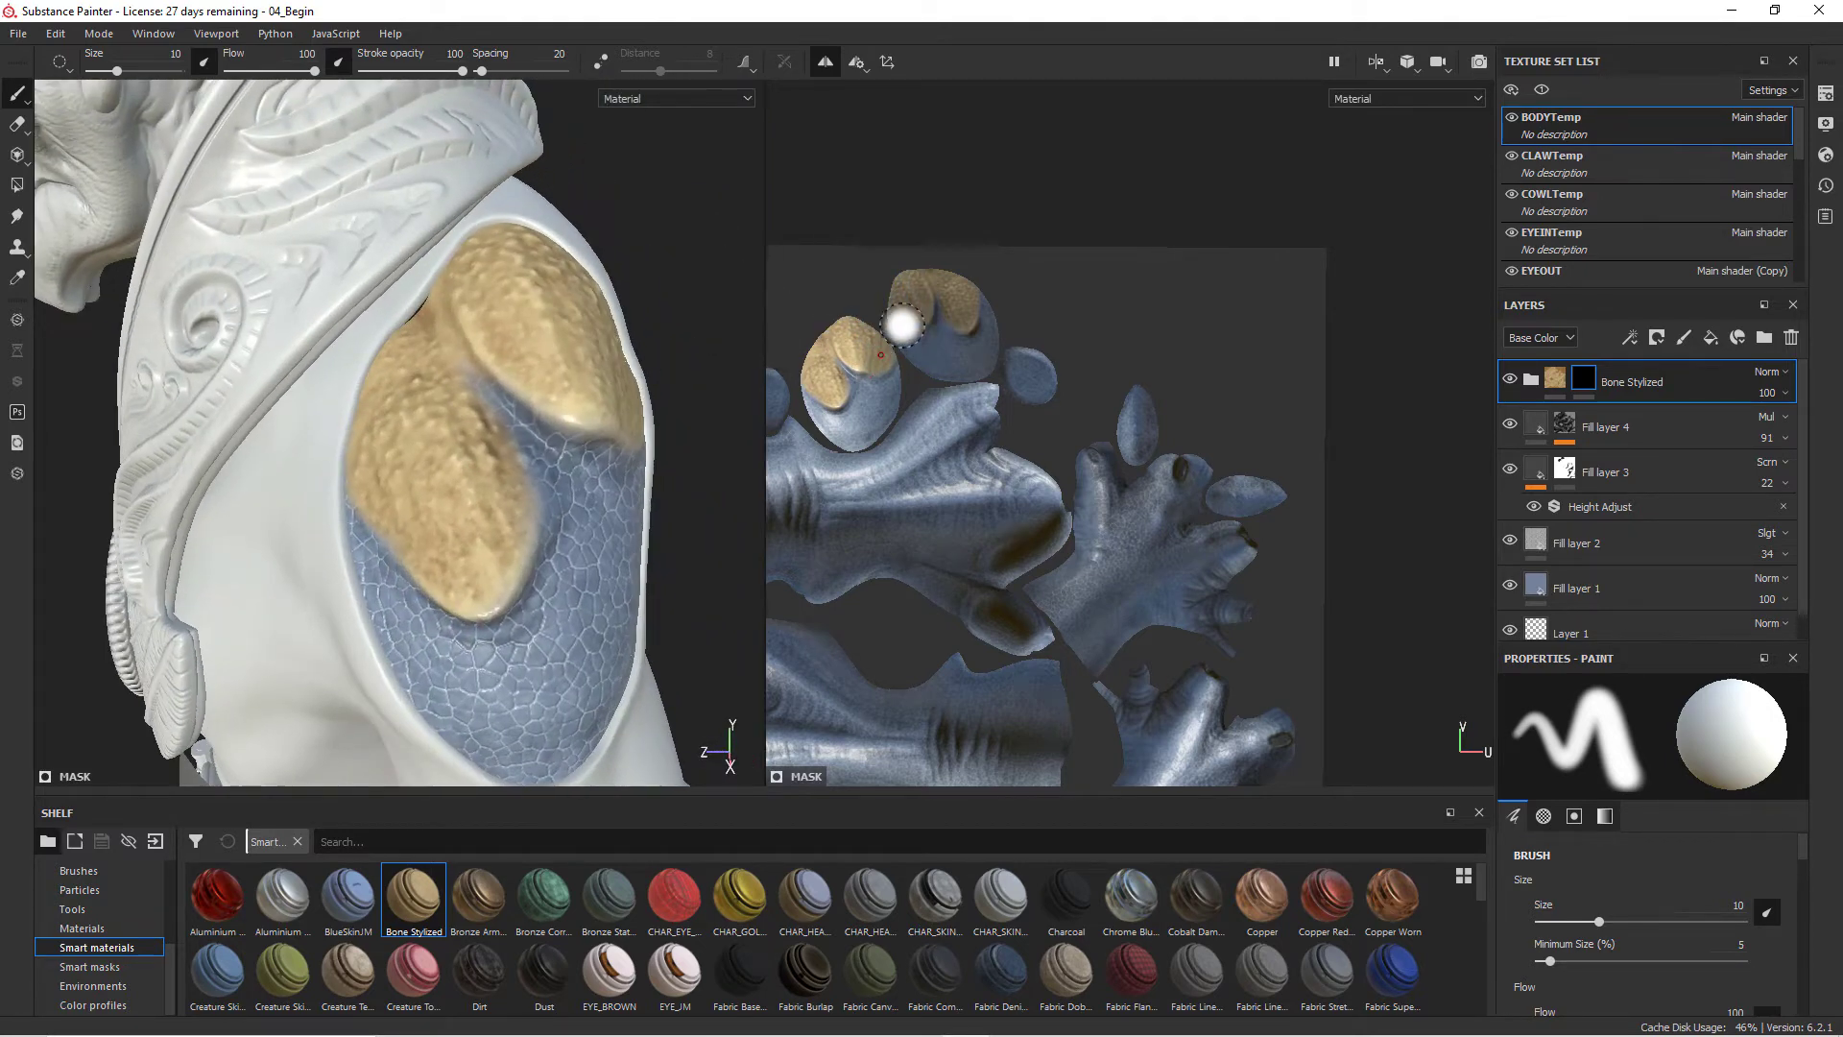
- Fill in the mask in the crease between the two raised shoulder lobes with white
{"action": "left_click_drag", "start_coordinate": [749, 538], "coordinate": [712, 486], "text": "alt"}
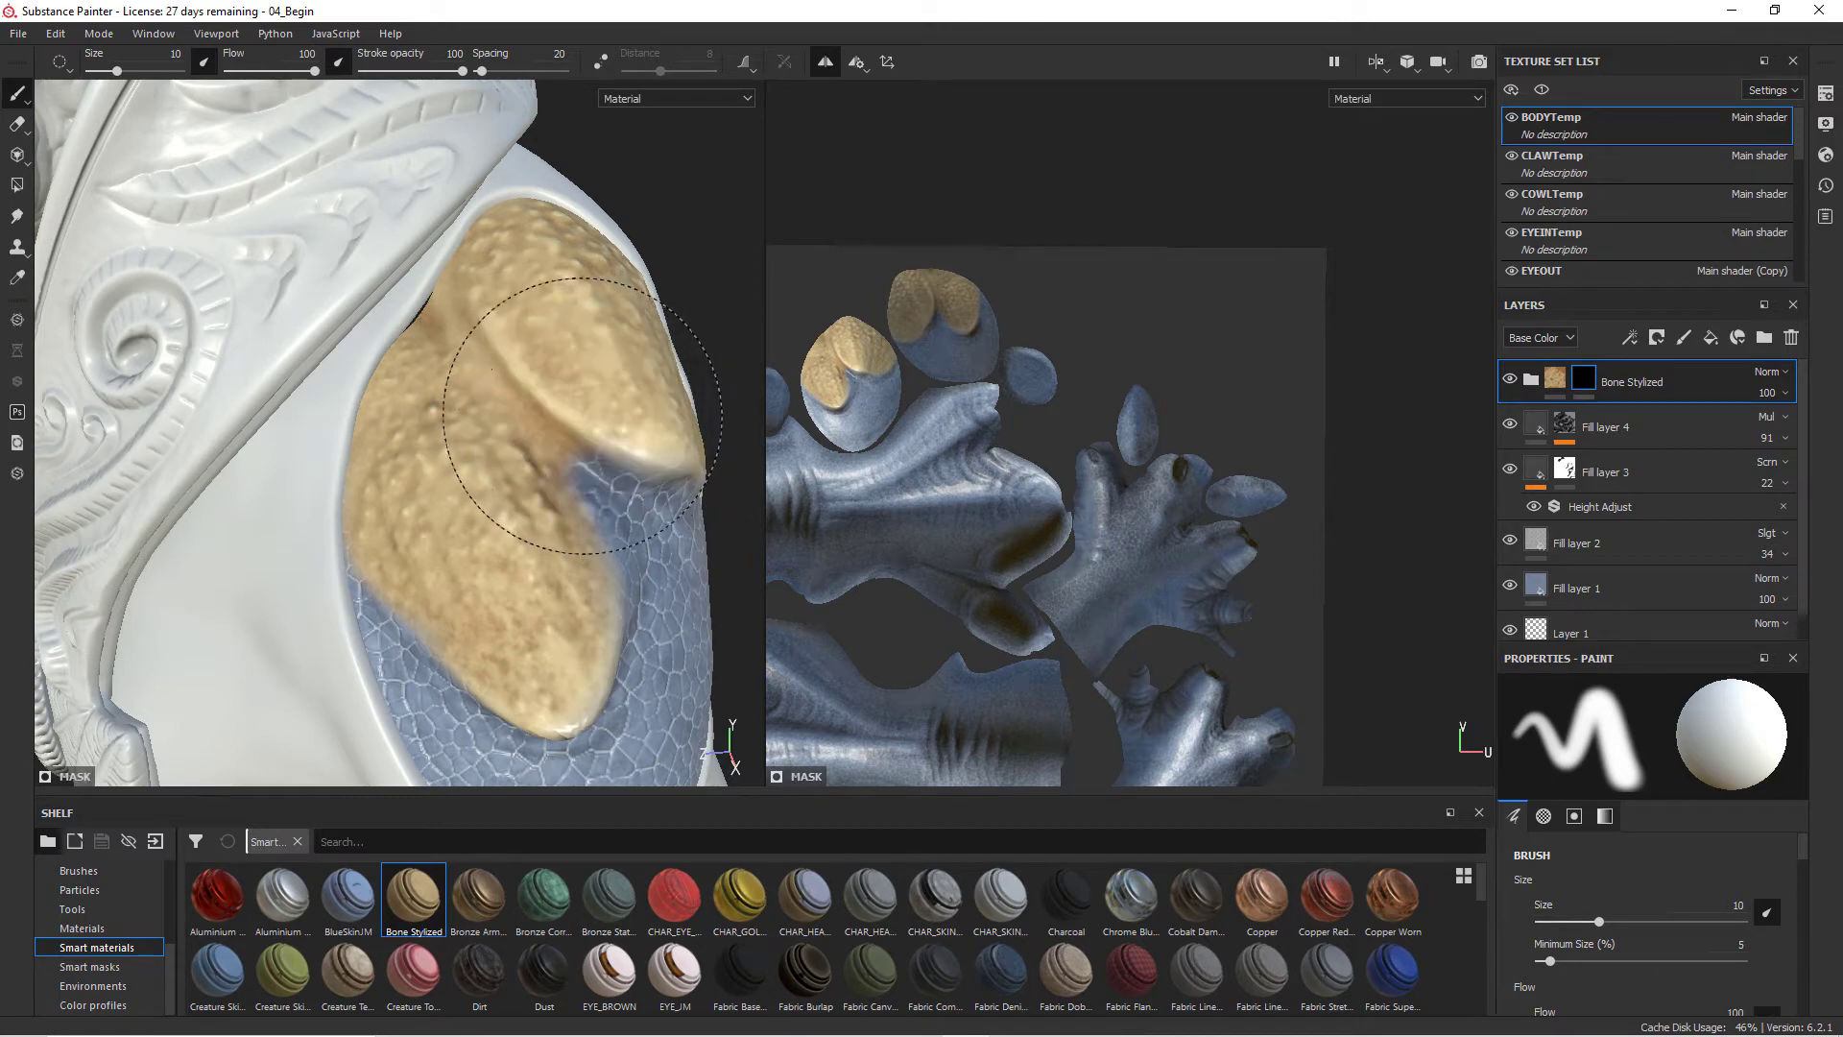
{"action": "left_click", "coordinate": [624, 461]}
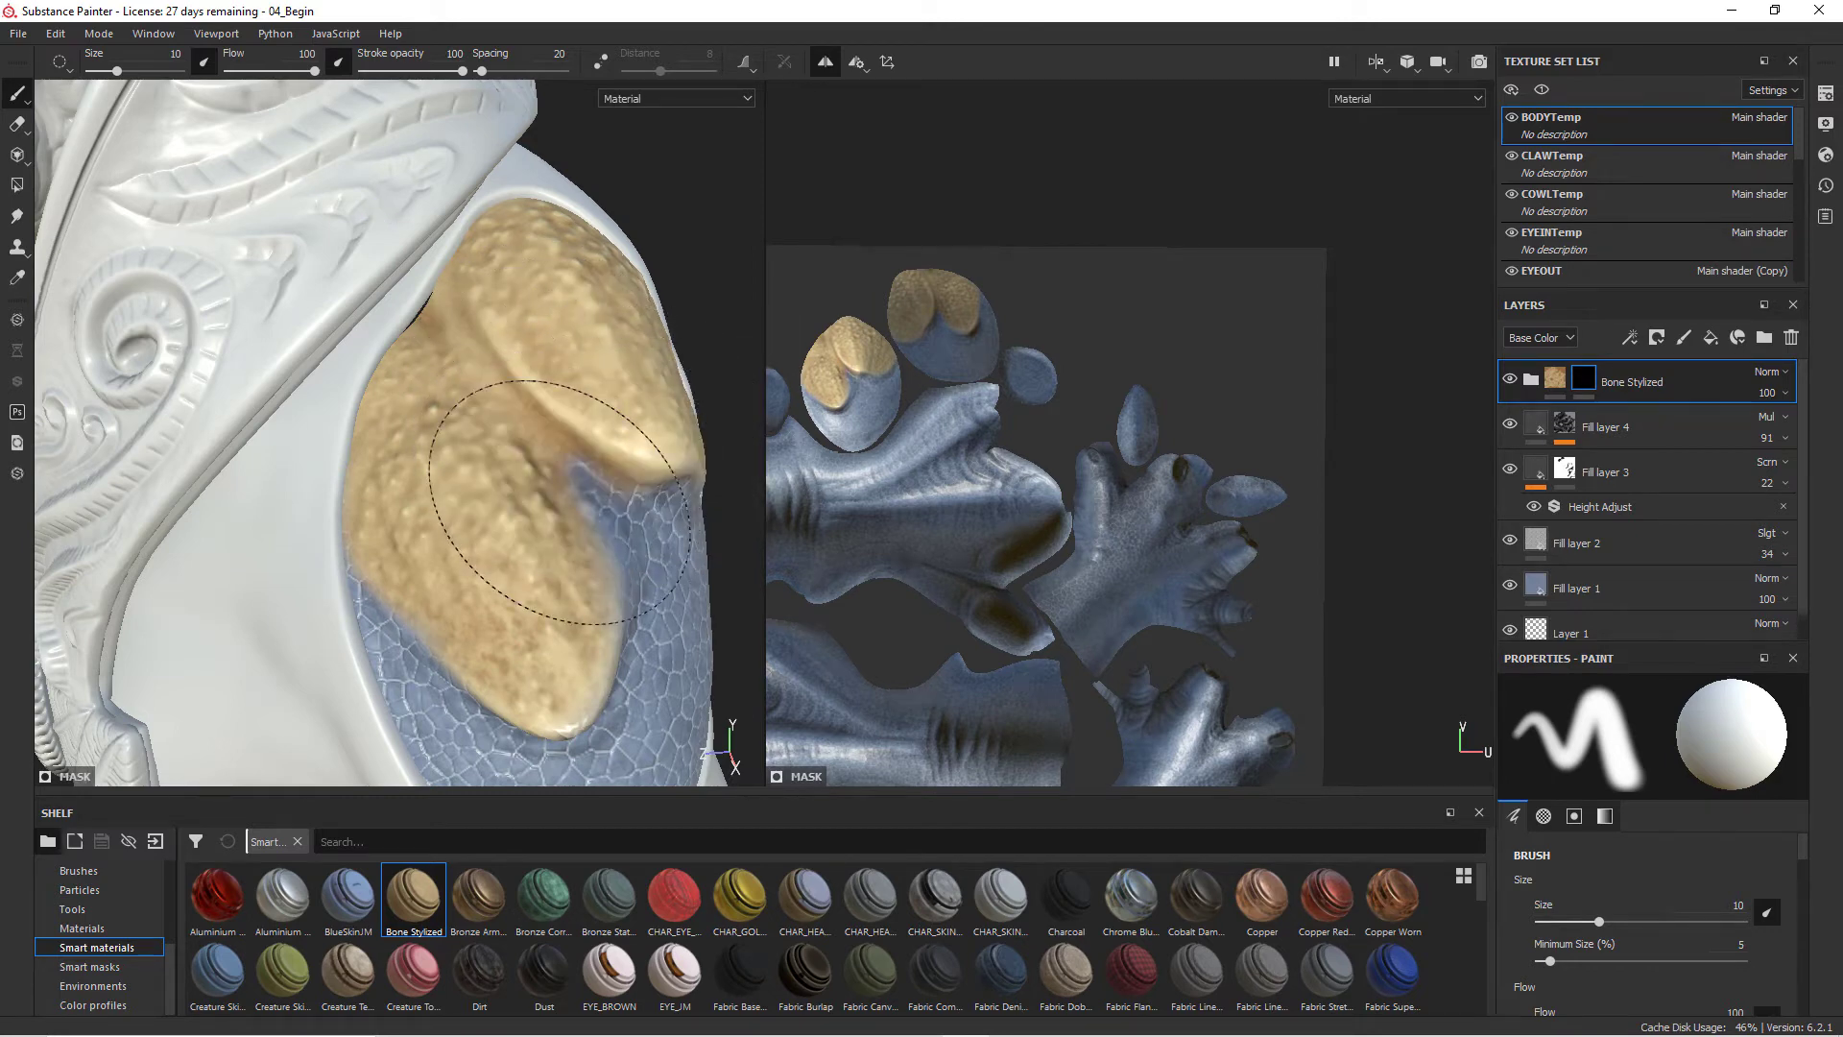
{"action": "right_click_drag", "start_coordinate": [563, 504], "coordinate": [444, 382], "text": "alt"}
{"action": "left_click_drag", "start_coordinate": [559, 547], "coordinate": [528, 516], "text": "alt"}
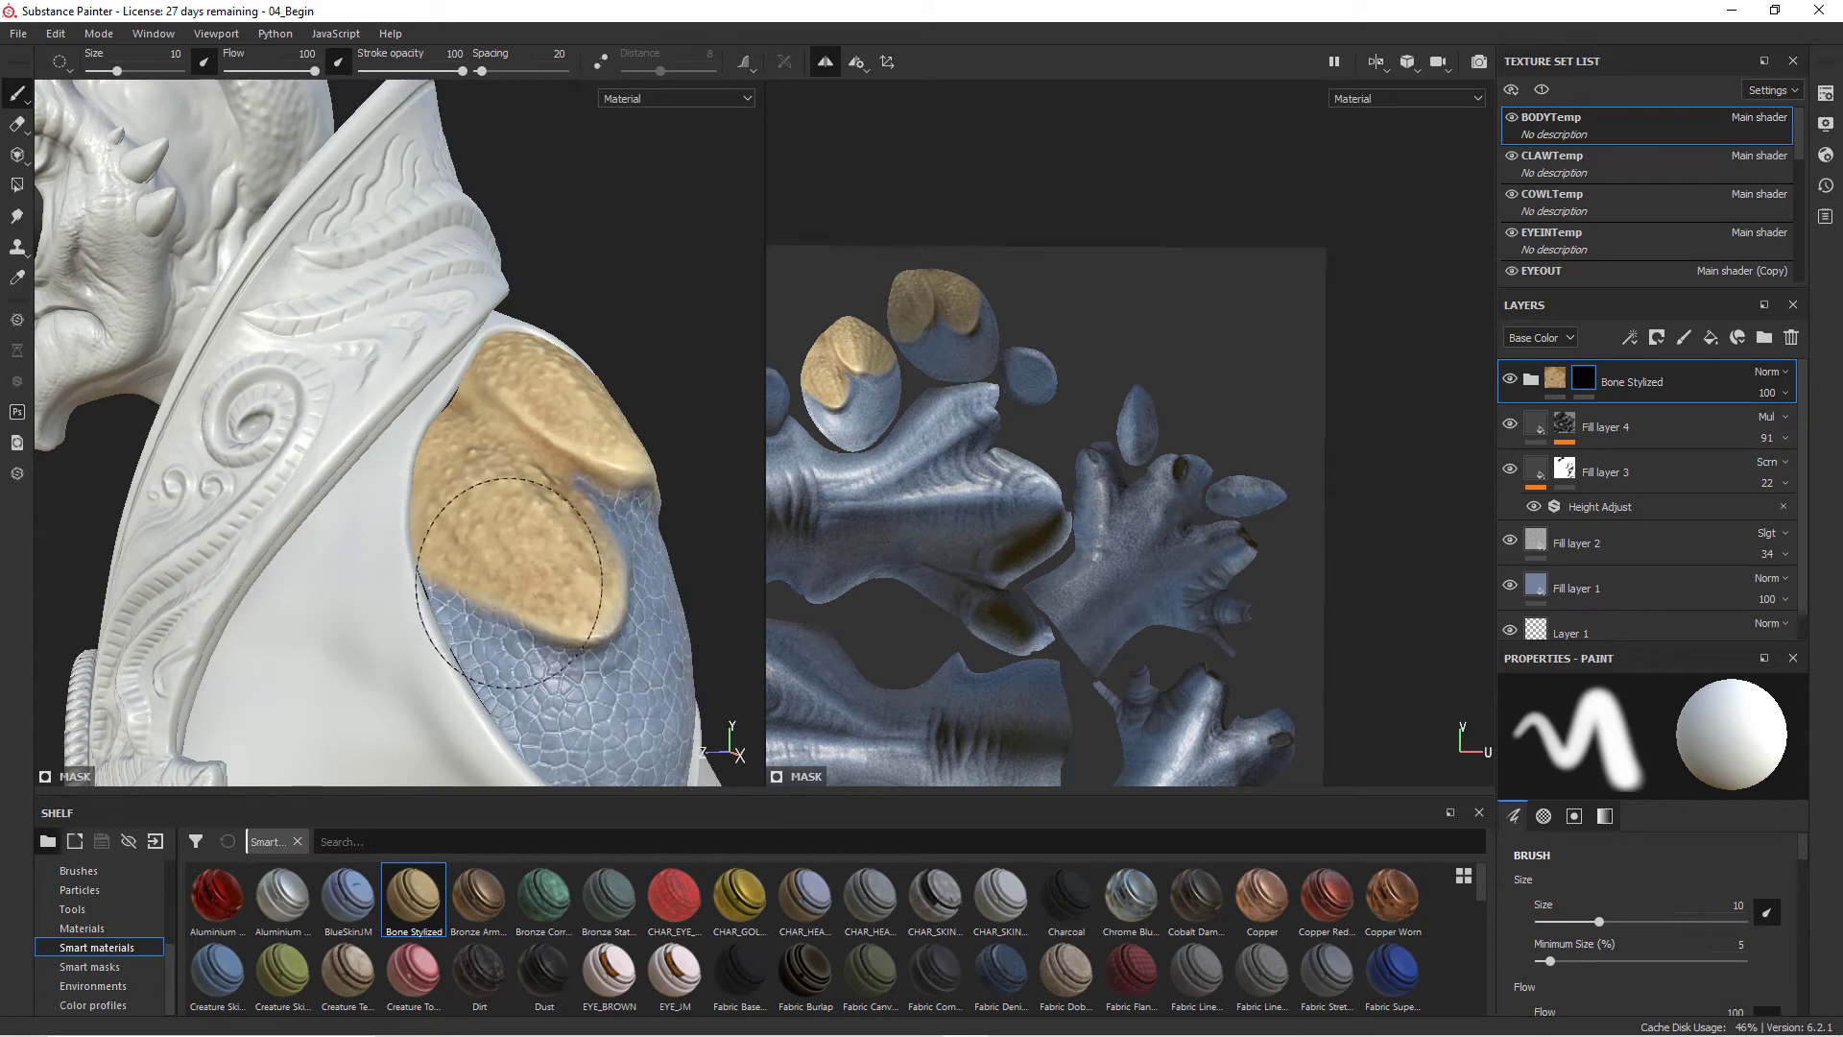
- Reduce the mask brush's size to 4.63
{"action": "mouse_move", "coordinate": [538, 571]}
{"action": "left_mouse_down", "text": "alt"}
{"action": "mouse_move", "coordinate": [509, 576]}
{"action": "mouse_move", "coordinate": [557, 622]}
{"action": "left_mouse_up", "text": "alt"}
{"action": "right_click", "coordinate": [564, 547]}
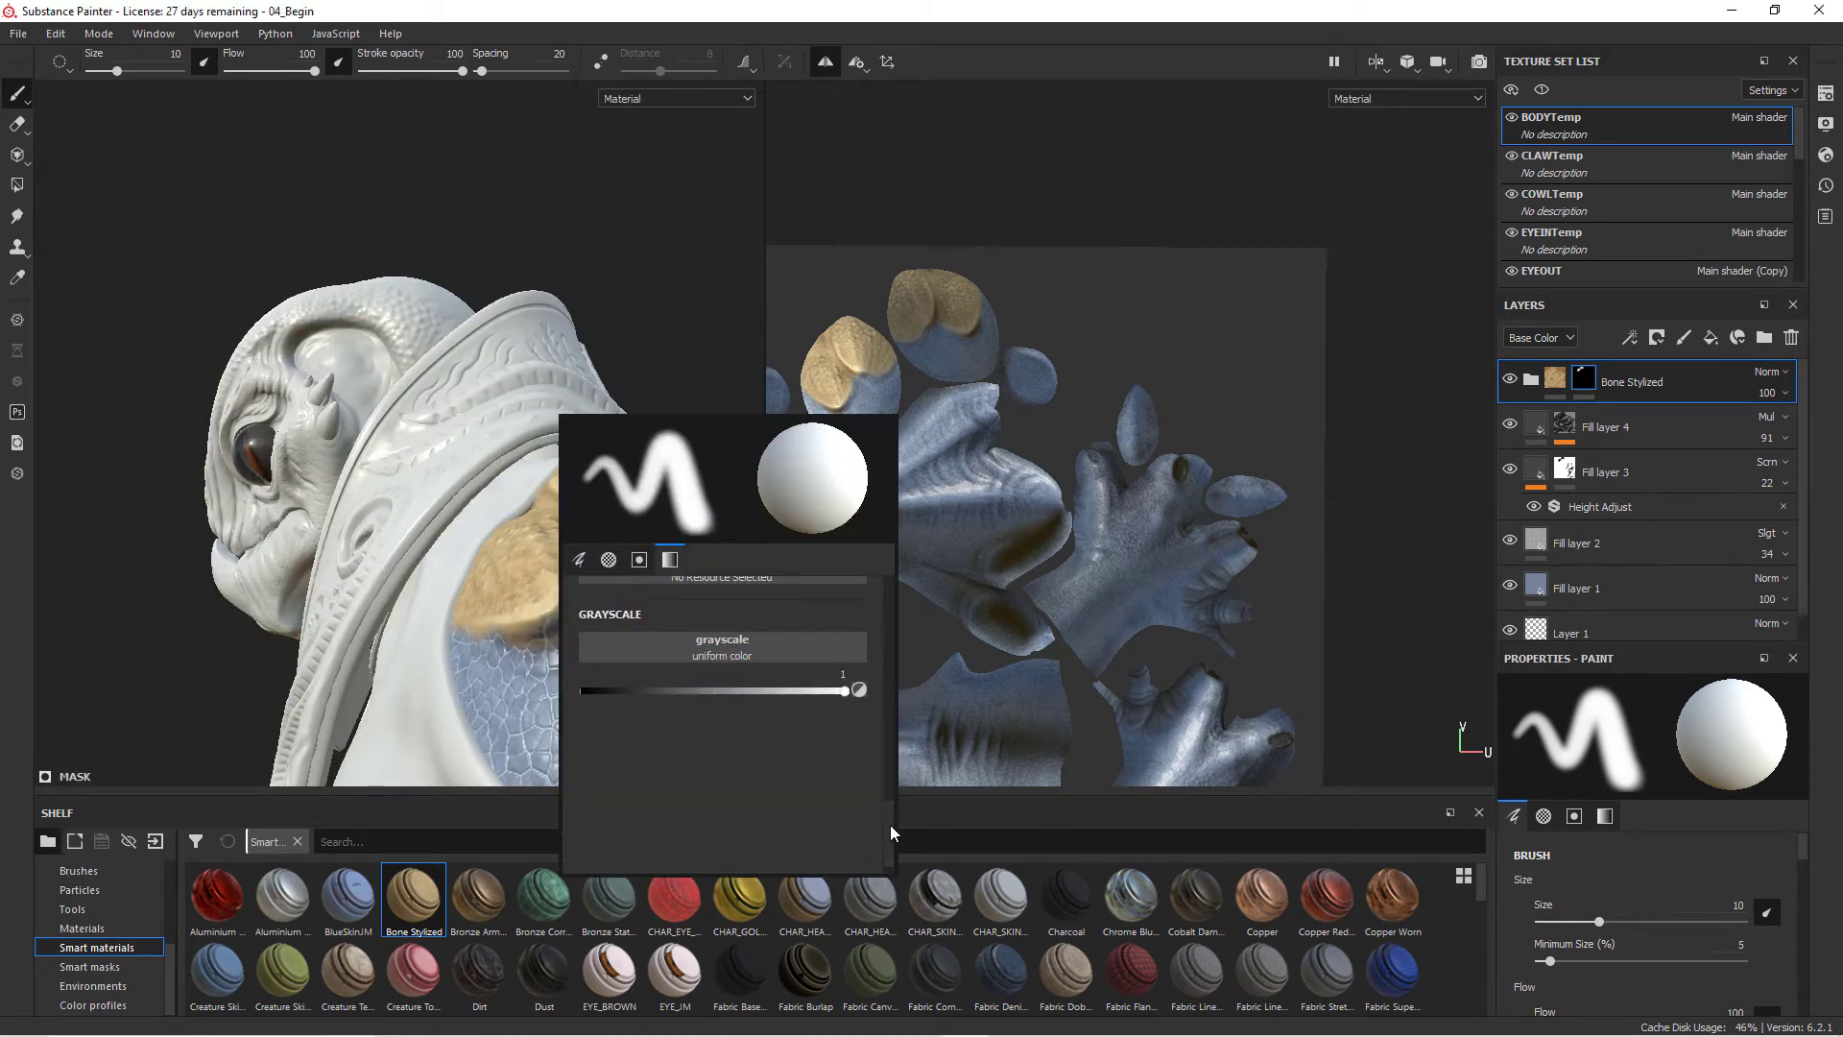
{"action": "left_click_drag", "start_coordinate": [890, 826], "coordinate": [900, 584]}
{"action": "left_click_drag", "start_coordinate": [669, 664], "coordinate": [646, 664]}
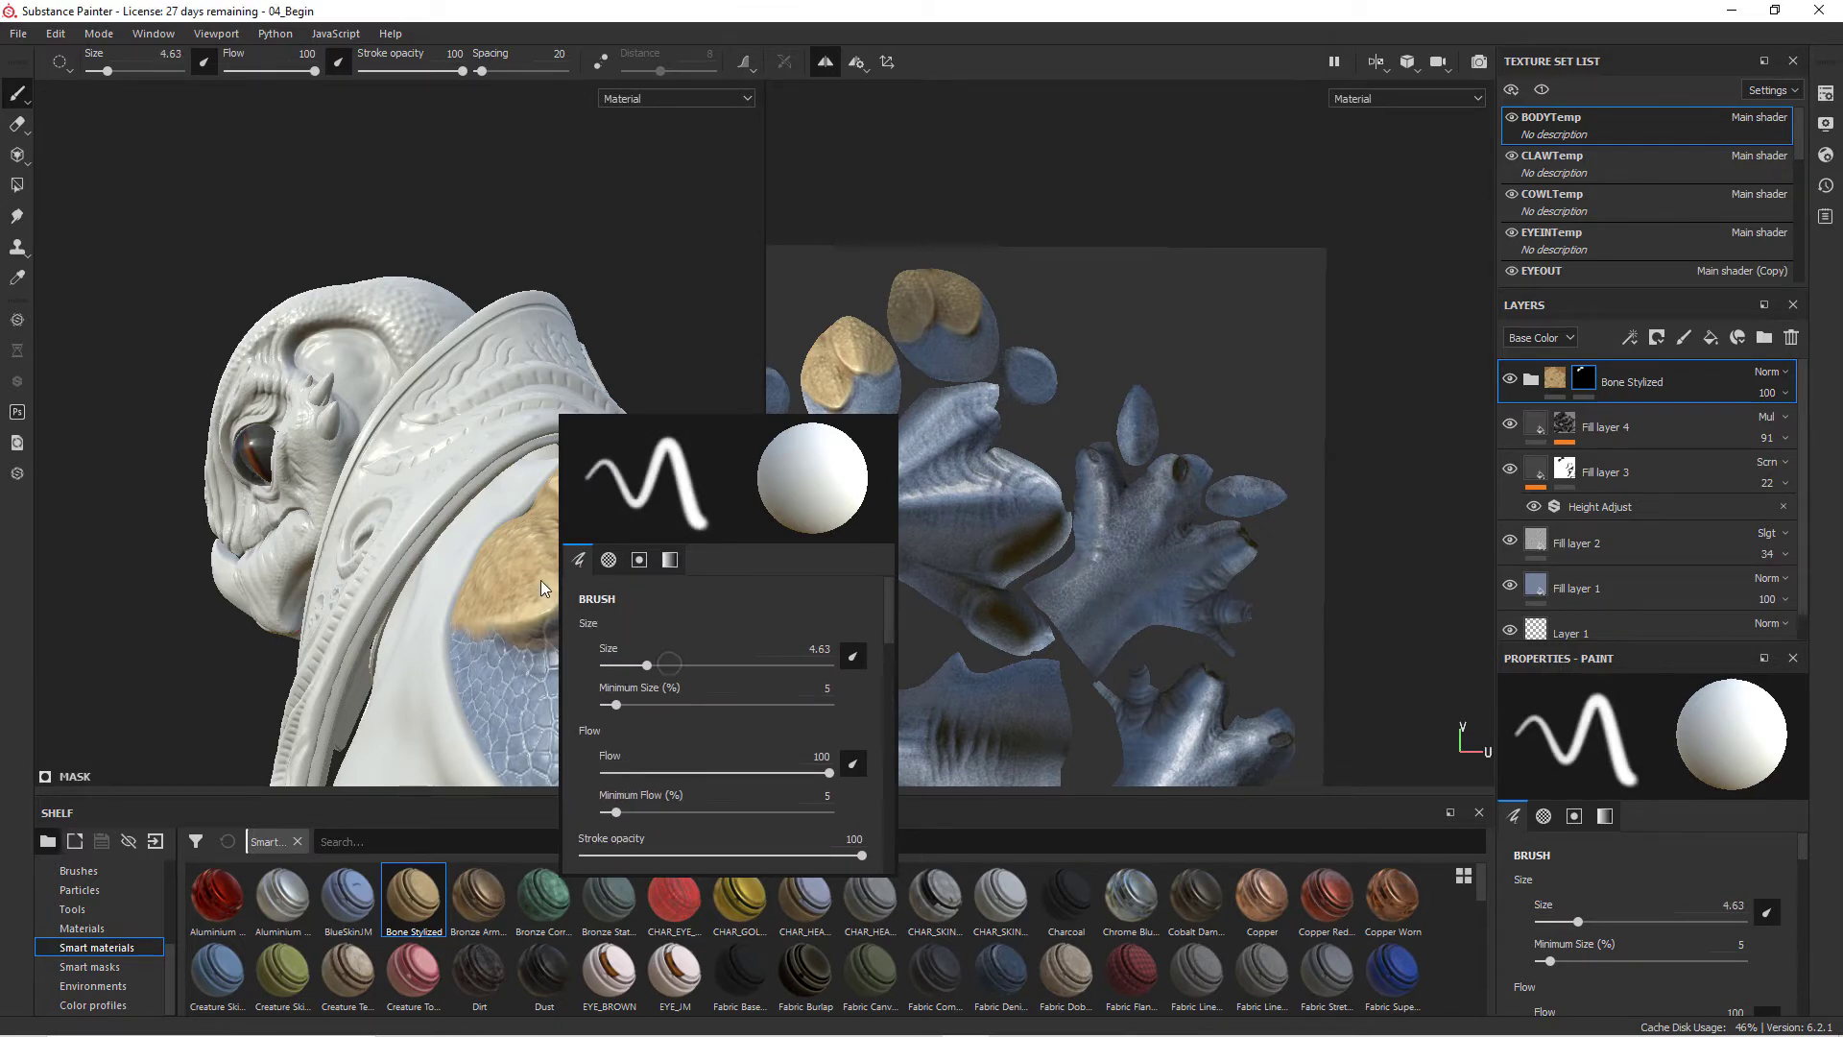
- Paint the Bone Stylized mask white over the entire oval skin openings on the creature's back
{"action": "left_click_drag", "start_coordinate": [542, 585], "coordinate": [577, 608], "text": "alt"}
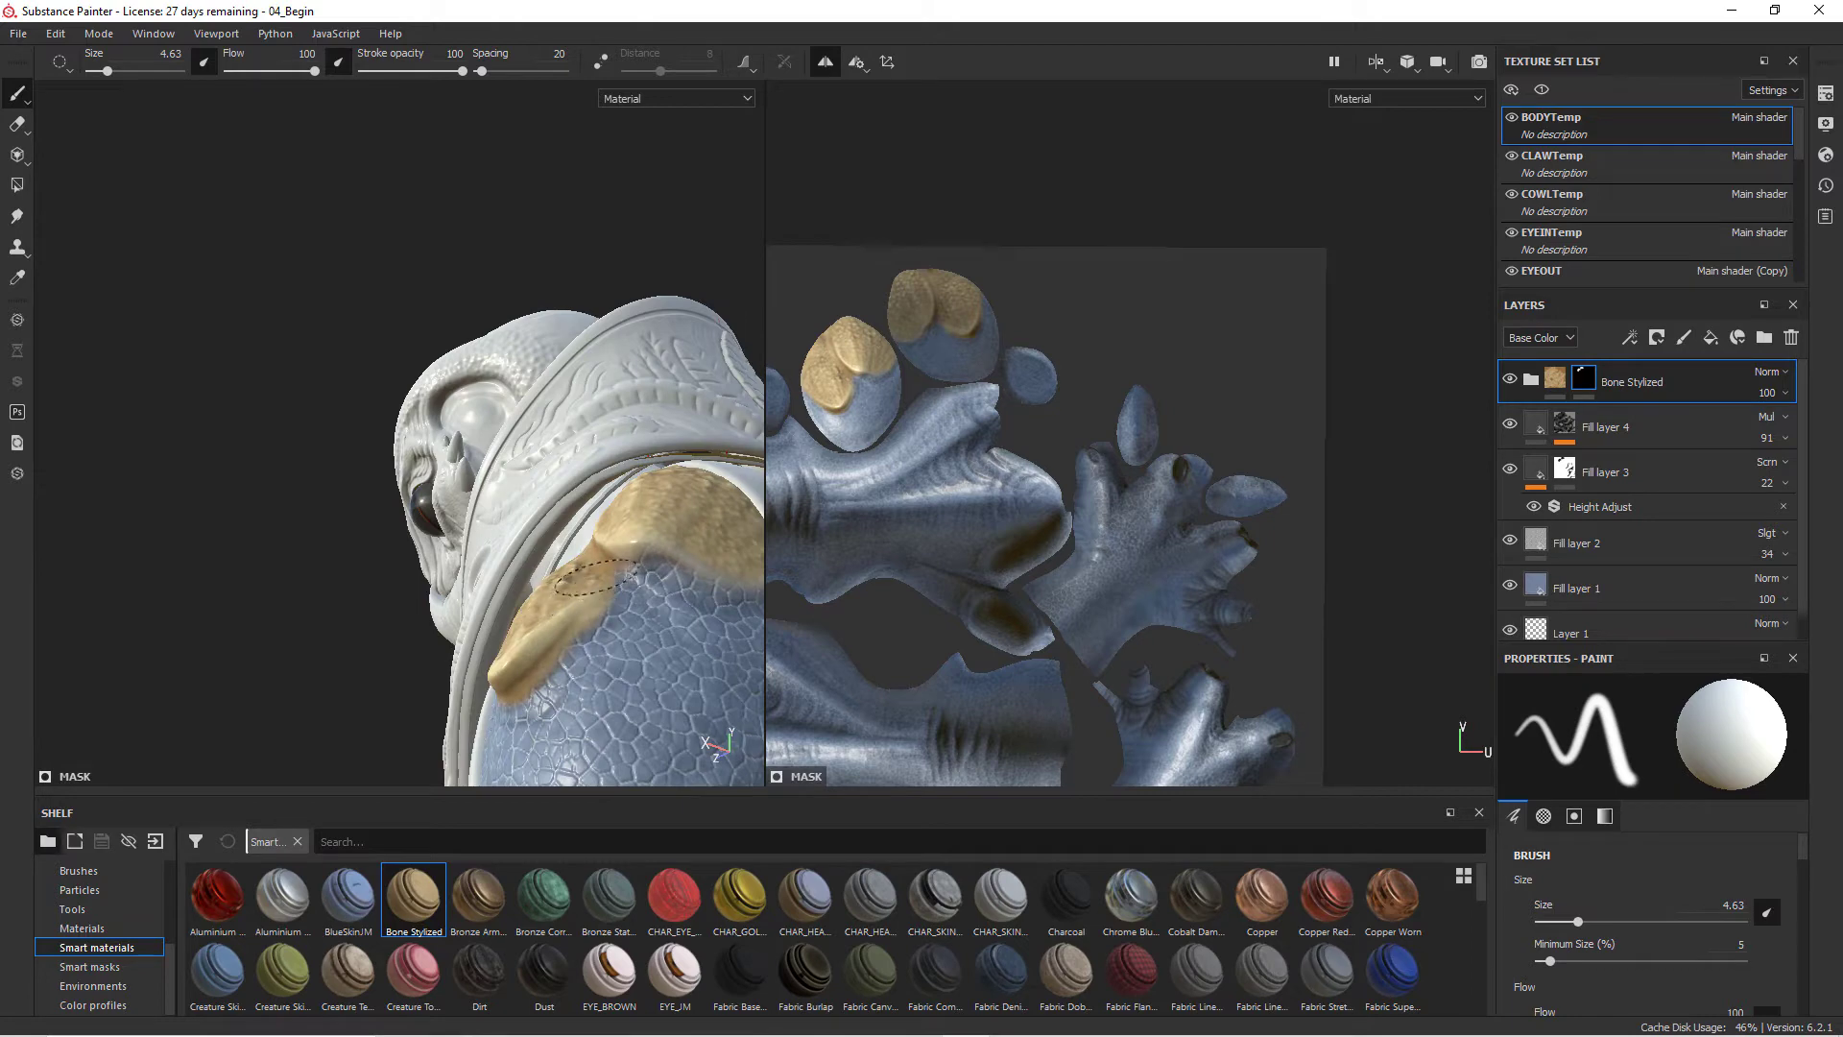
{"action": "mouse_move", "coordinate": [678, 555]}
{"action": "left_mouse_down", "text": "alt"}
{"action": "mouse_move", "coordinate": [580, 516]}
{"action": "mouse_move", "coordinate": [495, 590]}
{"action": "mouse_move", "coordinate": [725, 551]}
{"action": "mouse_move", "coordinate": [461, 567]}
{"action": "mouse_move", "coordinate": [646, 630]}
{"action": "mouse_move", "coordinate": [708, 486]}
{"action": "mouse_move", "coordinate": [384, 644]}
{"action": "mouse_move", "coordinate": [288, 573]}
{"action": "mouse_move", "coordinate": [510, 608]}
{"action": "mouse_move", "coordinate": [490, 547]}
{"action": "left_mouse_up", "text": "alt"}
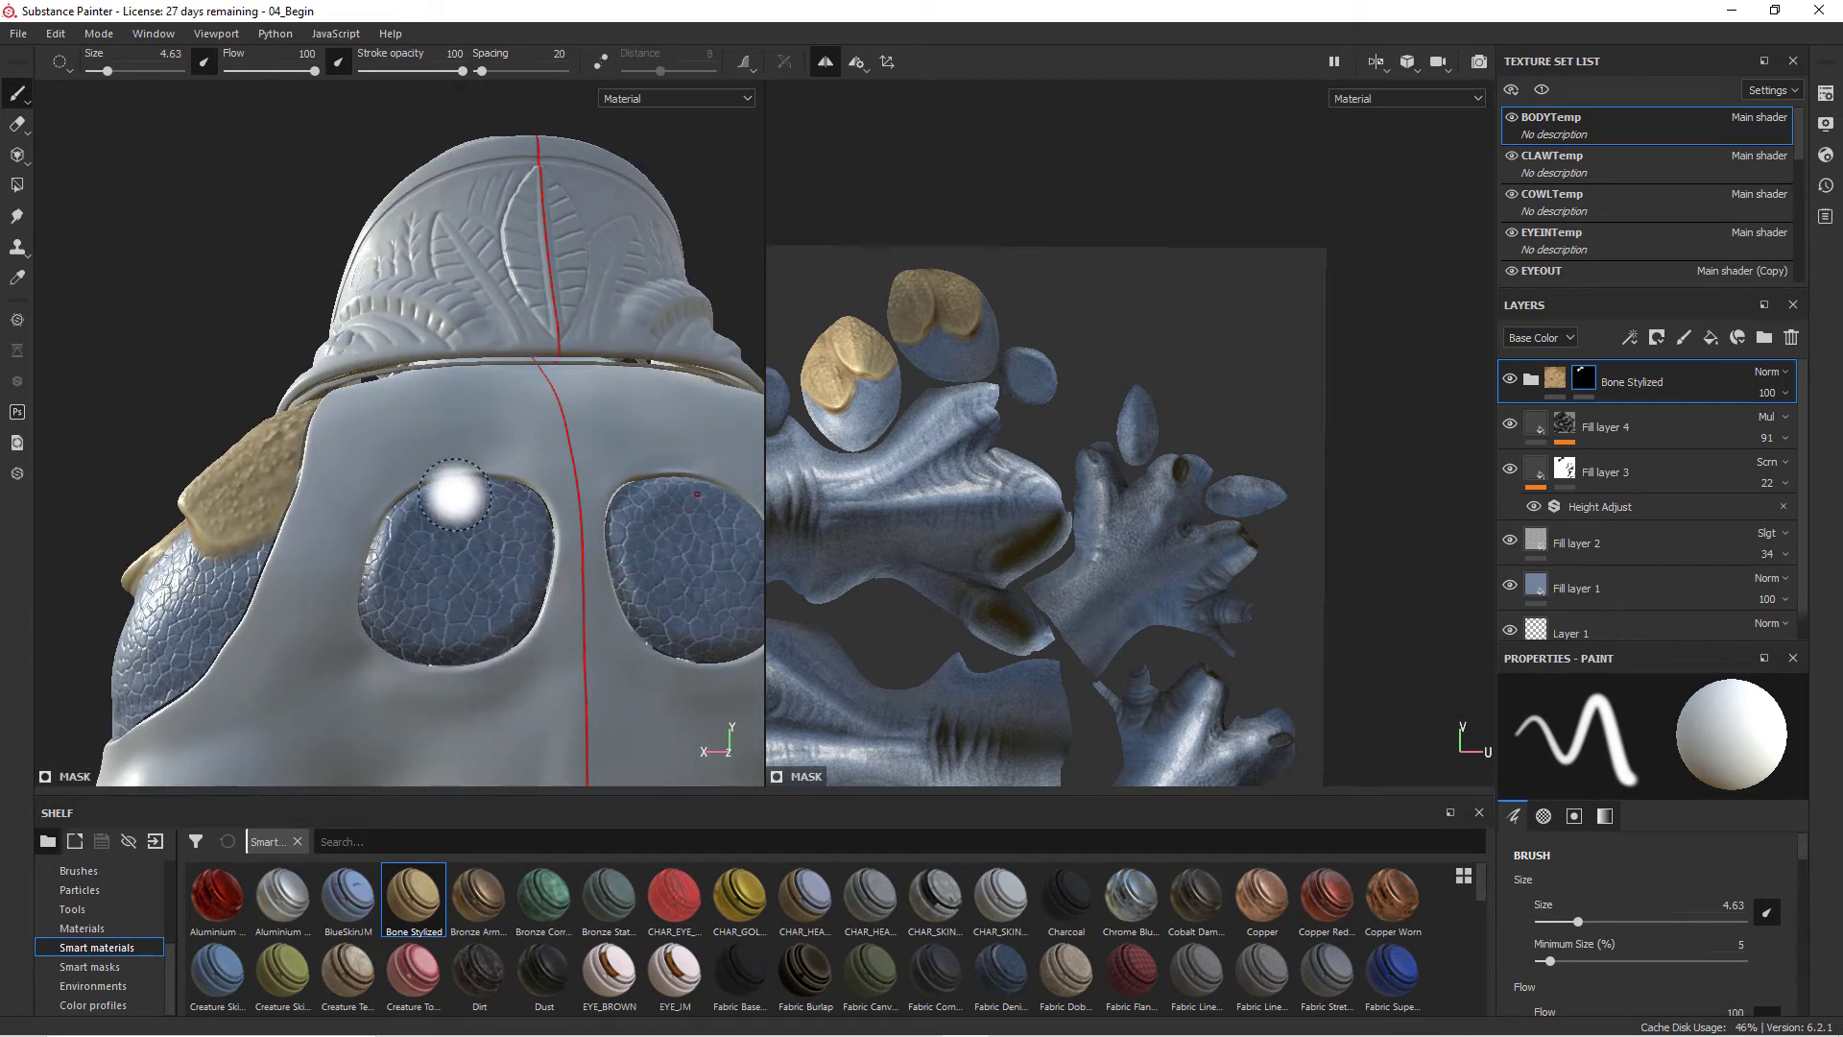
{"action": "left_click_drag", "start_coordinate": [535, 505], "coordinate": [427, 622], "text": "alt"}
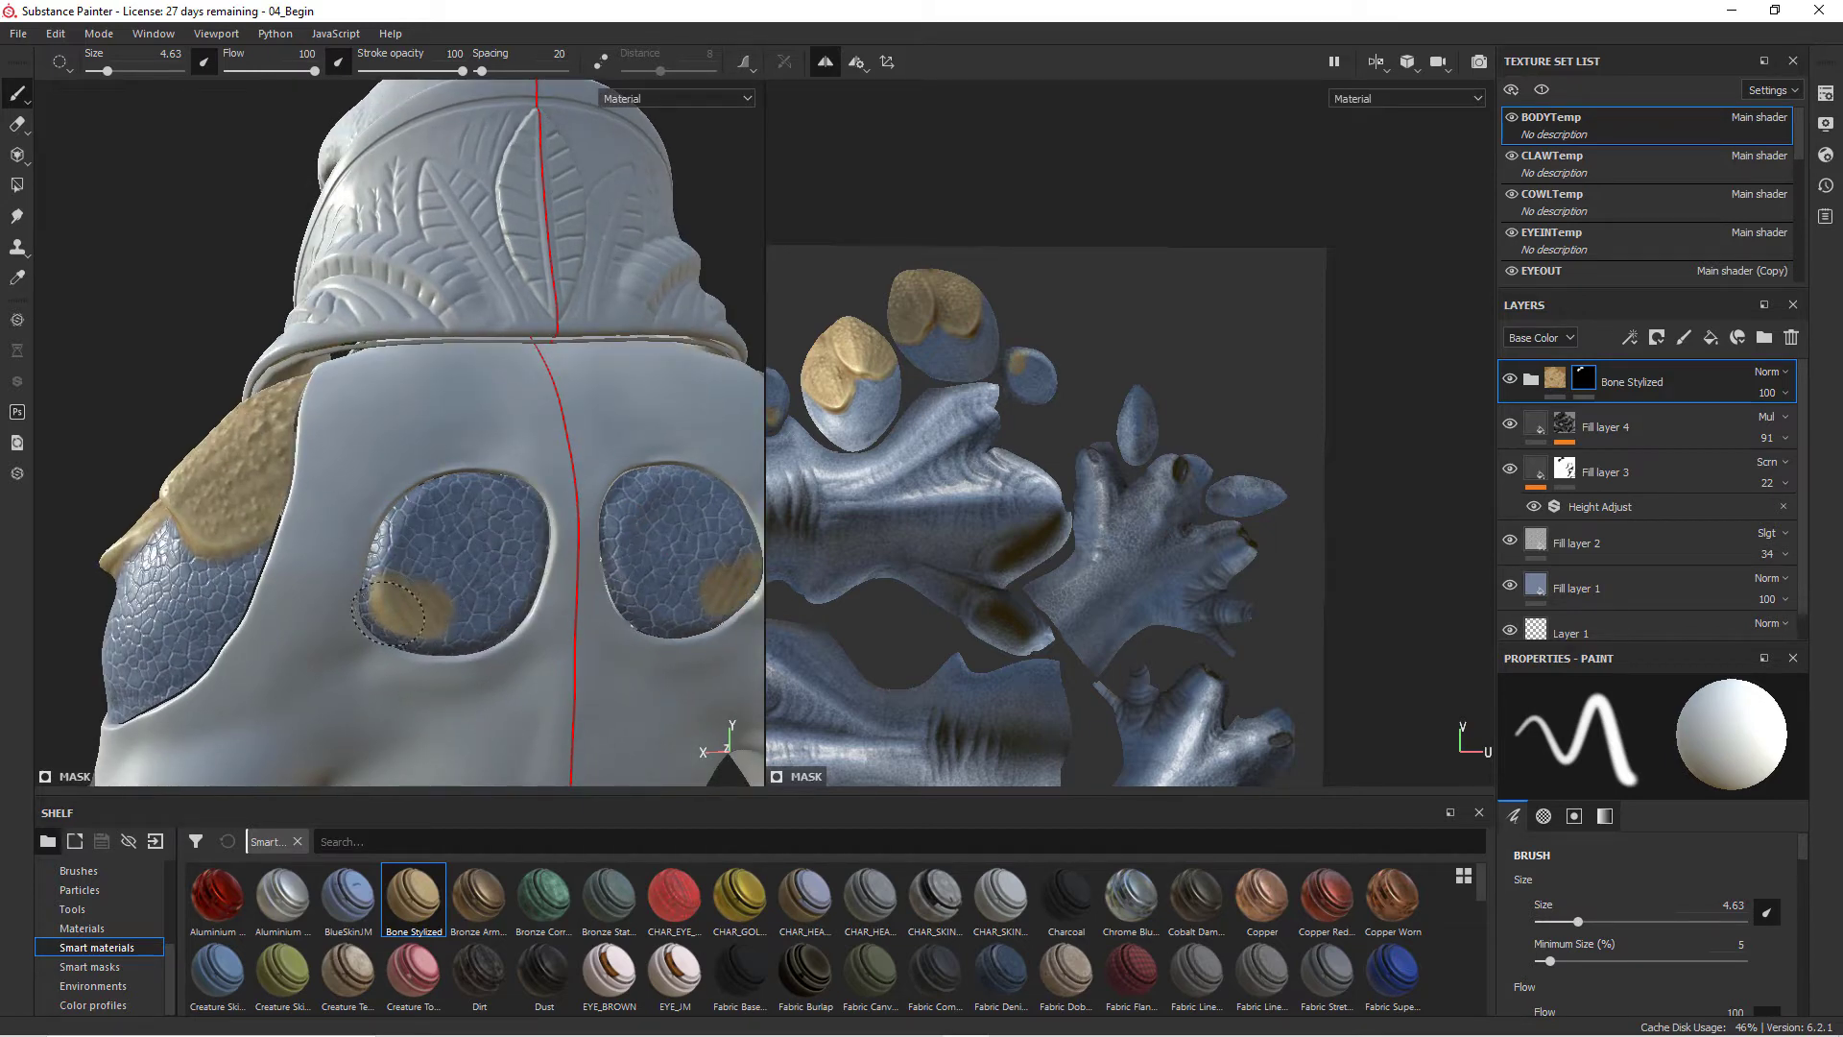
{"action": "mouse_move", "coordinate": [380, 581]}
{"action": "left_mouse_down"}
{"action": "mouse_move", "coordinate": [391, 519]}
{"action": "mouse_move", "coordinate": [451, 497]}
{"action": "left_mouse_up"}
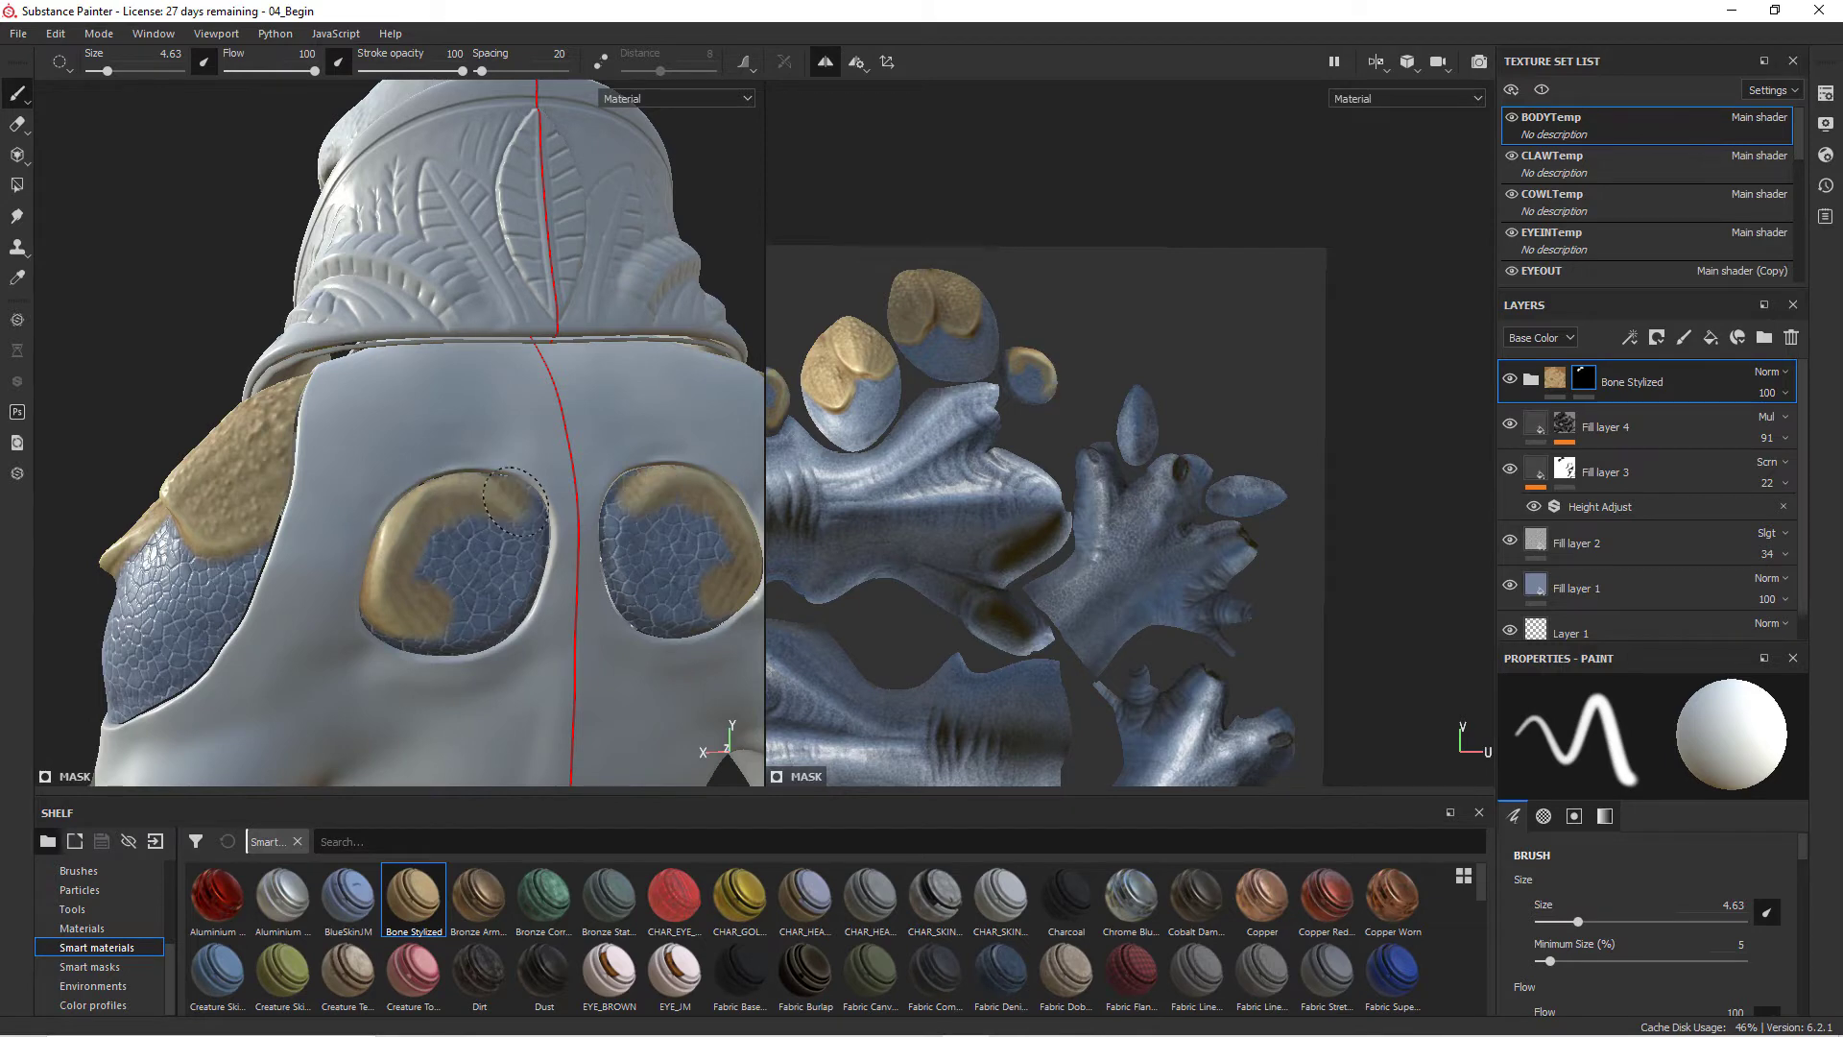
{"action": "left_click_drag", "start_coordinate": [507, 586], "coordinate": [452, 547]}
{"action": "right_click_drag", "start_coordinate": [403, 531], "coordinate": [445, 634], "text": "alt"}
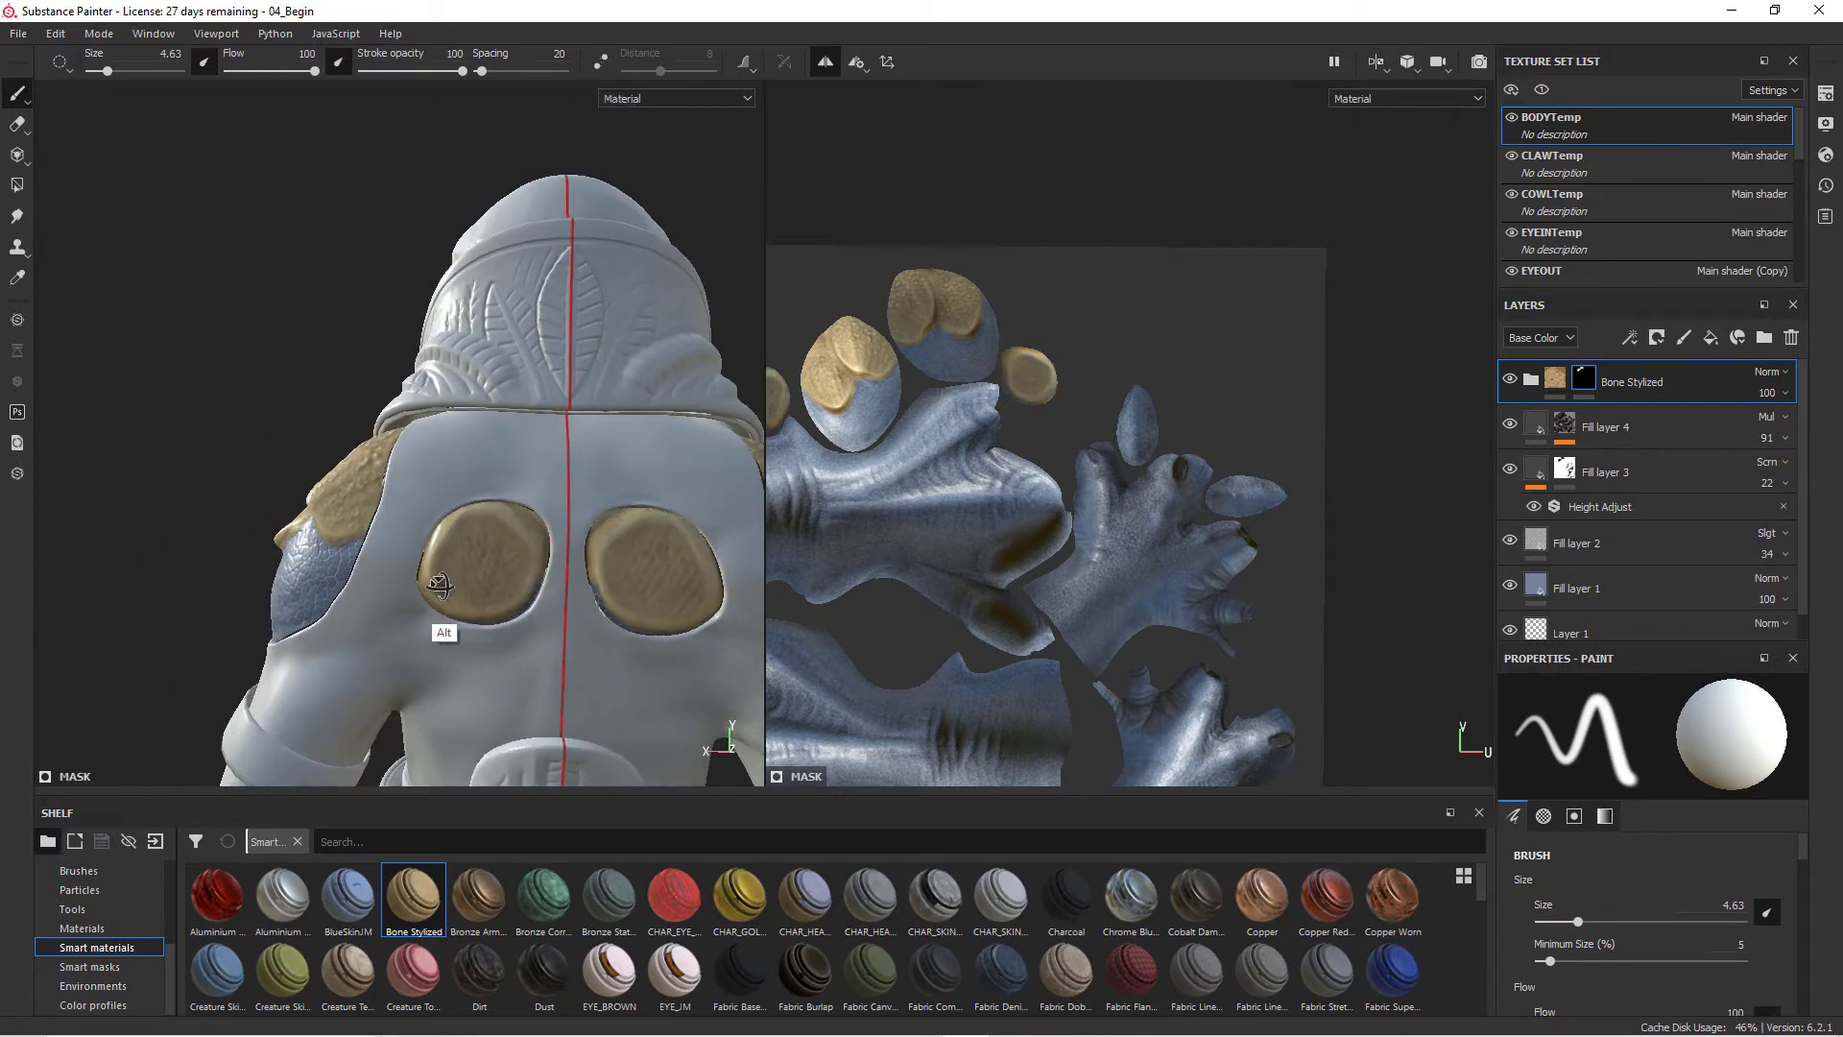
- Paint a white spot on the Bone Stylized mask over the lower part of the elbow's skin opening
{"action": "mouse_move", "coordinate": [669, 634]}
{"action": "left_mouse_down", "text": "alt"}
{"action": "mouse_move", "coordinate": [678, 589]}
{"action": "mouse_move", "coordinate": [663, 576]}
{"action": "mouse_move", "coordinate": [682, 567]}
{"action": "left_mouse_up", "text": "alt"}
{"action": "right_click_drag", "start_coordinate": [682, 567], "coordinate": [538, 610], "text": "alt"}
{"action": "middle_click_drag", "start_coordinate": [539, 611], "coordinate": [567, 317], "text": "alt"}
{"action": "left_click_drag", "start_coordinate": [566, 317], "coordinate": [564, 497], "text": "alt"}
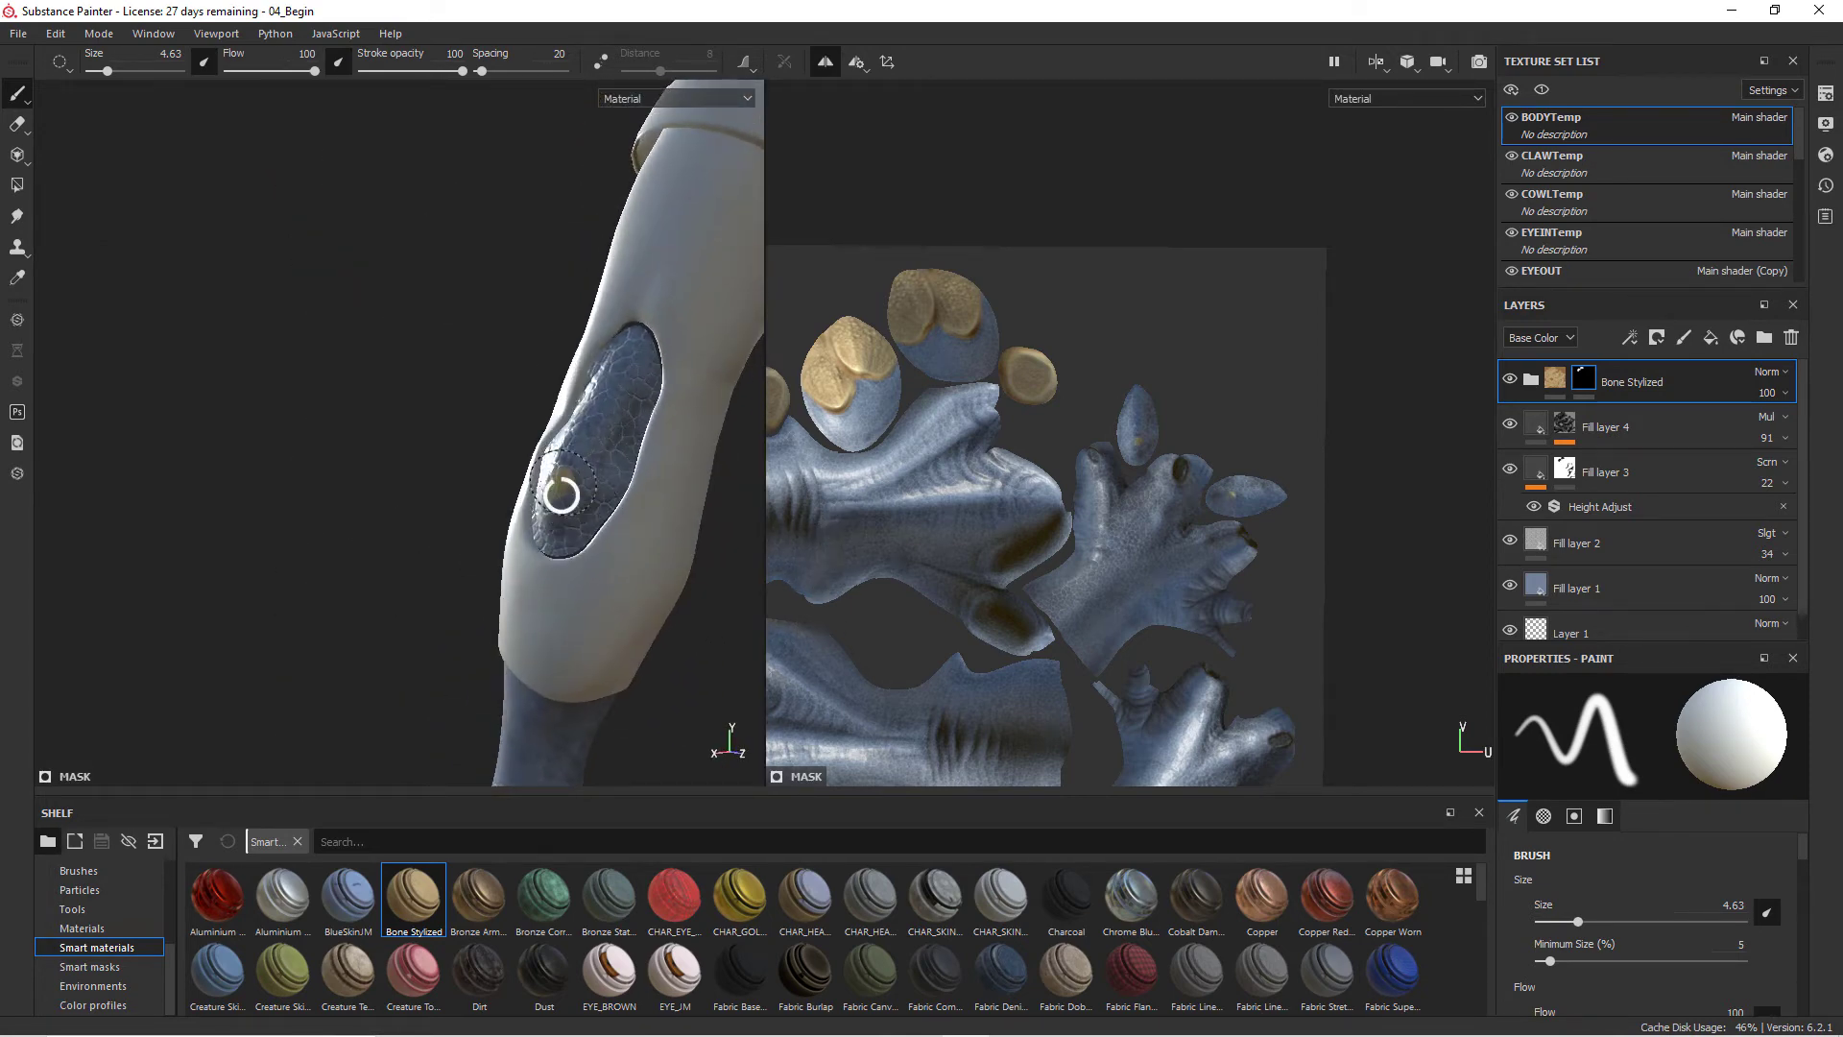
{"action": "mouse_move", "coordinate": [562, 494]}
{"action": "left_mouse_down", "text": "alt"}
{"action": "mouse_move", "coordinate": [600, 480]}
{"action": "mouse_move", "coordinate": [554, 480]}
{"action": "left_mouse_up", "text": "alt"}
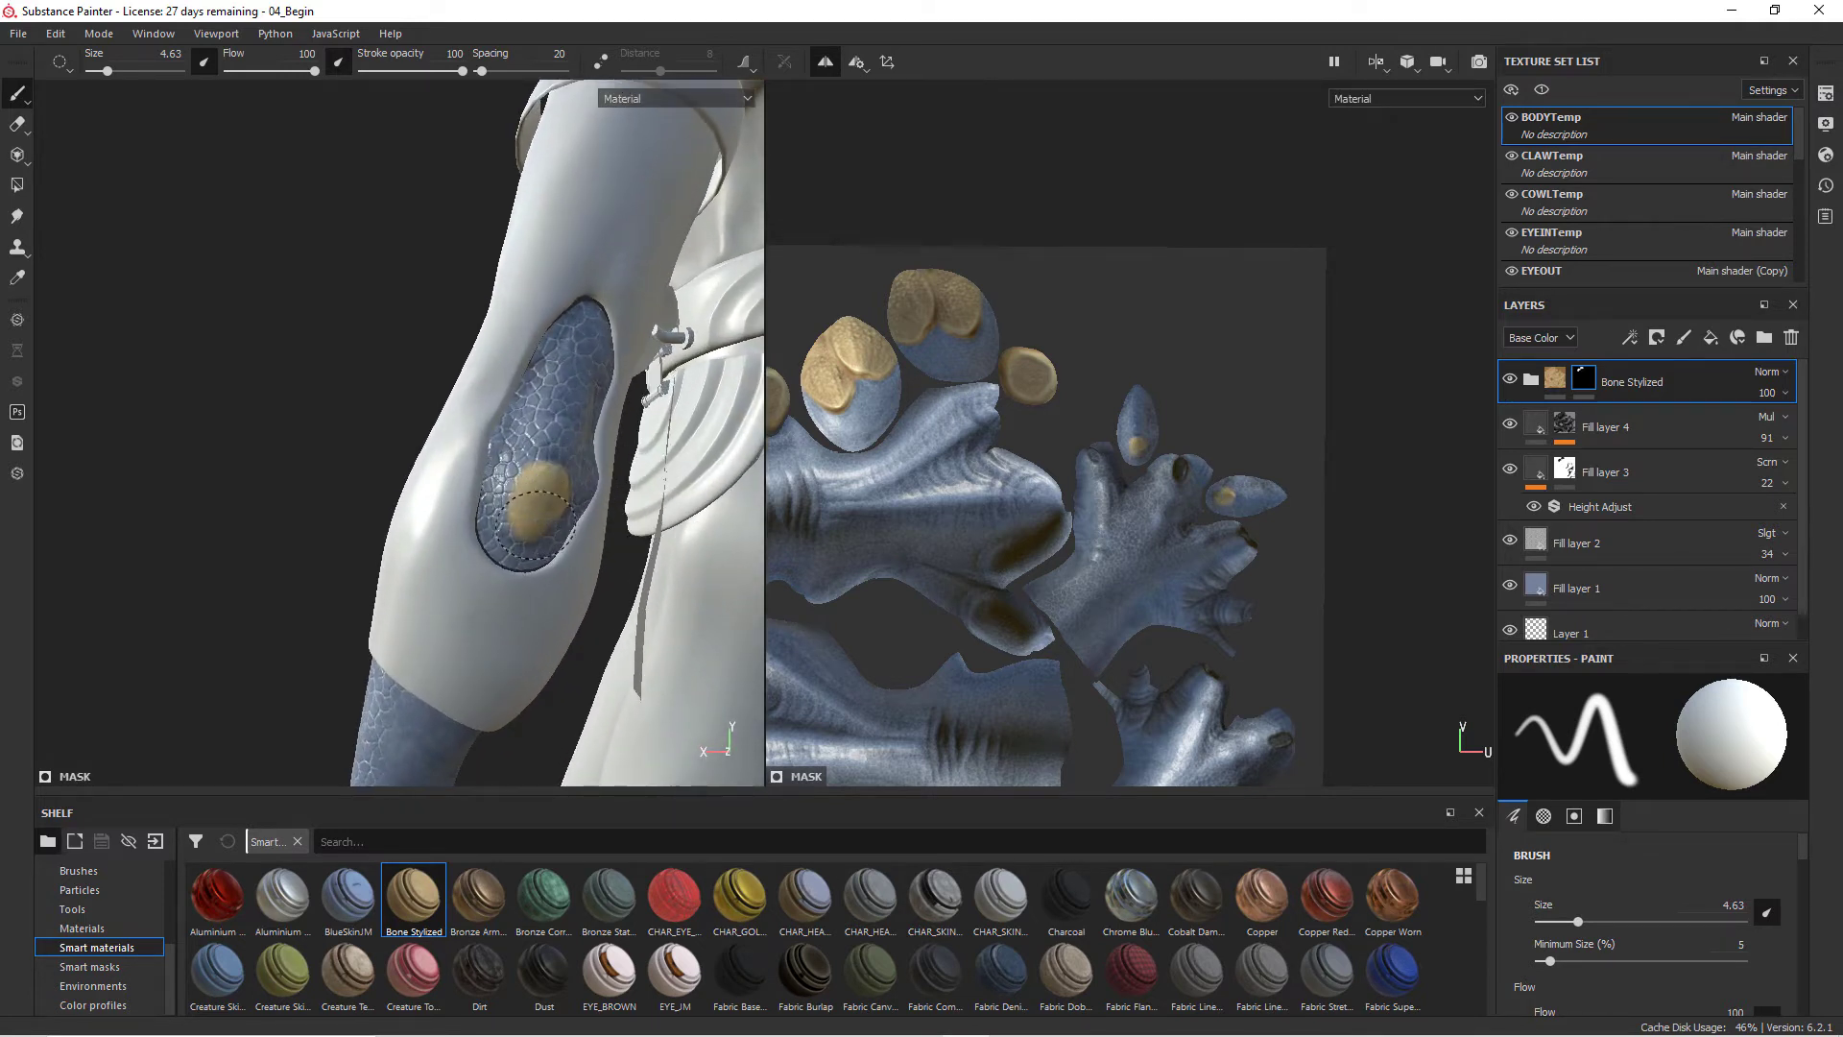
- Examine the painted bone areas around the arm, back and shoulder from several angles
{"action": "left_click_drag", "start_coordinate": [534, 487], "coordinate": [649, 491], "text": "alt"}
{"action": "middle_click_drag", "start_coordinate": [650, 491], "coordinate": [518, 539], "text": "alt"}
{"action": "right_click_drag", "start_coordinate": [518, 539], "coordinate": [832, 542], "text": "alt"}
{"action": "left_click_drag", "start_coordinate": [558, 527], "coordinate": [714, 518], "text": "alt"}
{"action": "right_click_drag", "start_coordinate": [715, 519], "coordinate": [538, 514], "text": "alt"}
{"action": "middle_click_drag", "start_coordinate": [624, 491], "coordinate": [802, 499], "text": "alt"}
{"action": "left_click_drag", "start_coordinate": [604, 528], "coordinate": [542, 558], "text": "alt"}
{"action": "right_click_drag", "start_coordinate": [543, 559], "coordinate": [658, 465], "text": "alt"}
{"action": "left_click_drag", "start_coordinate": [538, 601], "coordinate": [624, 573], "text": "alt"}
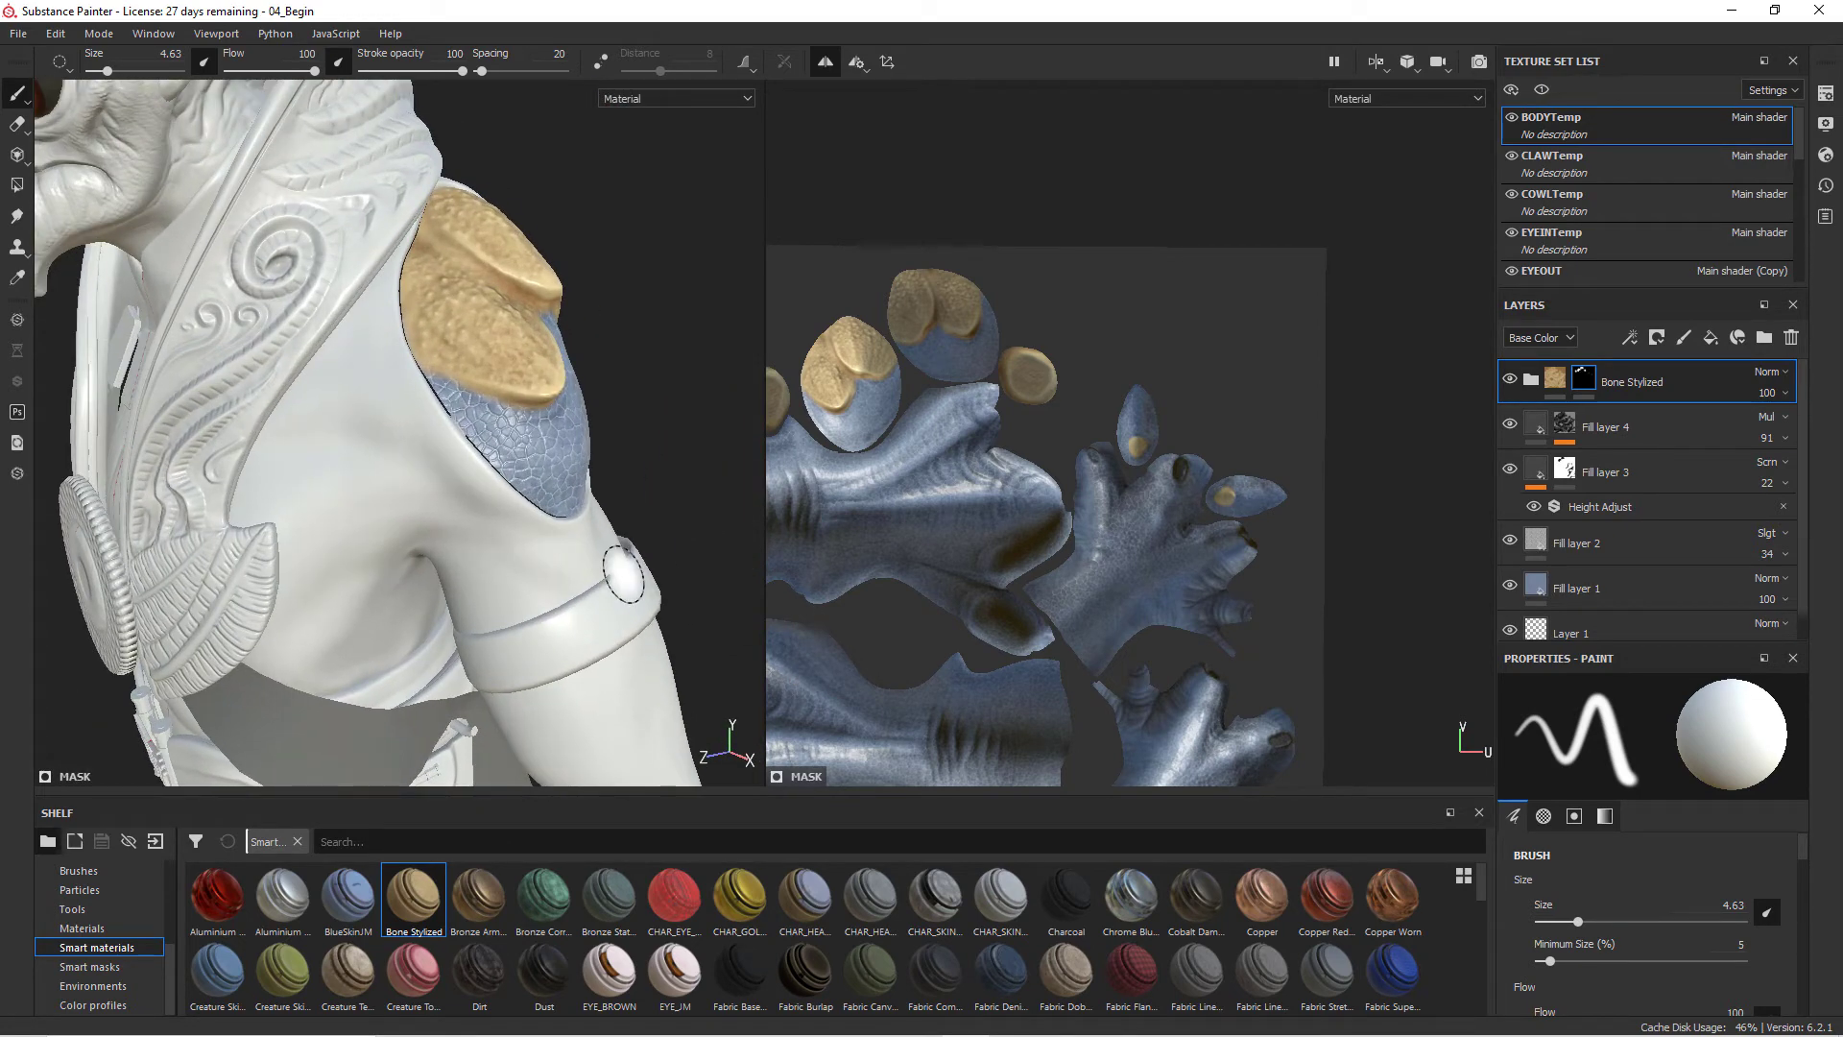
- Switch to the Dirt 1 brush and set its size to 3.01
{"action": "left_click", "coordinate": [114, 872]}
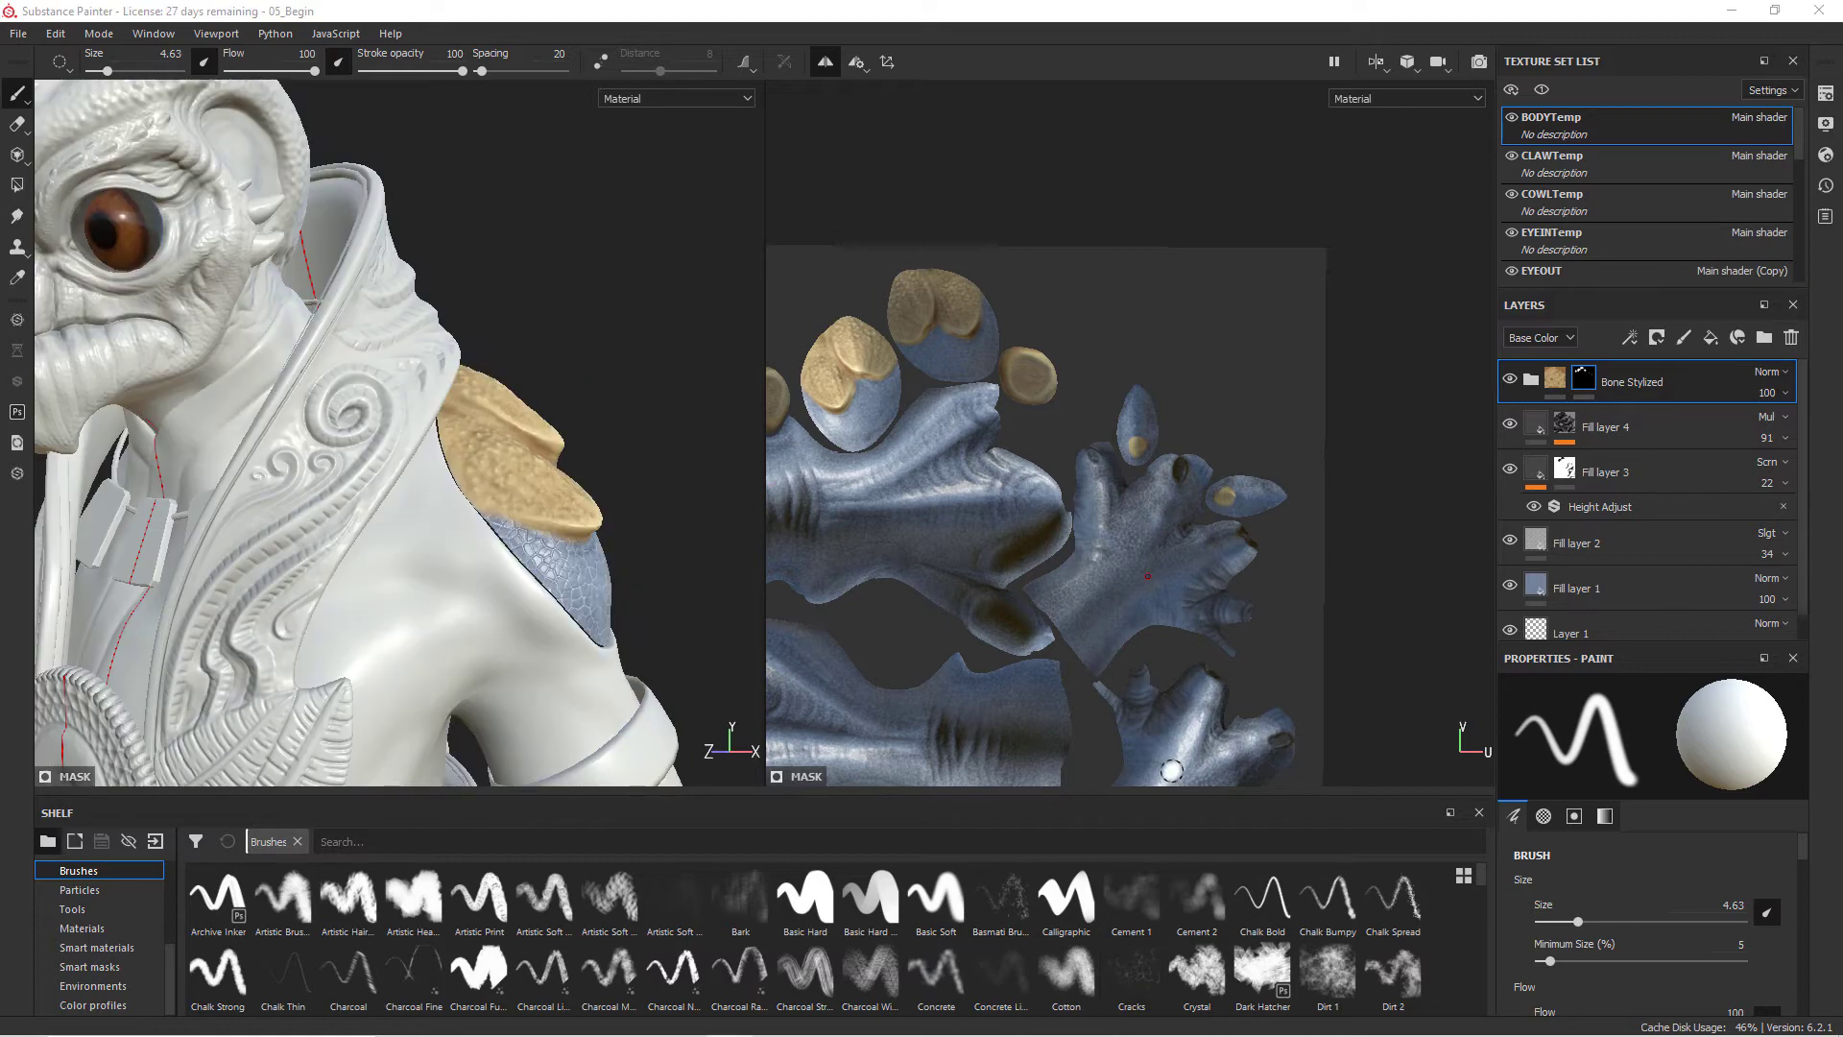
{"action": "left_click", "coordinate": [1332, 976]}
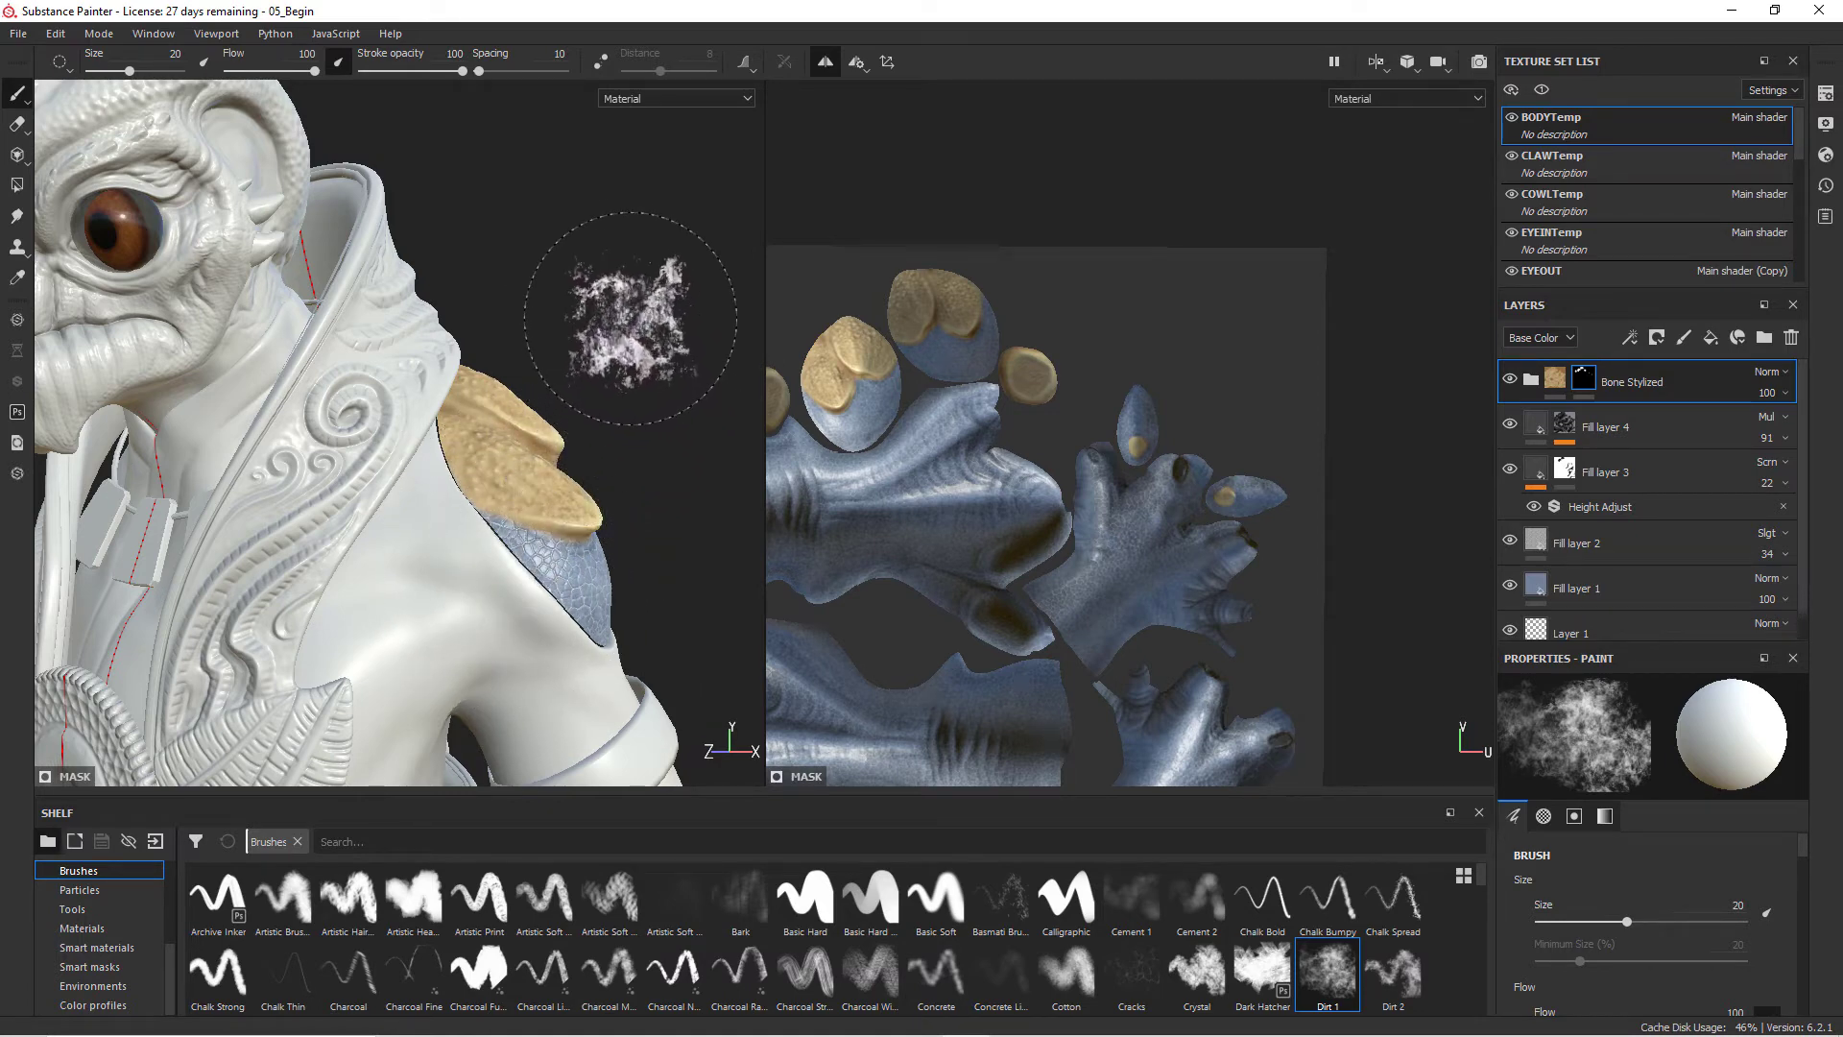
{"action": "left_click_drag", "start_coordinate": [658, 402], "coordinate": [604, 559], "text": "alt"}
{"action": "right_click_drag", "start_coordinate": [605, 560], "coordinate": [816, 608], "text": "alt"}
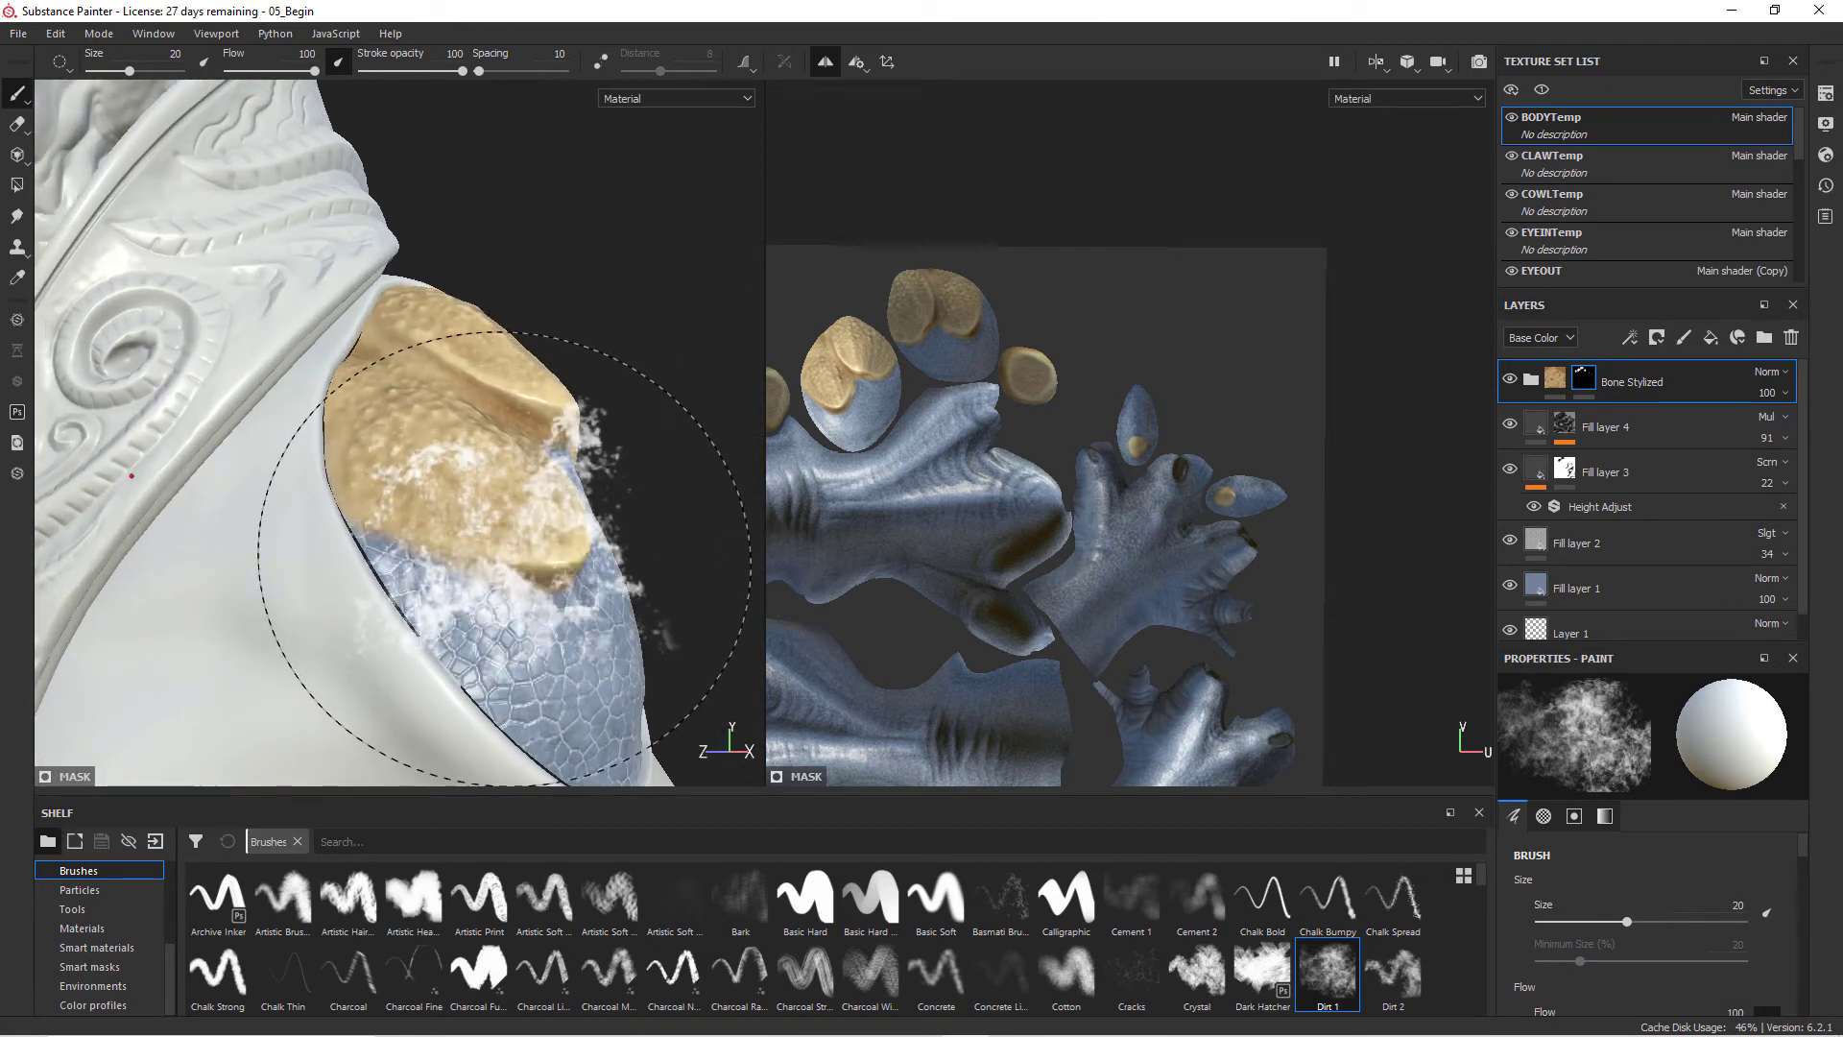
{"action": "right_click", "coordinate": [542, 532]}
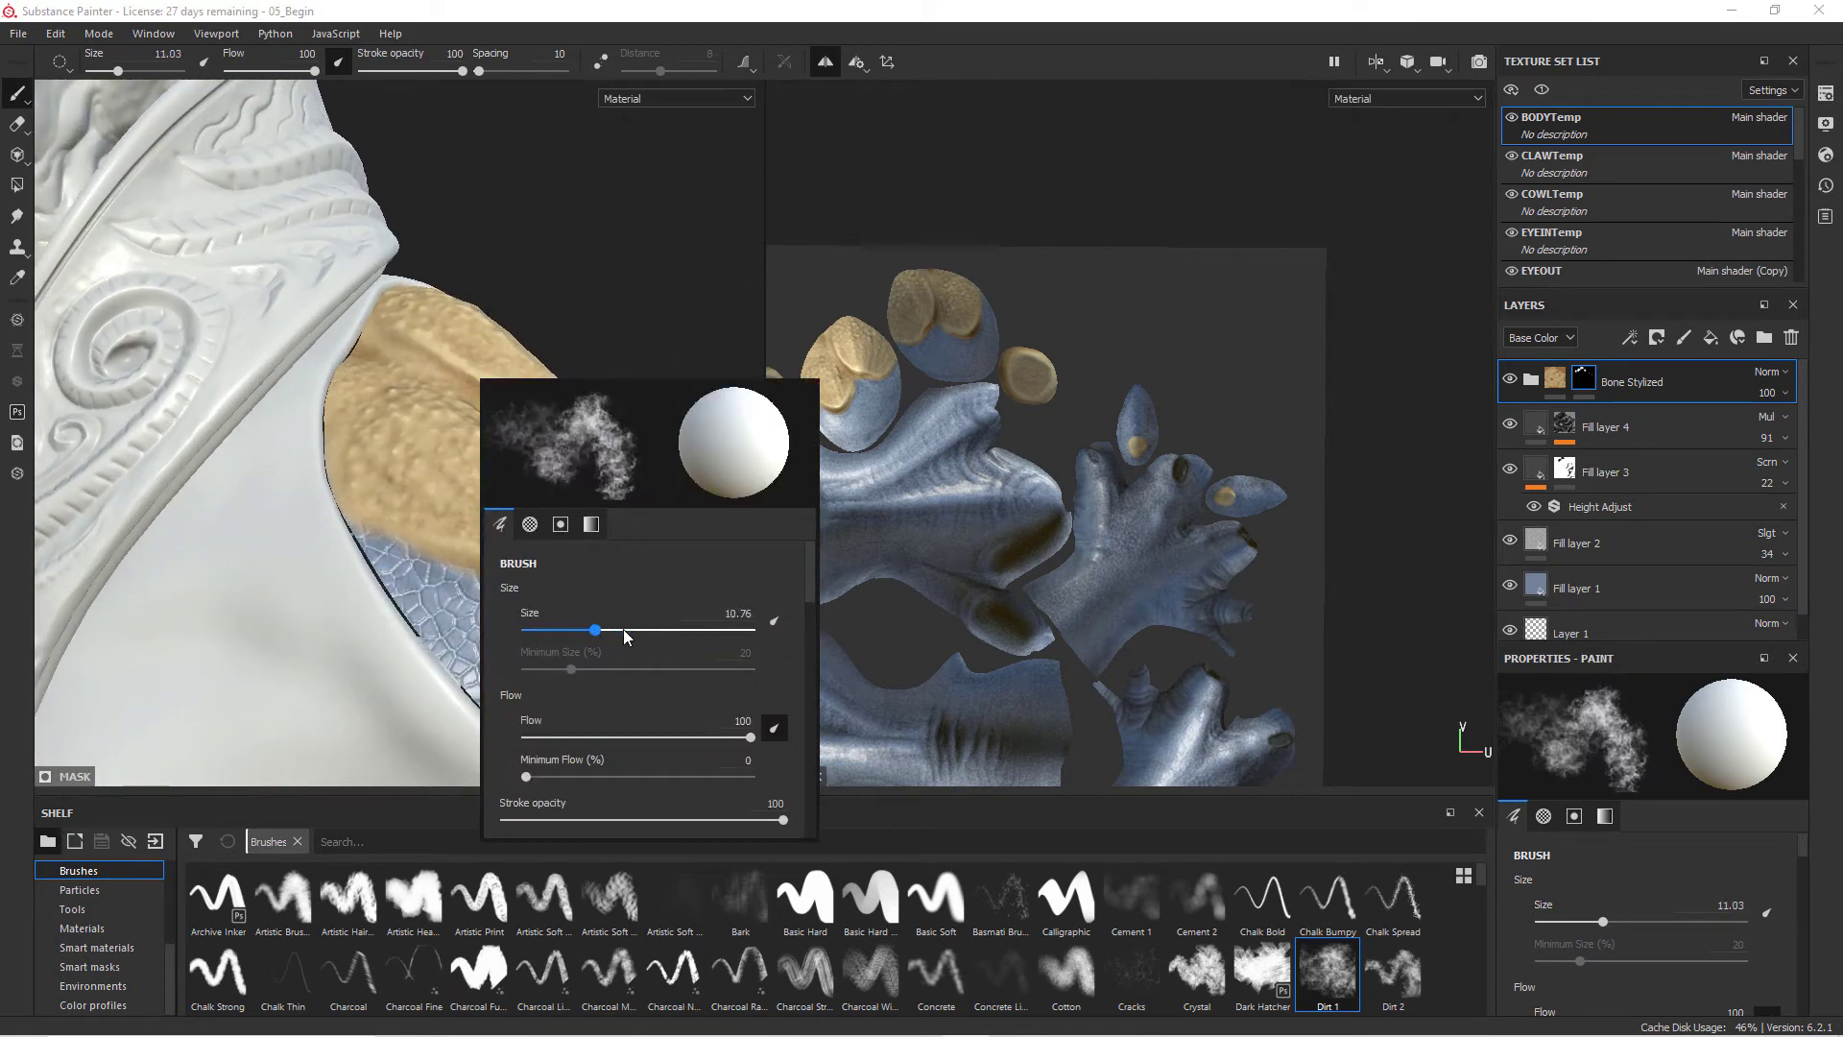
{"action": "left_click_drag", "start_coordinate": [623, 633], "coordinate": [579, 630]}
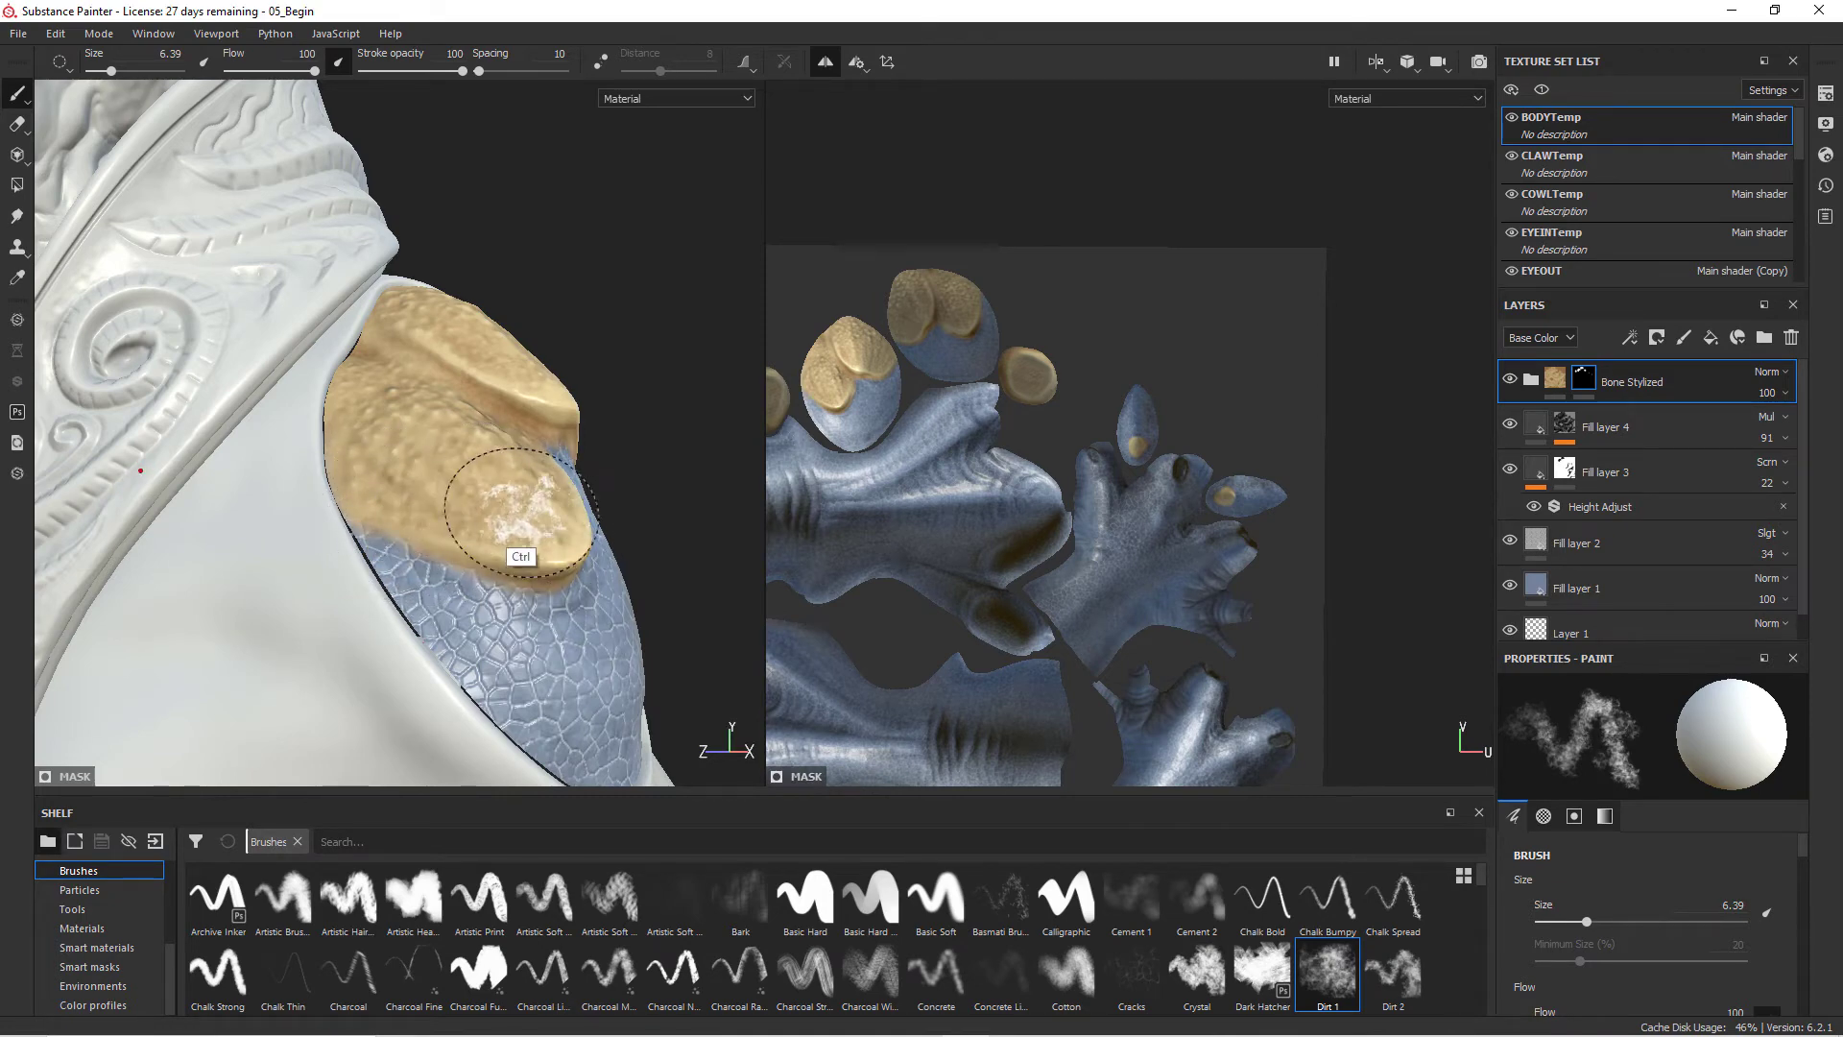
{"action": "right_click", "coordinate": [492, 526]}
{"action": "left_click_drag", "start_coordinate": [577, 645], "coordinate": [561, 645]}
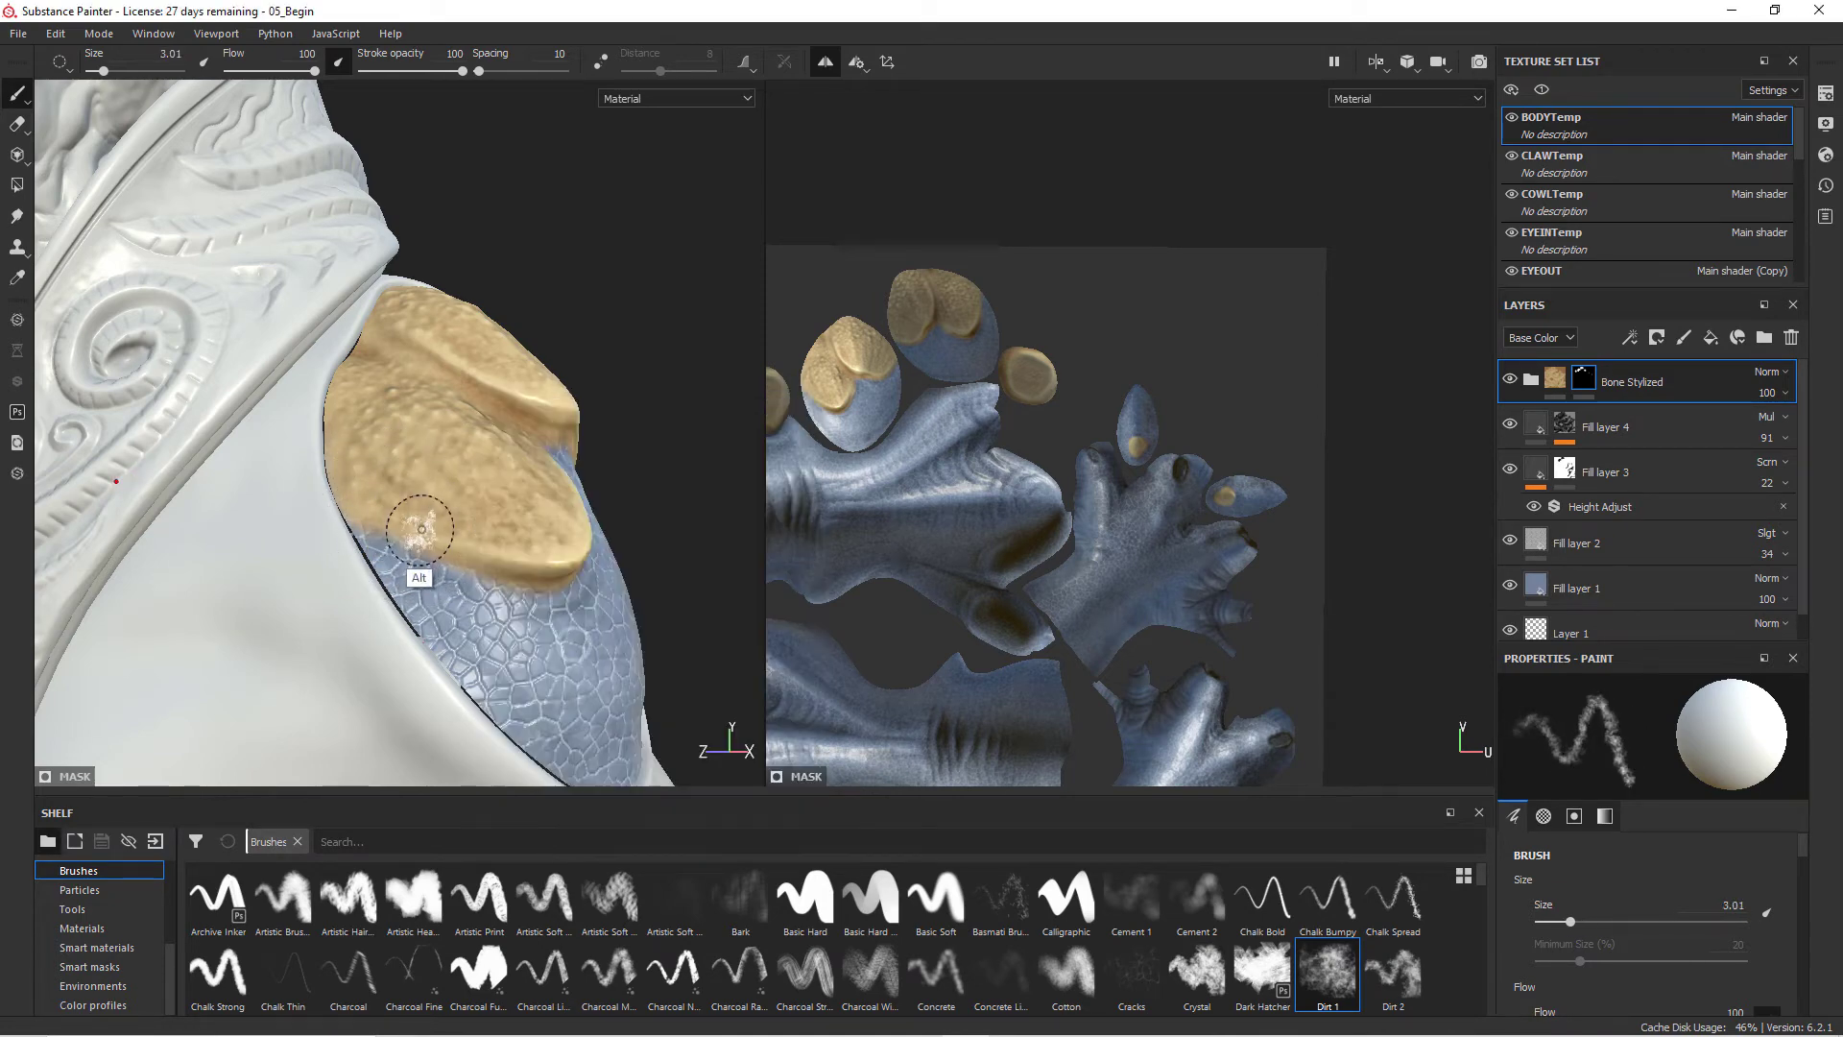
- Break up the lower bone edges of both shoulder lobes by painting white dirt strokes on the Bone Stylized mask
{"action": "mouse_move", "coordinate": [418, 539]}
{"action": "left_mouse_down", "text": "alt"}
{"action": "mouse_move", "coordinate": [407, 506]}
{"action": "mouse_move", "coordinate": [437, 511]}
{"action": "left_mouse_up", "text": "alt"}
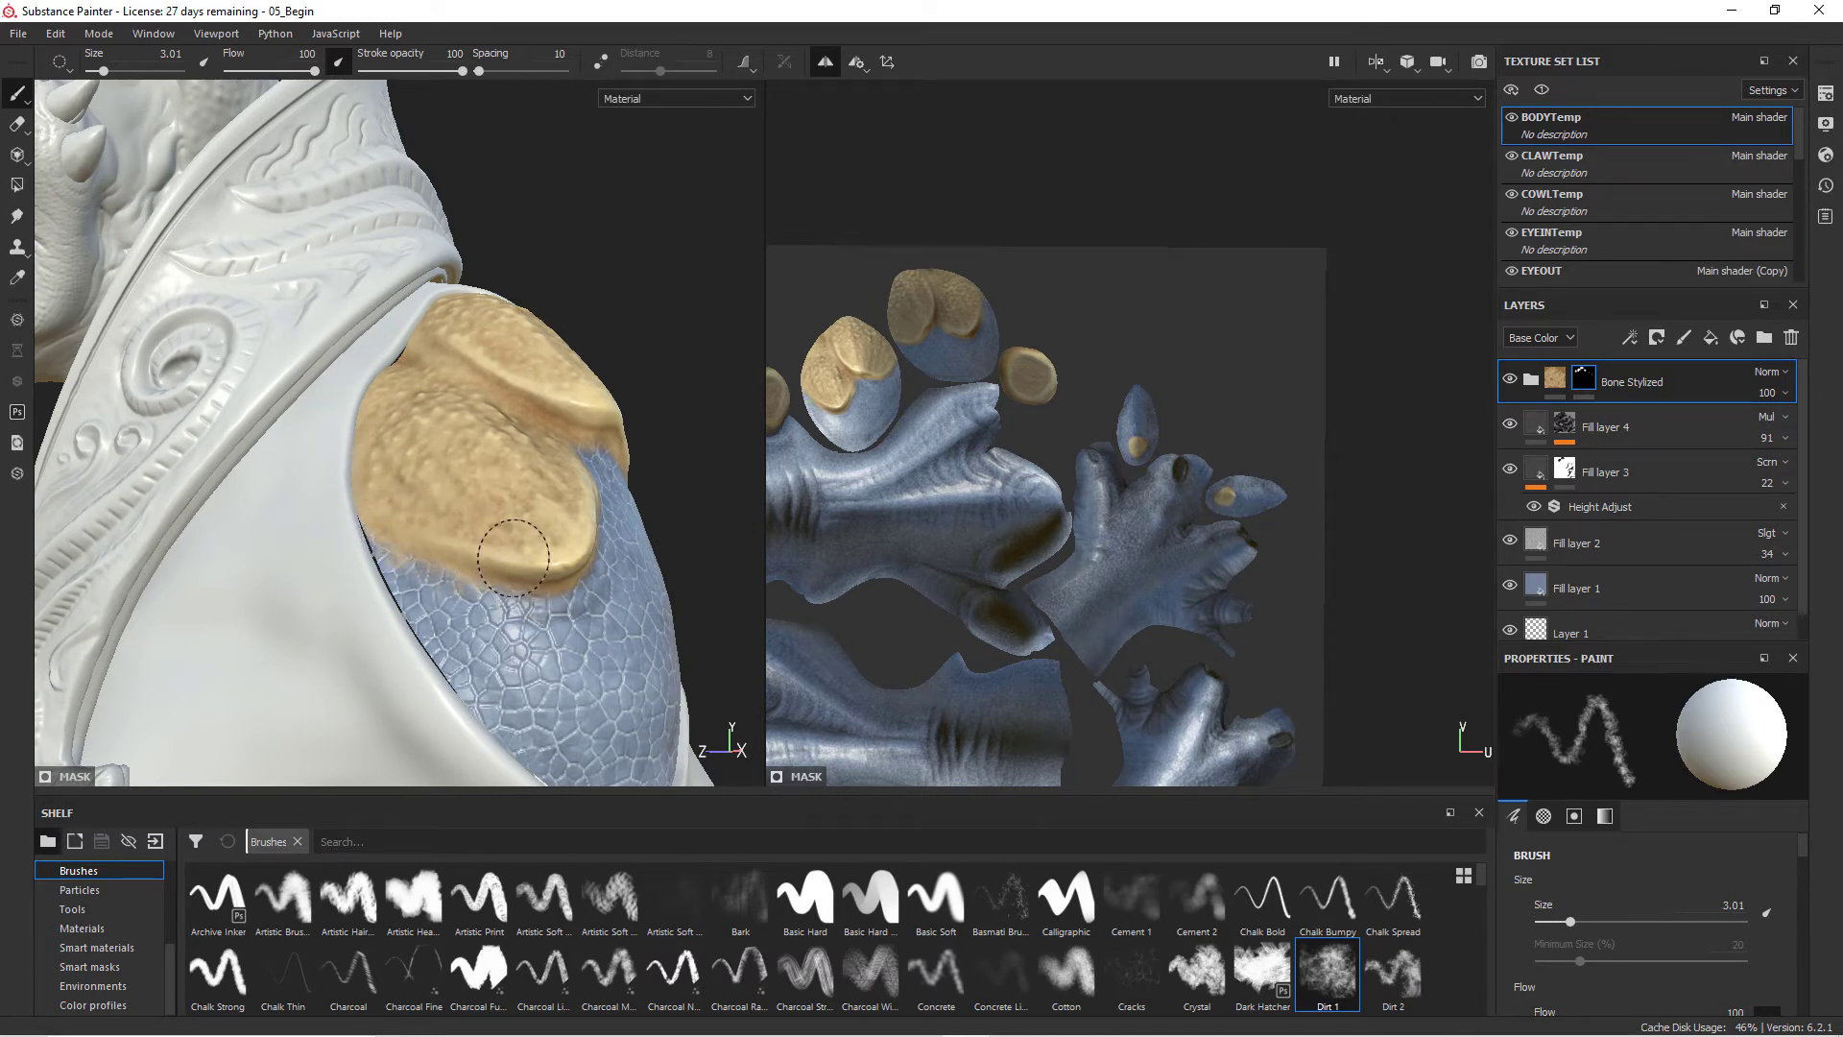
{"action": "left_click_drag", "start_coordinate": [608, 519], "coordinate": [593, 566], "text": "alt"}
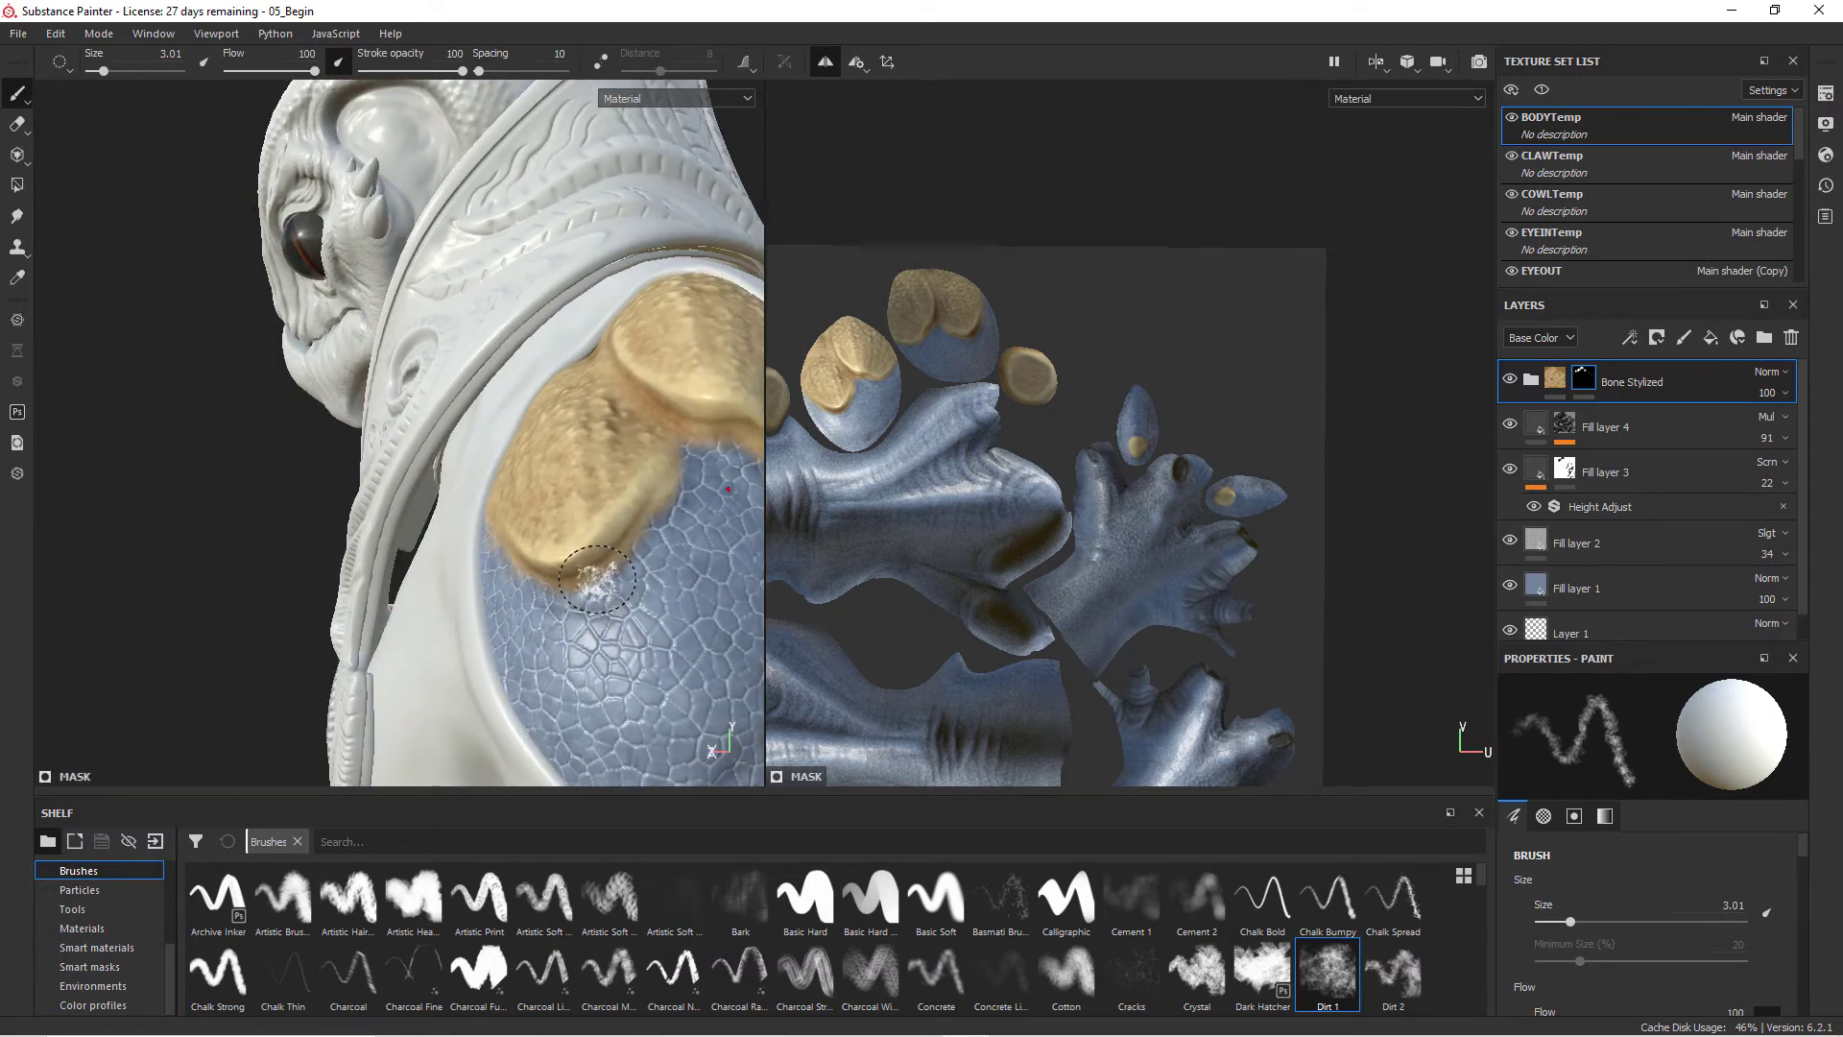
{"action": "left_click_drag", "start_coordinate": [600, 574], "coordinate": [613, 557], "text": "alt"}
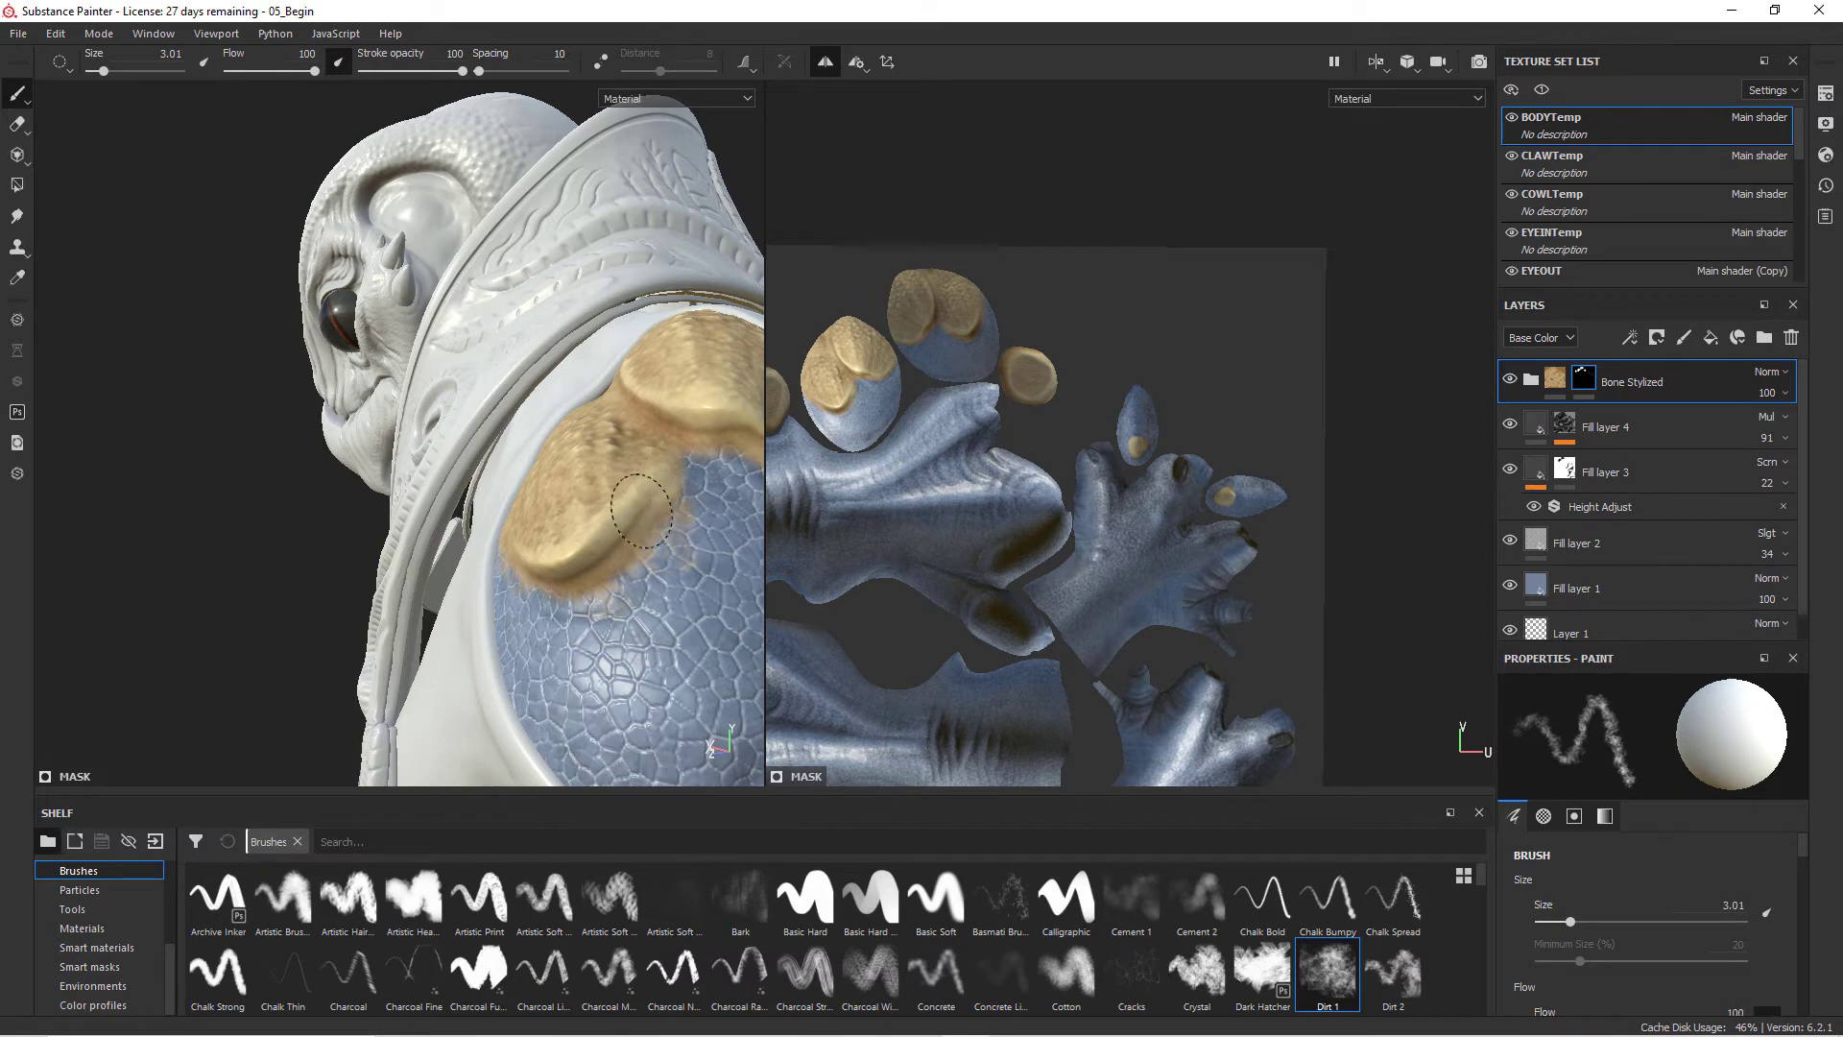
{"action": "left_click_drag", "start_coordinate": [682, 473], "coordinate": [512, 473], "text": "alt"}
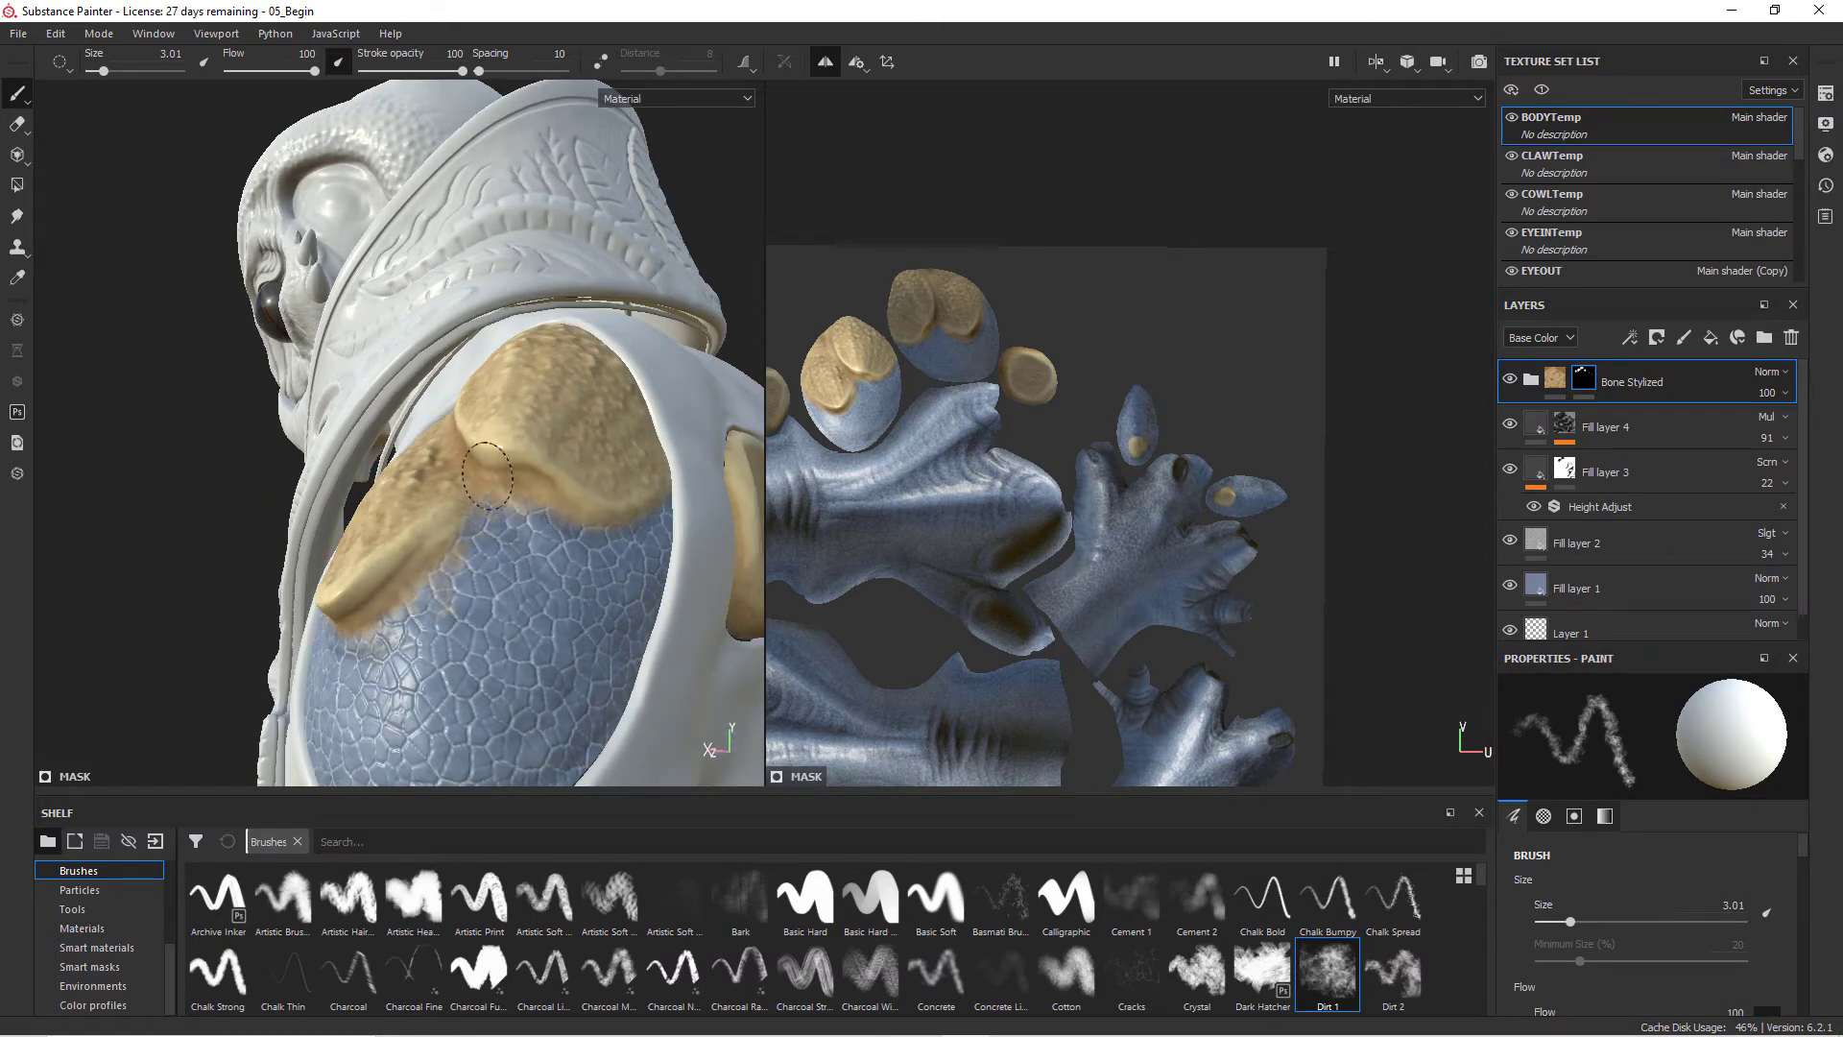
{"action": "left_click_drag", "start_coordinate": [600, 495], "coordinate": [667, 482], "text": "alt"}
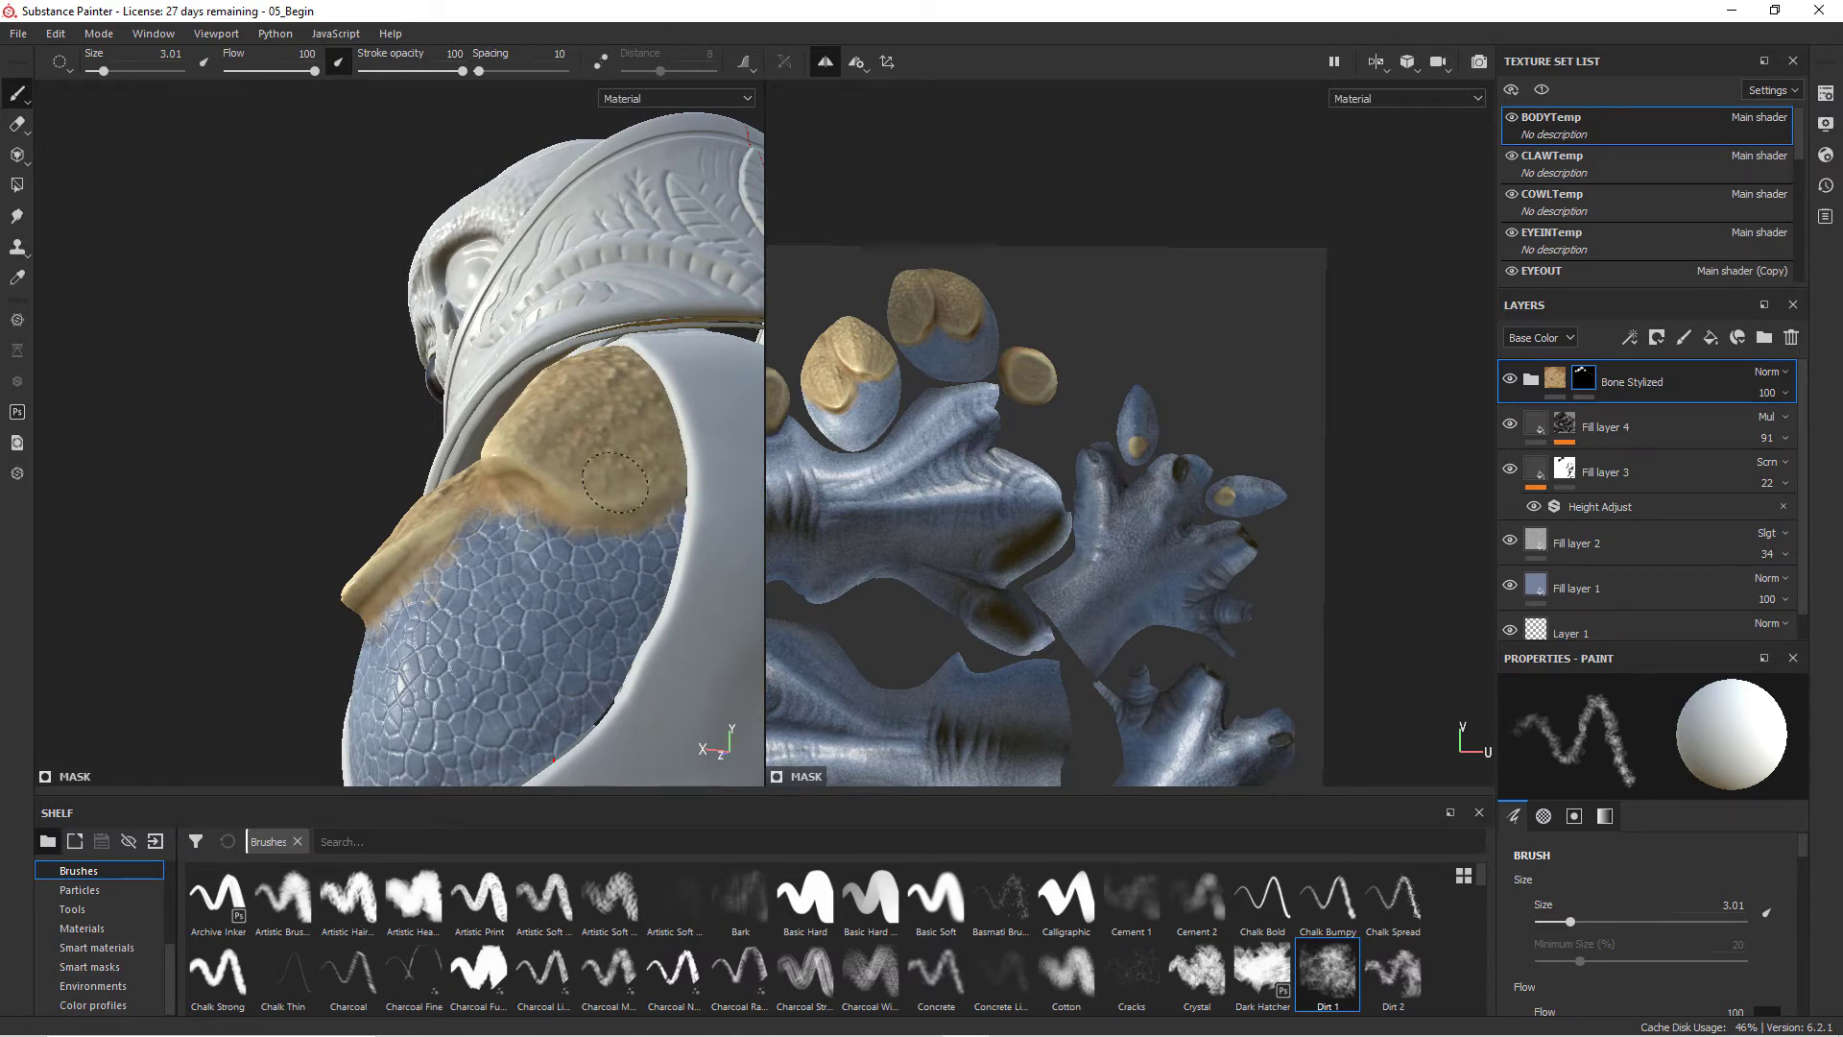
- Enlarge the elbow's bone patch and roughen its edge with white dirt strokes on the Bone Stylized mask
{"action": "left_click_drag", "start_coordinate": [666, 463], "coordinate": [510, 457], "text": "alt"}
{"action": "middle_click_drag", "start_coordinate": [510, 457], "coordinate": [325, 308], "text": "alt"}
{"action": "middle_click_drag", "start_coordinate": [576, 557], "coordinate": [479, 271], "text": "alt"}
{"action": "mouse_move", "coordinate": [478, 271]}
{"action": "left_mouse_down", "text": "alt"}
{"action": "mouse_move", "coordinate": [567, 466]}
{"action": "mouse_move", "coordinate": [580, 552]}
{"action": "mouse_move", "coordinate": [510, 445]}
{"action": "mouse_move", "coordinate": [417, 478]}
{"action": "mouse_move", "coordinate": [458, 535]}
{"action": "mouse_move", "coordinate": [445, 448]}
{"action": "mouse_move", "coordinate": [477, 573]}
{"action": "left_mouse_up", "text": "alt"}
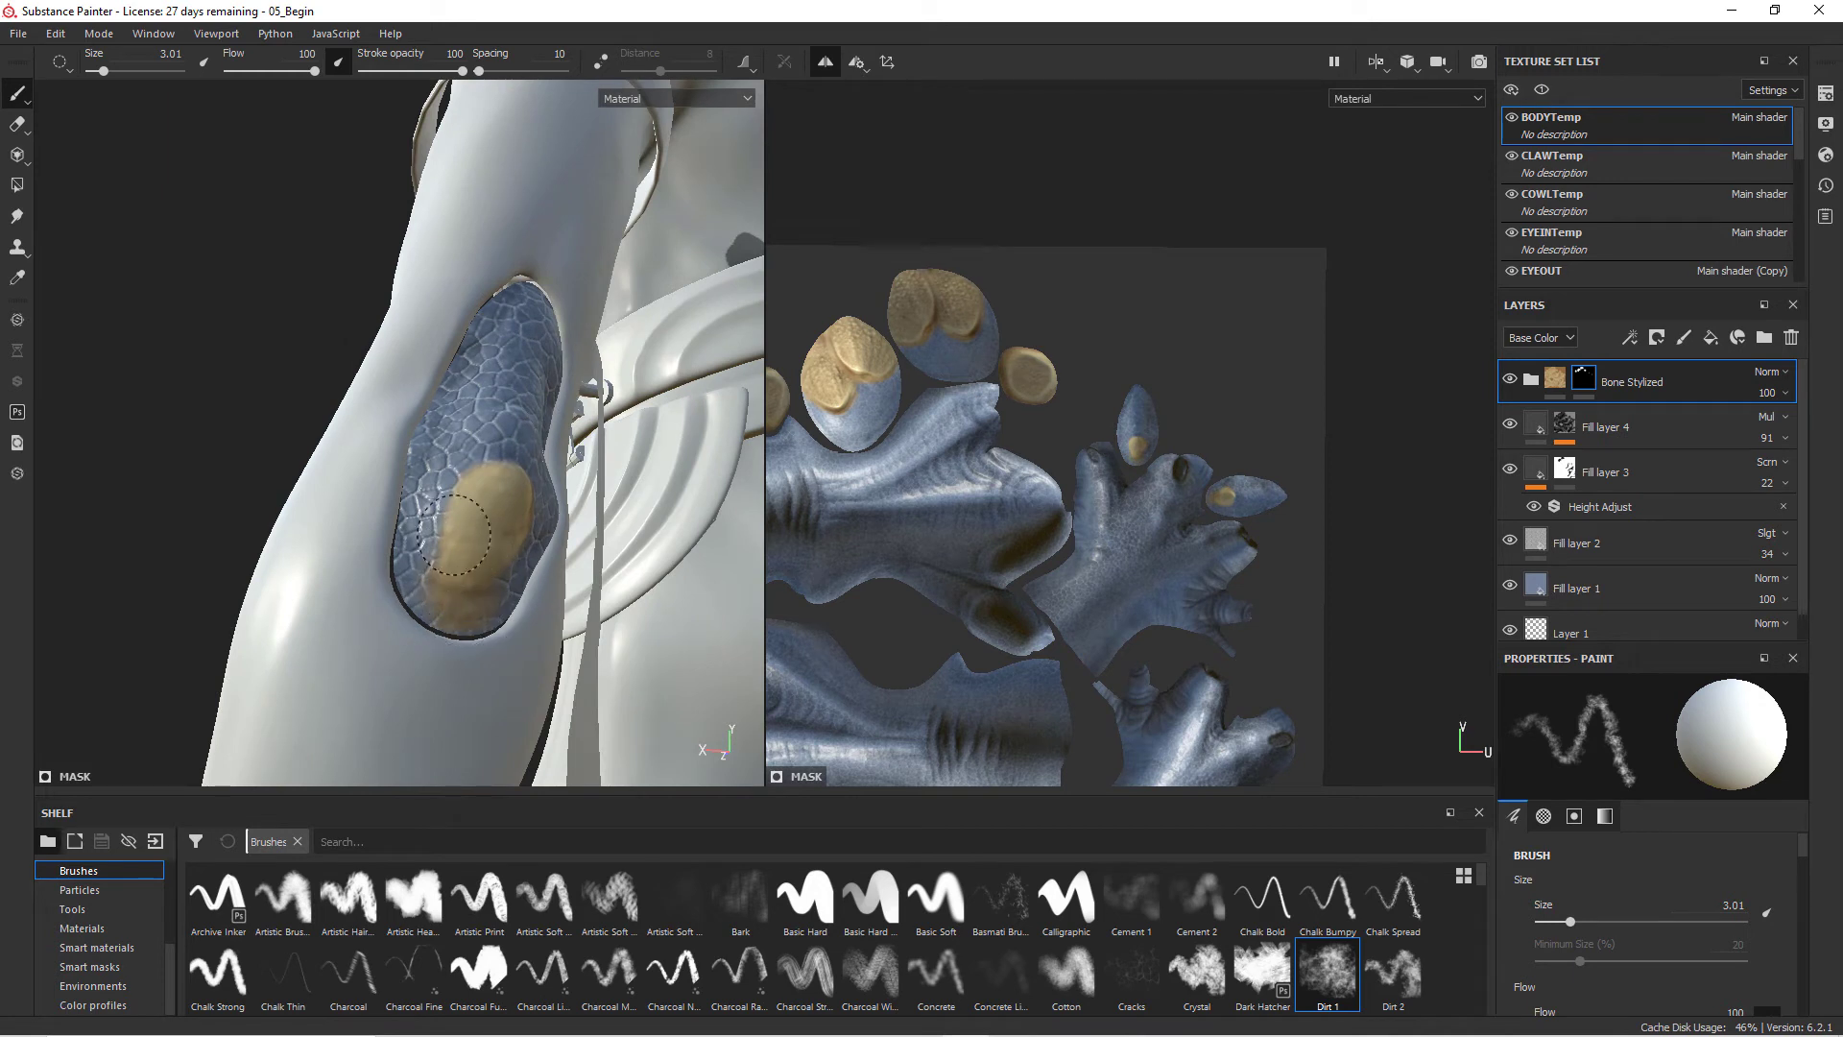
{"action": "left_click_drag", "start_coordinate": [460, 503], "coordinate": [554, 500], "text": "alt"}
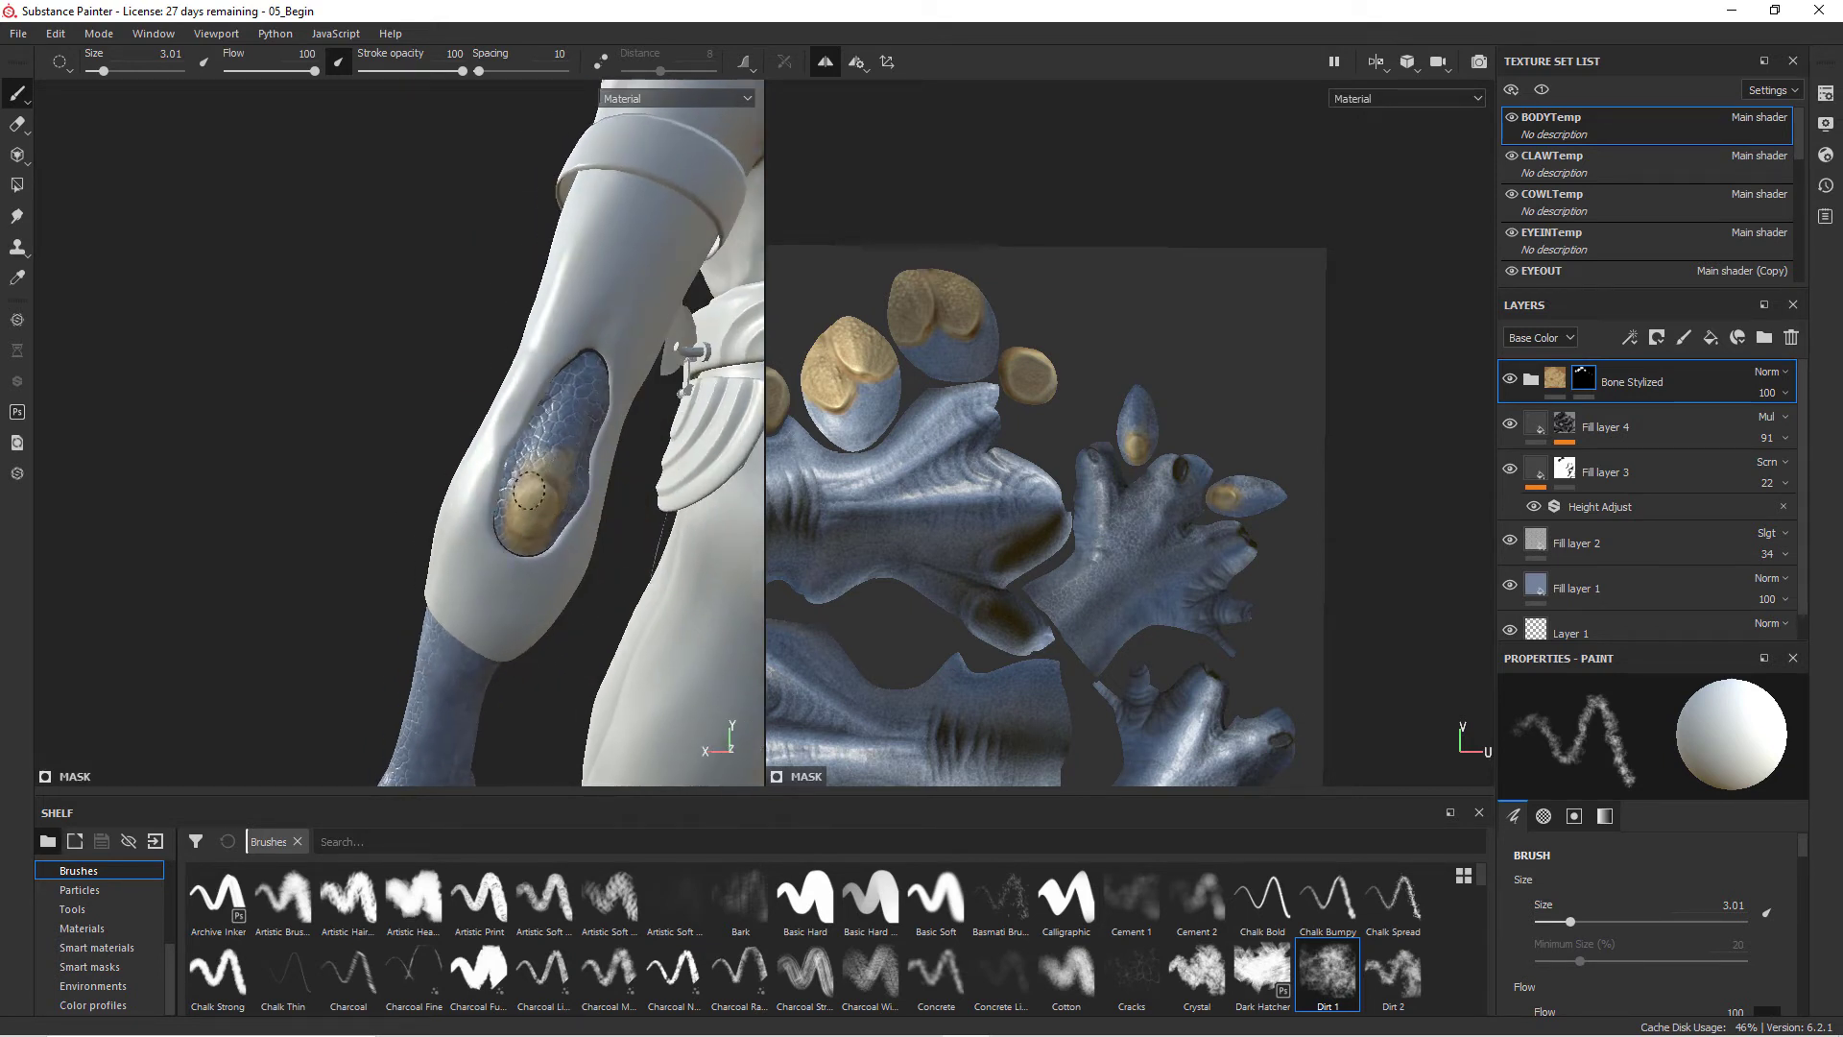
{"action": "left_click_drag", "start_coordinate": [547, 523], "coordinate": [567, 425], "text": "alt"}
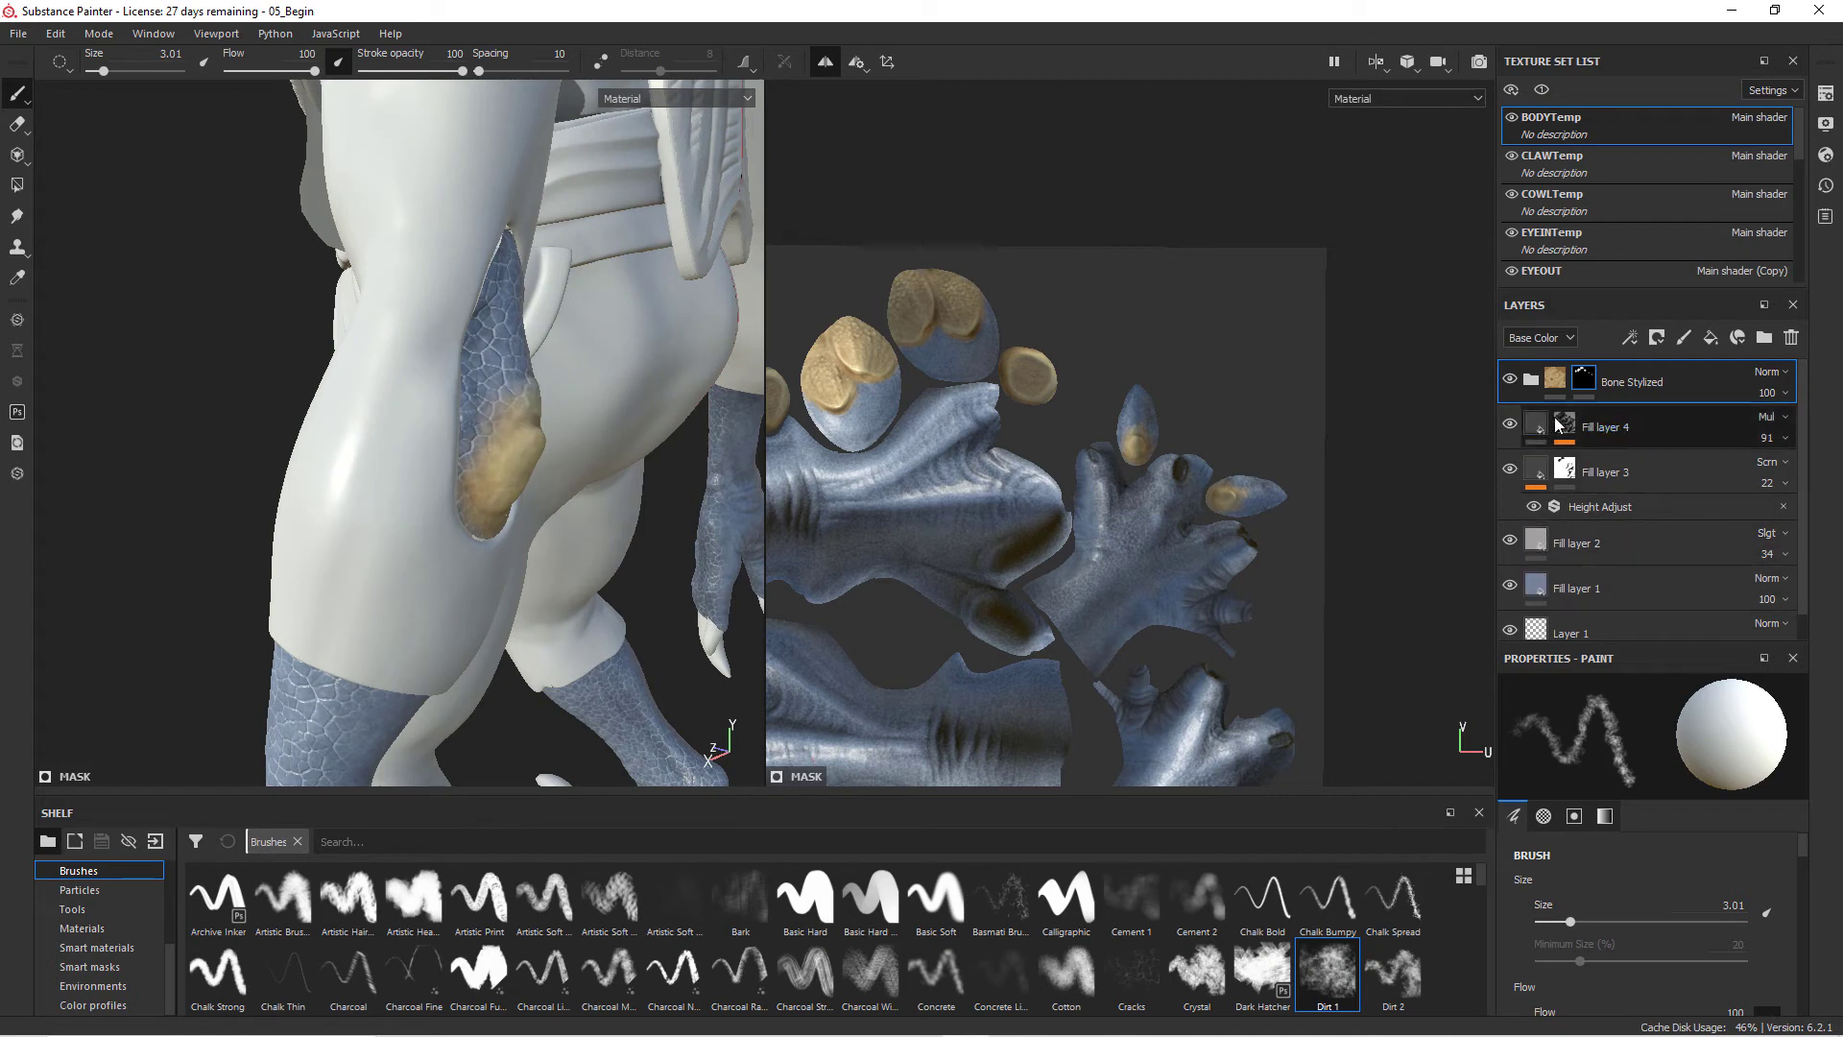
- Toggle the visibility of Fill layer 4 and Fill layer 3 to check what each contributes to the skin
{"action": "left_click", "coordinate": [1513, 427]}
{"action": "left_click", "coordinate": [1513, 426]}
{"action": "left_click", "coordinate": [1511, 469]}
{"action": "left_click", "coordinate": [1511, 470]}
- Select the mask of Fill layer 3 for painting
{"action": "left_click", "coordinate": [1542, 474]}
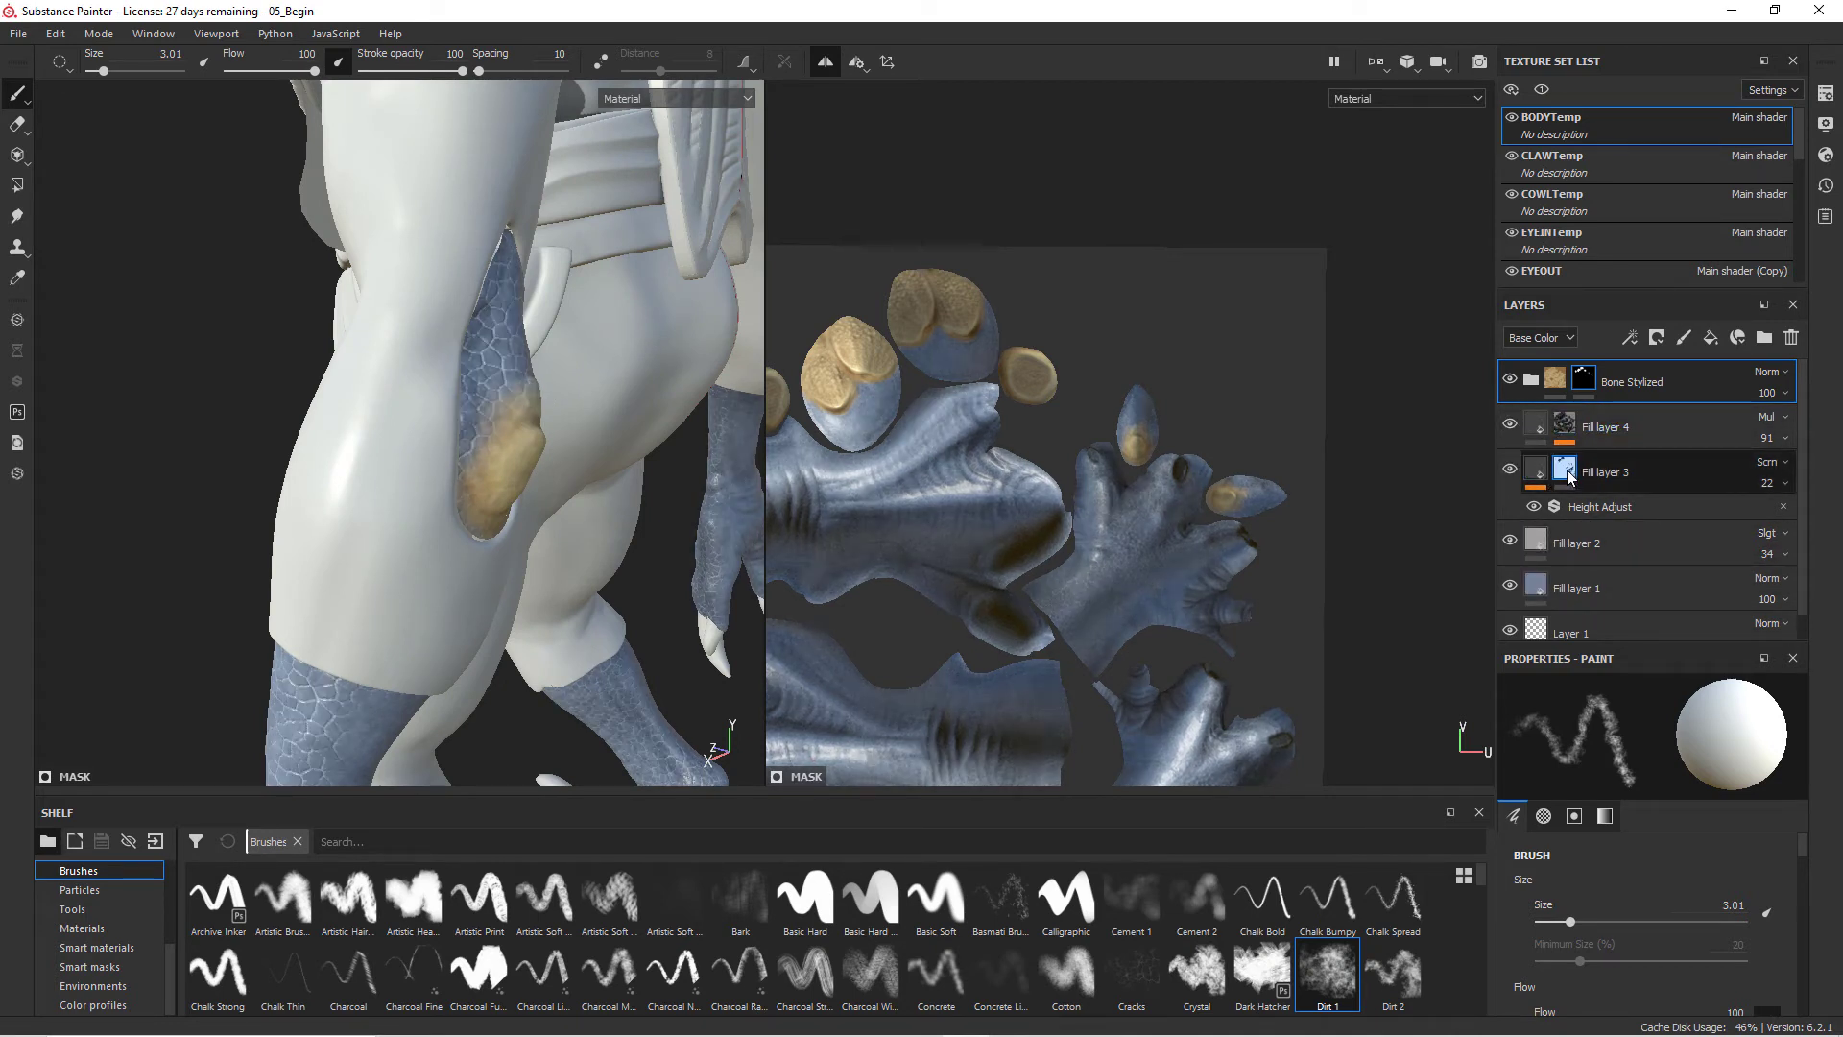
{"action": "left_click", "coordinate": [1534, 476]}
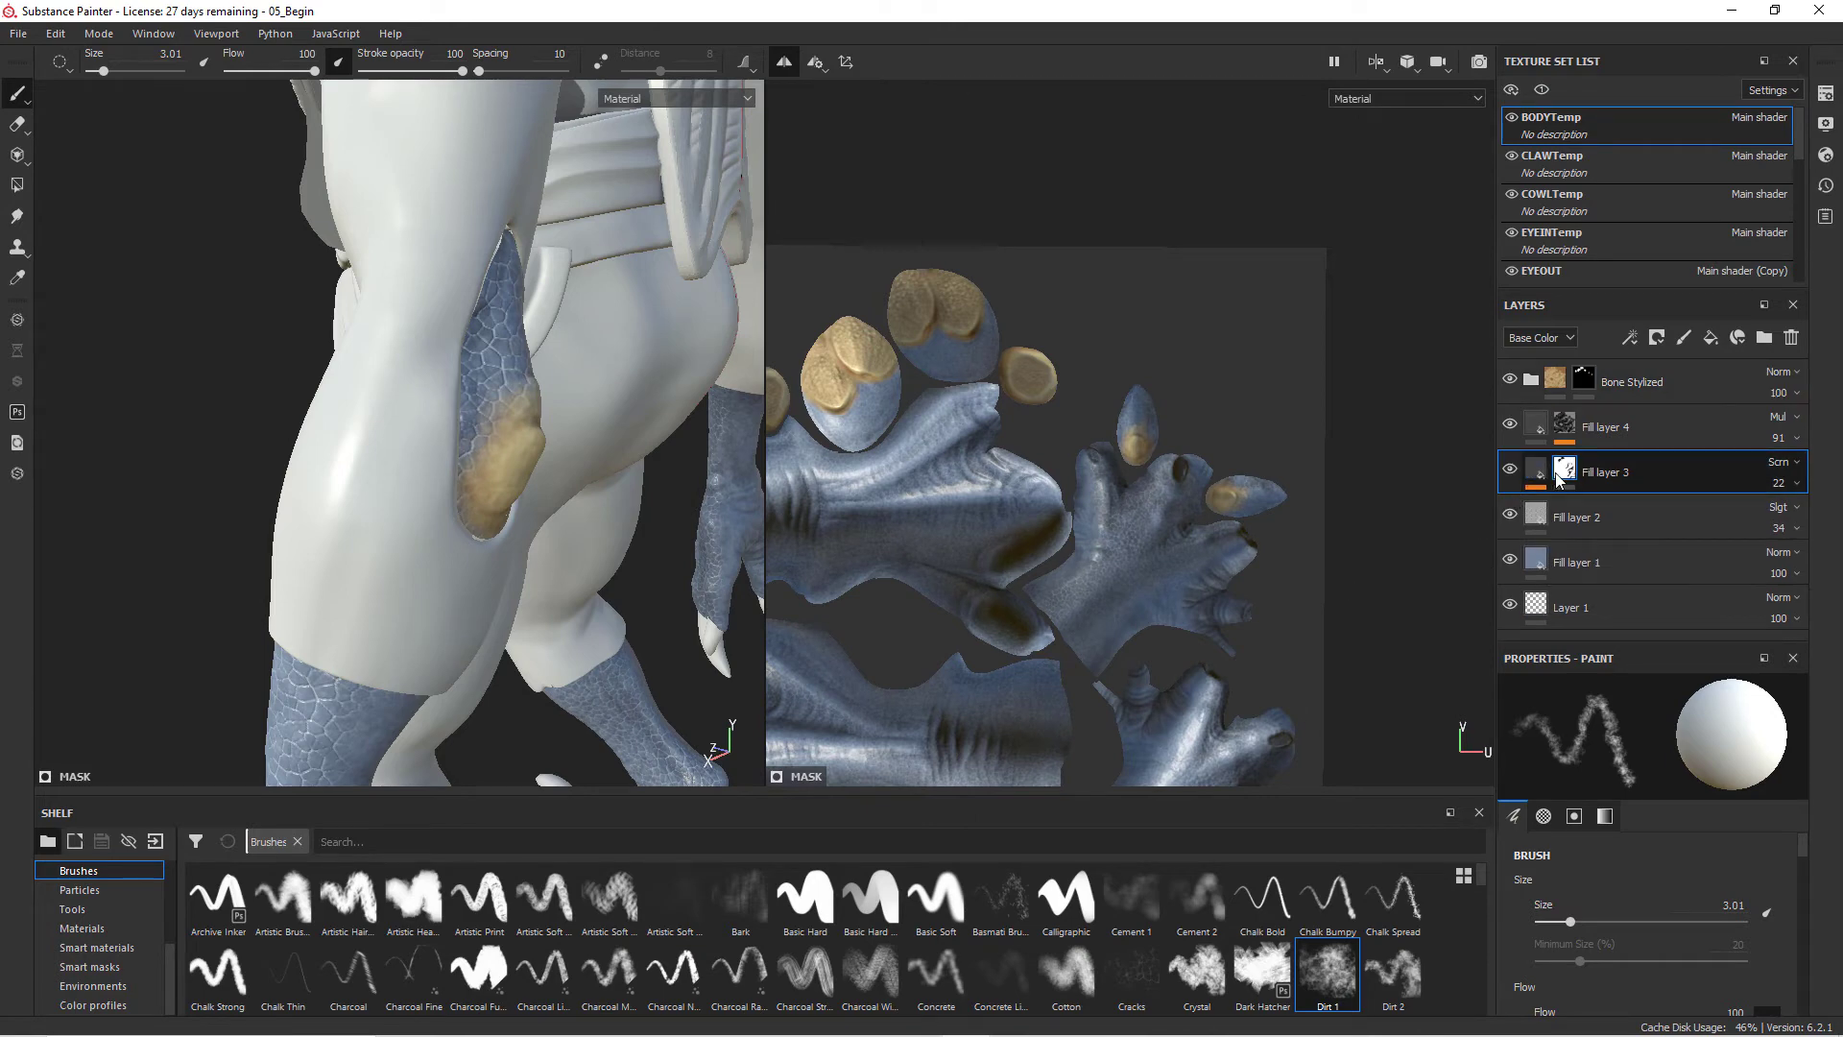
{"action": "left_click_drag", "start_coordinate": [543, 465], "coordinate": [491, 468], "text": "alt"}
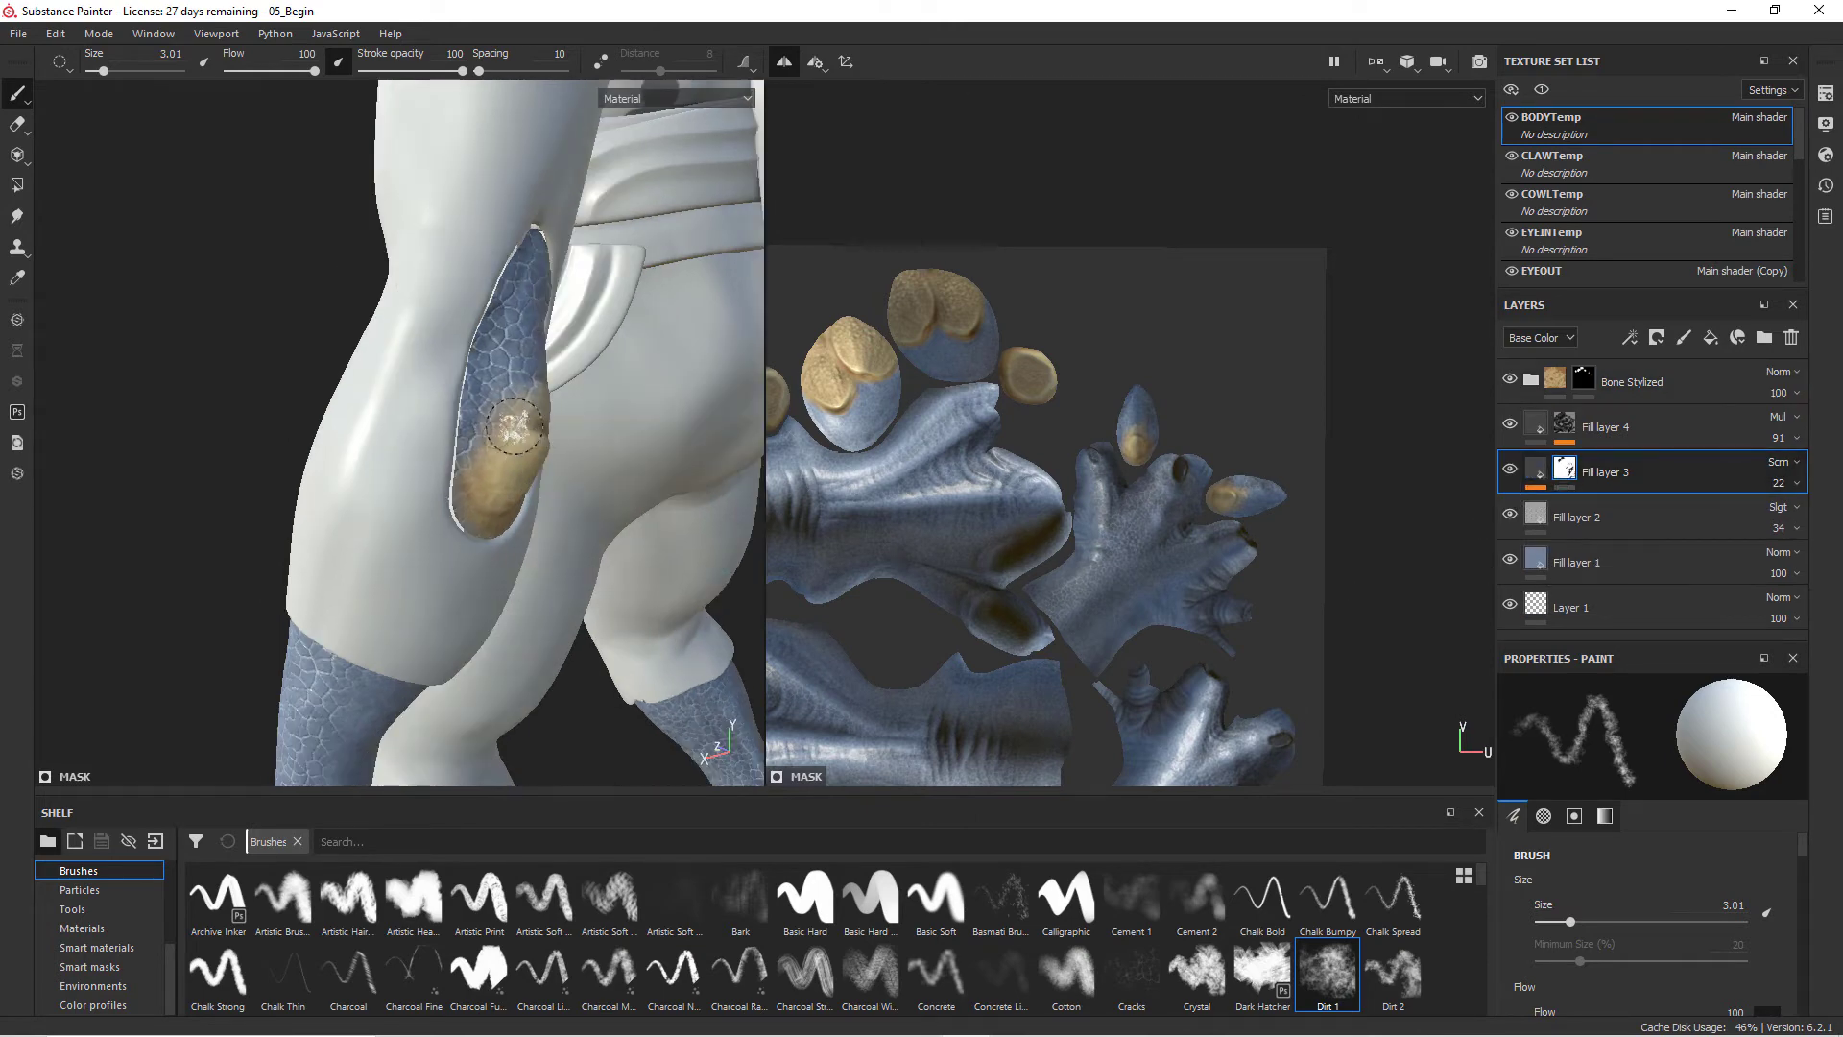
{"action": "left_click", "coordinate": [1538, 476]}
{"action": "left_click", "coordinate": [1567, 476]}
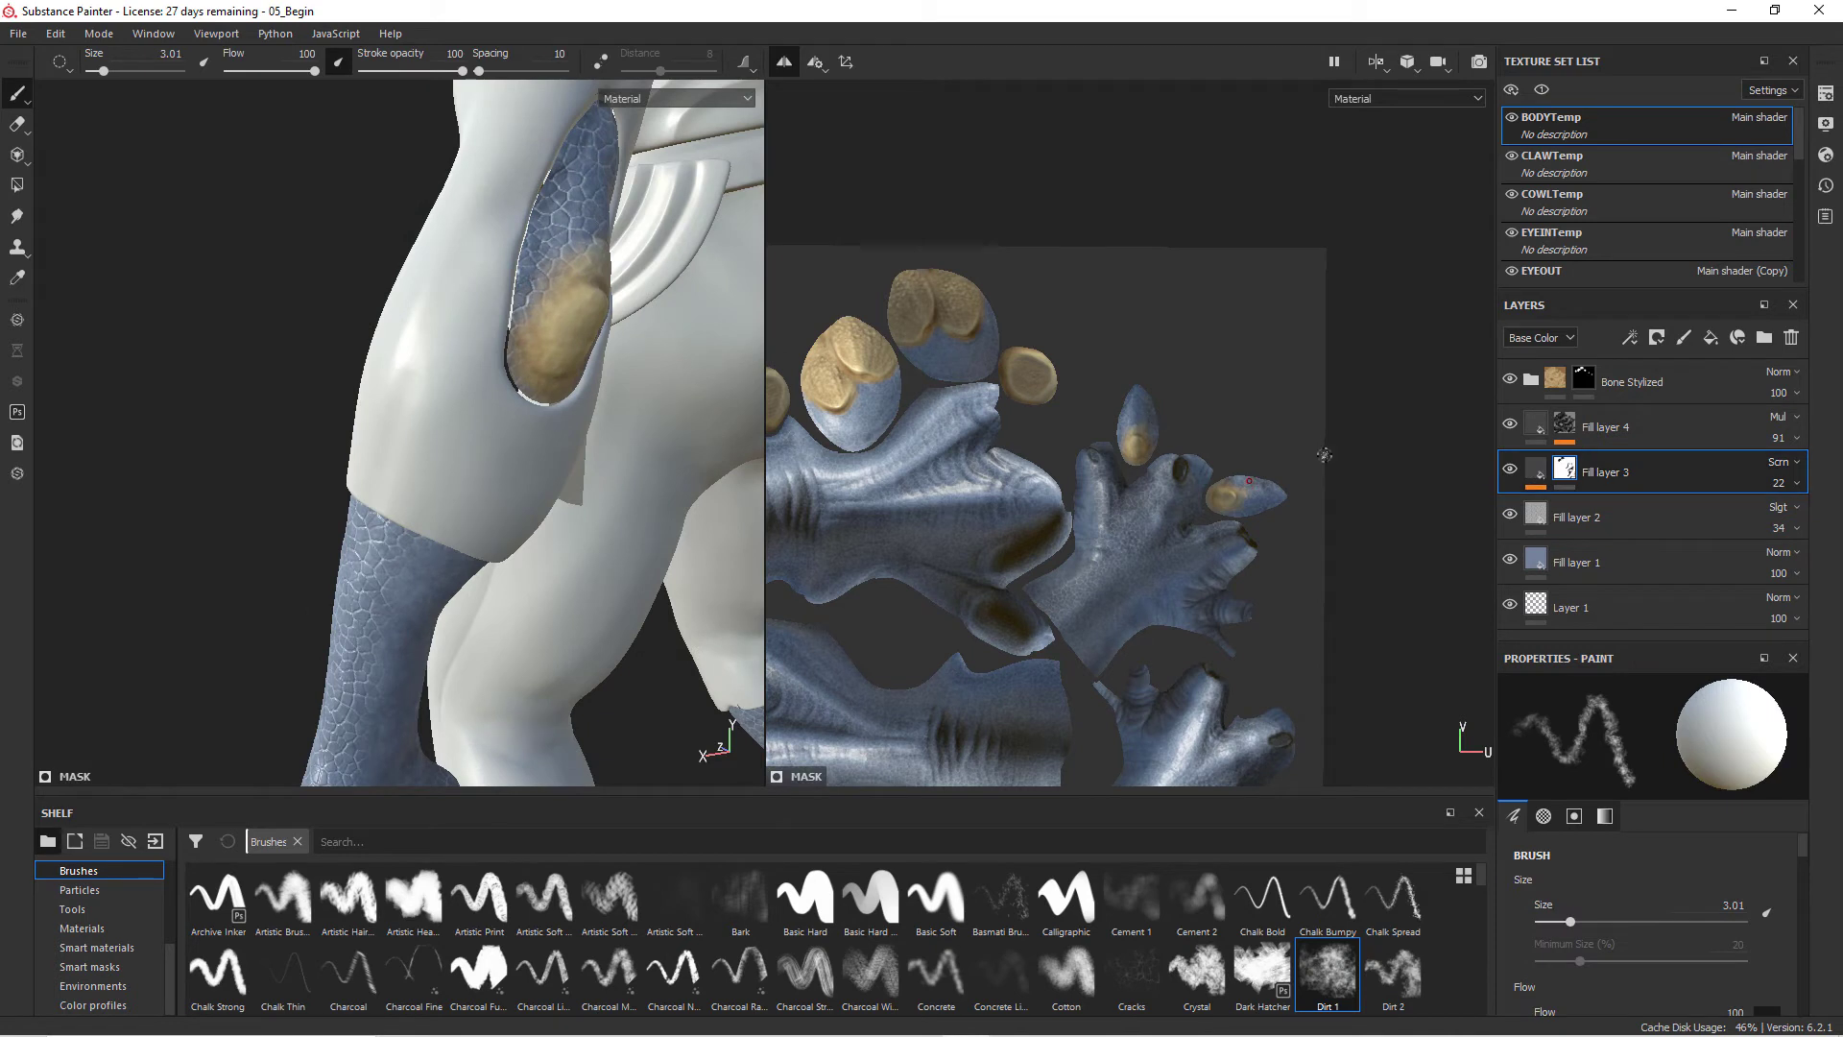
- Set the mask brush's grayscale value to black
{"action": "left_click_drag", "start_coordinate": [749, 547], "coordinate": [538, 389], "text": "alt"}
{"action": "left_click_drag", "start_coordinate": [504, 526], "coordinate": [485, 490], "text": "alt"}
{"action": "right_click", "coordinate": [485, 490]}
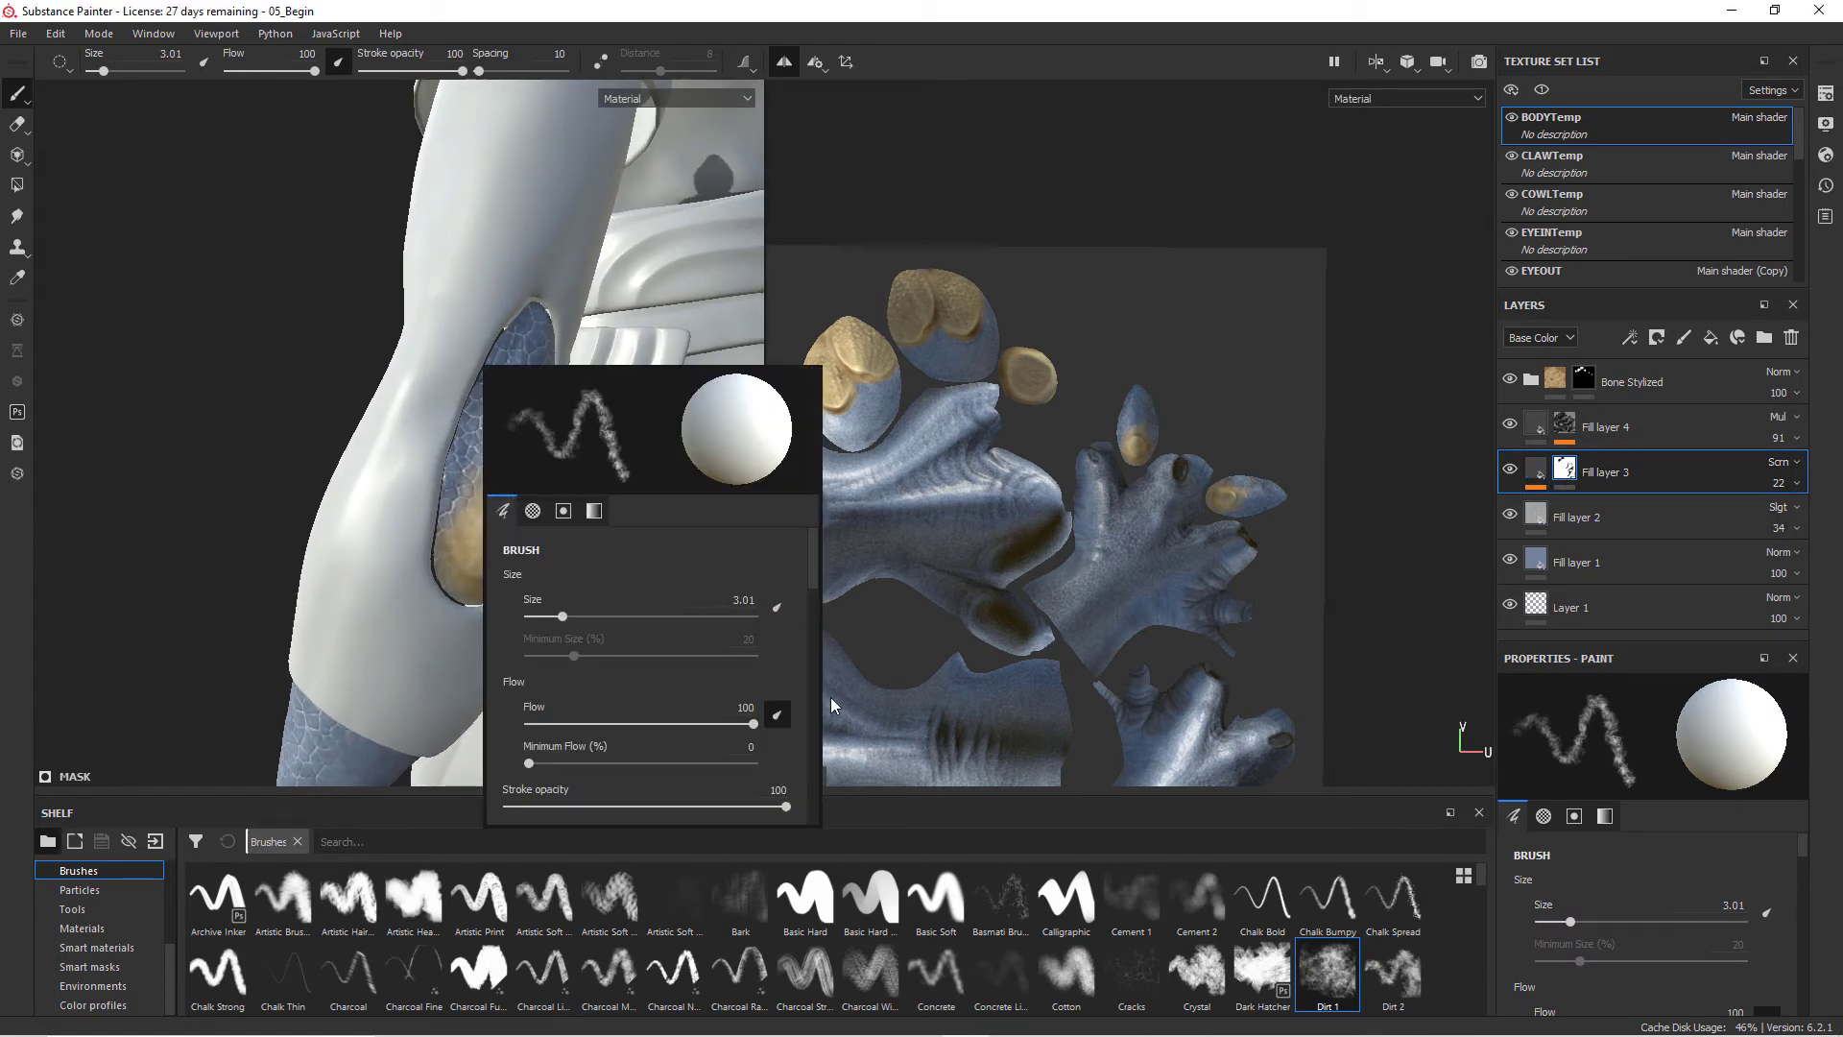
{"action": "scroll", "coordinate": [816, 553], "scroll_direction": "down", "scroll_amount": 5}
{"action": "left_click_drag", "start_coordinate": [735, 619], "coordinate": [483, 625]}
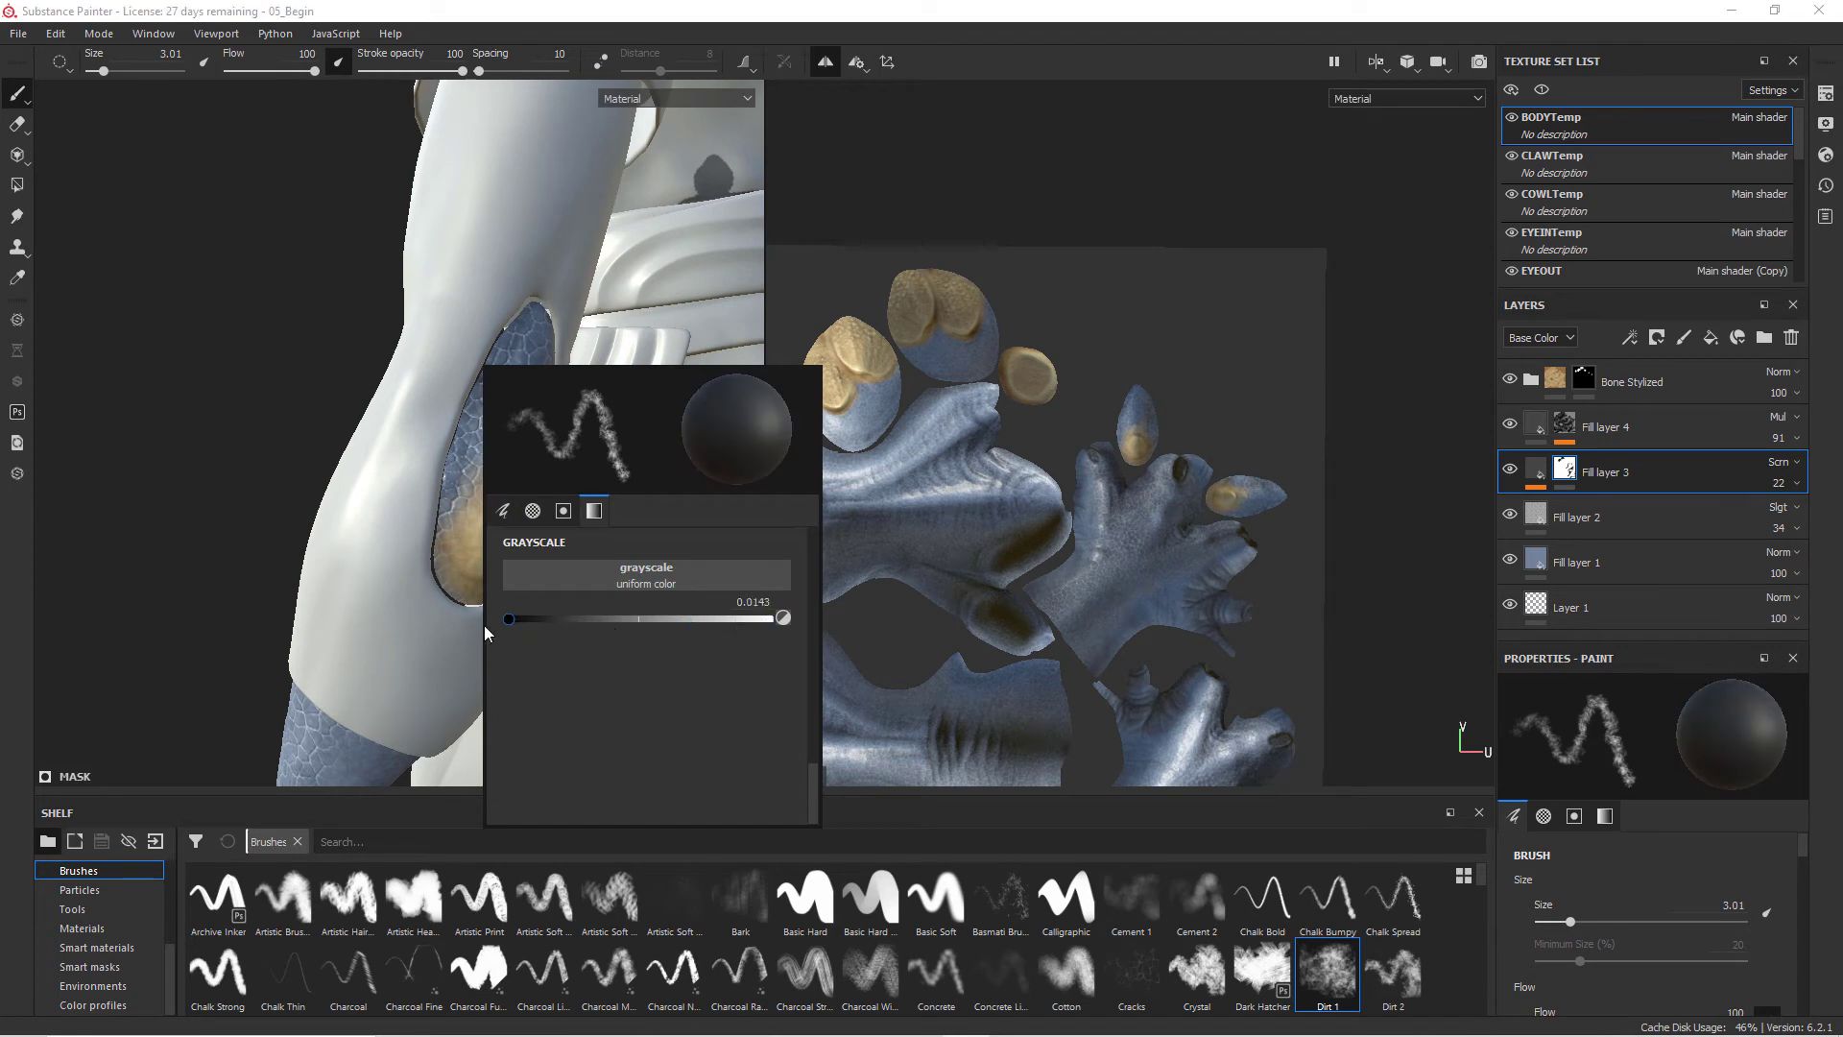
- Paint black on the Fill layer 3 mask over the elbow's bone patch and its surrounding edge
{"action": "scroll", "coordinate": [467, 513], "scroll_direction": "up", "scroll_amount": 2}
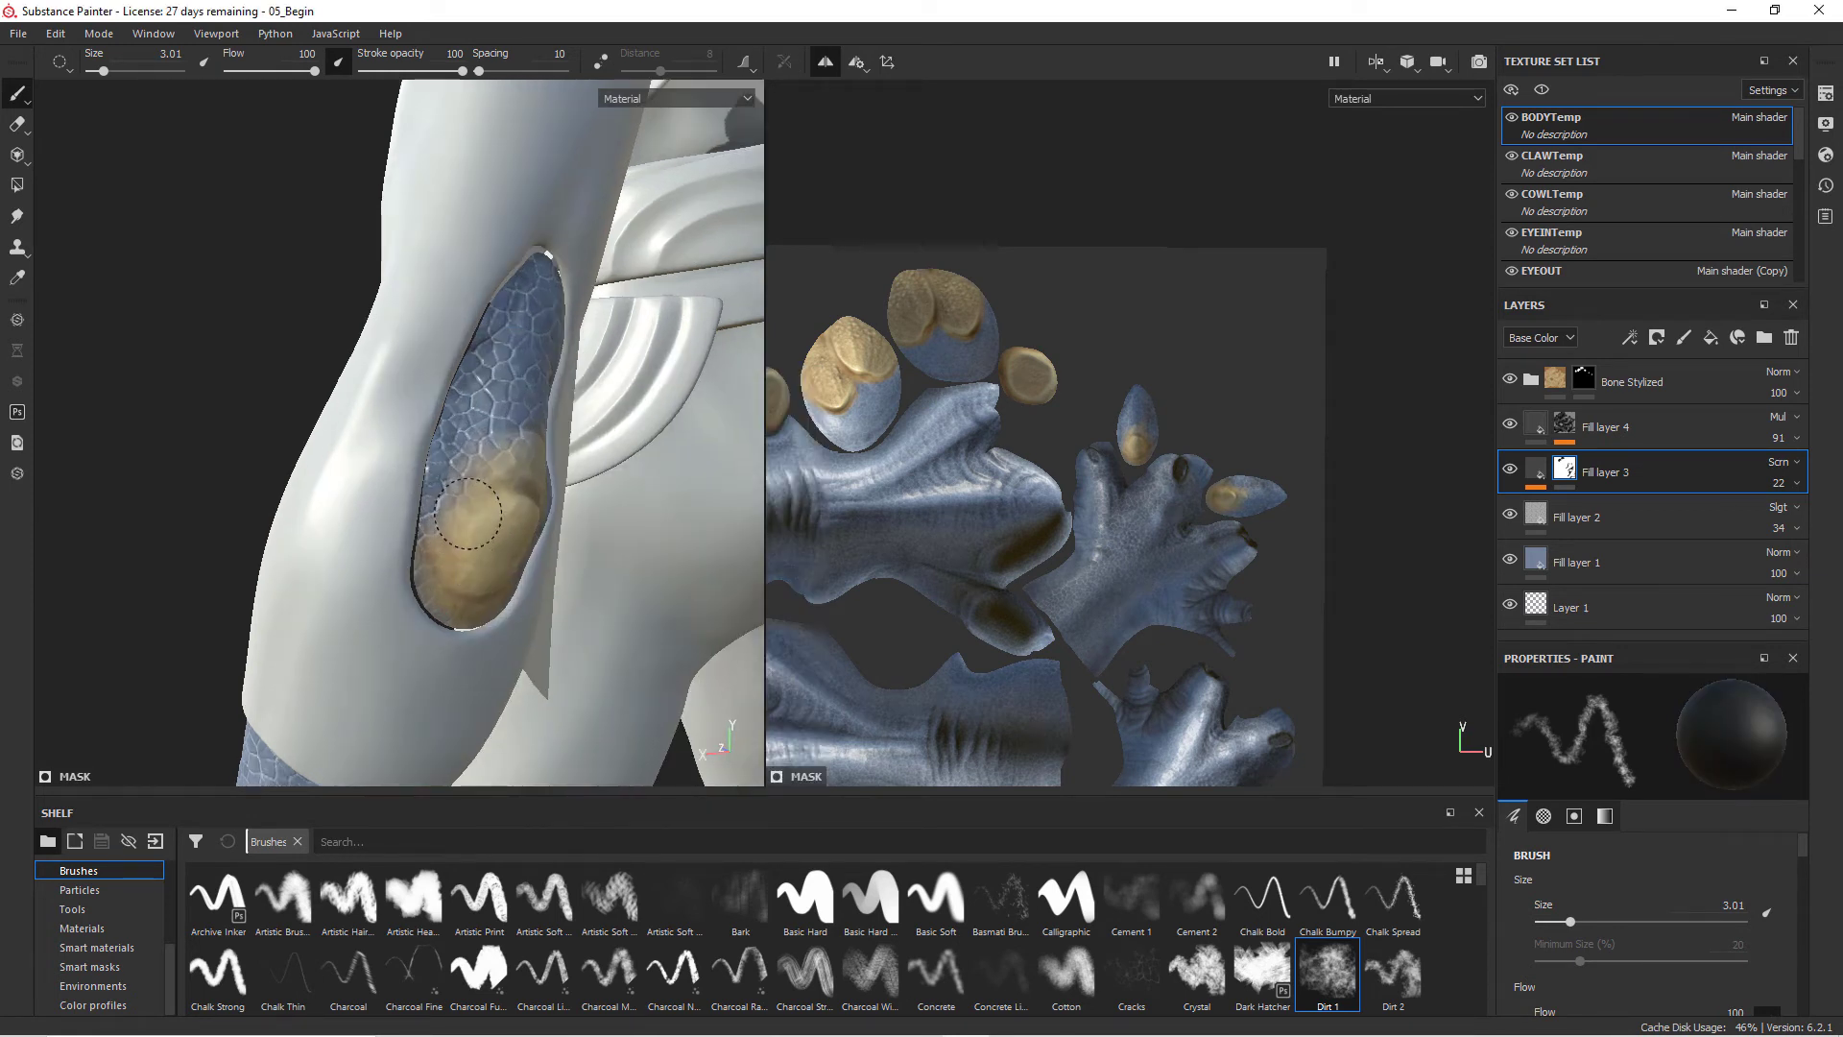
{"action": "right_click", "coordinate": [502, 464]}
{"action": "mouse_move", "coordinate": [491, 469]}
{"action": "left_mouse_down"}
{"action": "mouse_move", "coordinate": [487, 492]}
{"action": "mouse_move", "coordinate": [510, 485]}
{"action": "mouse_move", "coordinate": [461, 494]}
{"action": "left_mouse_up"}
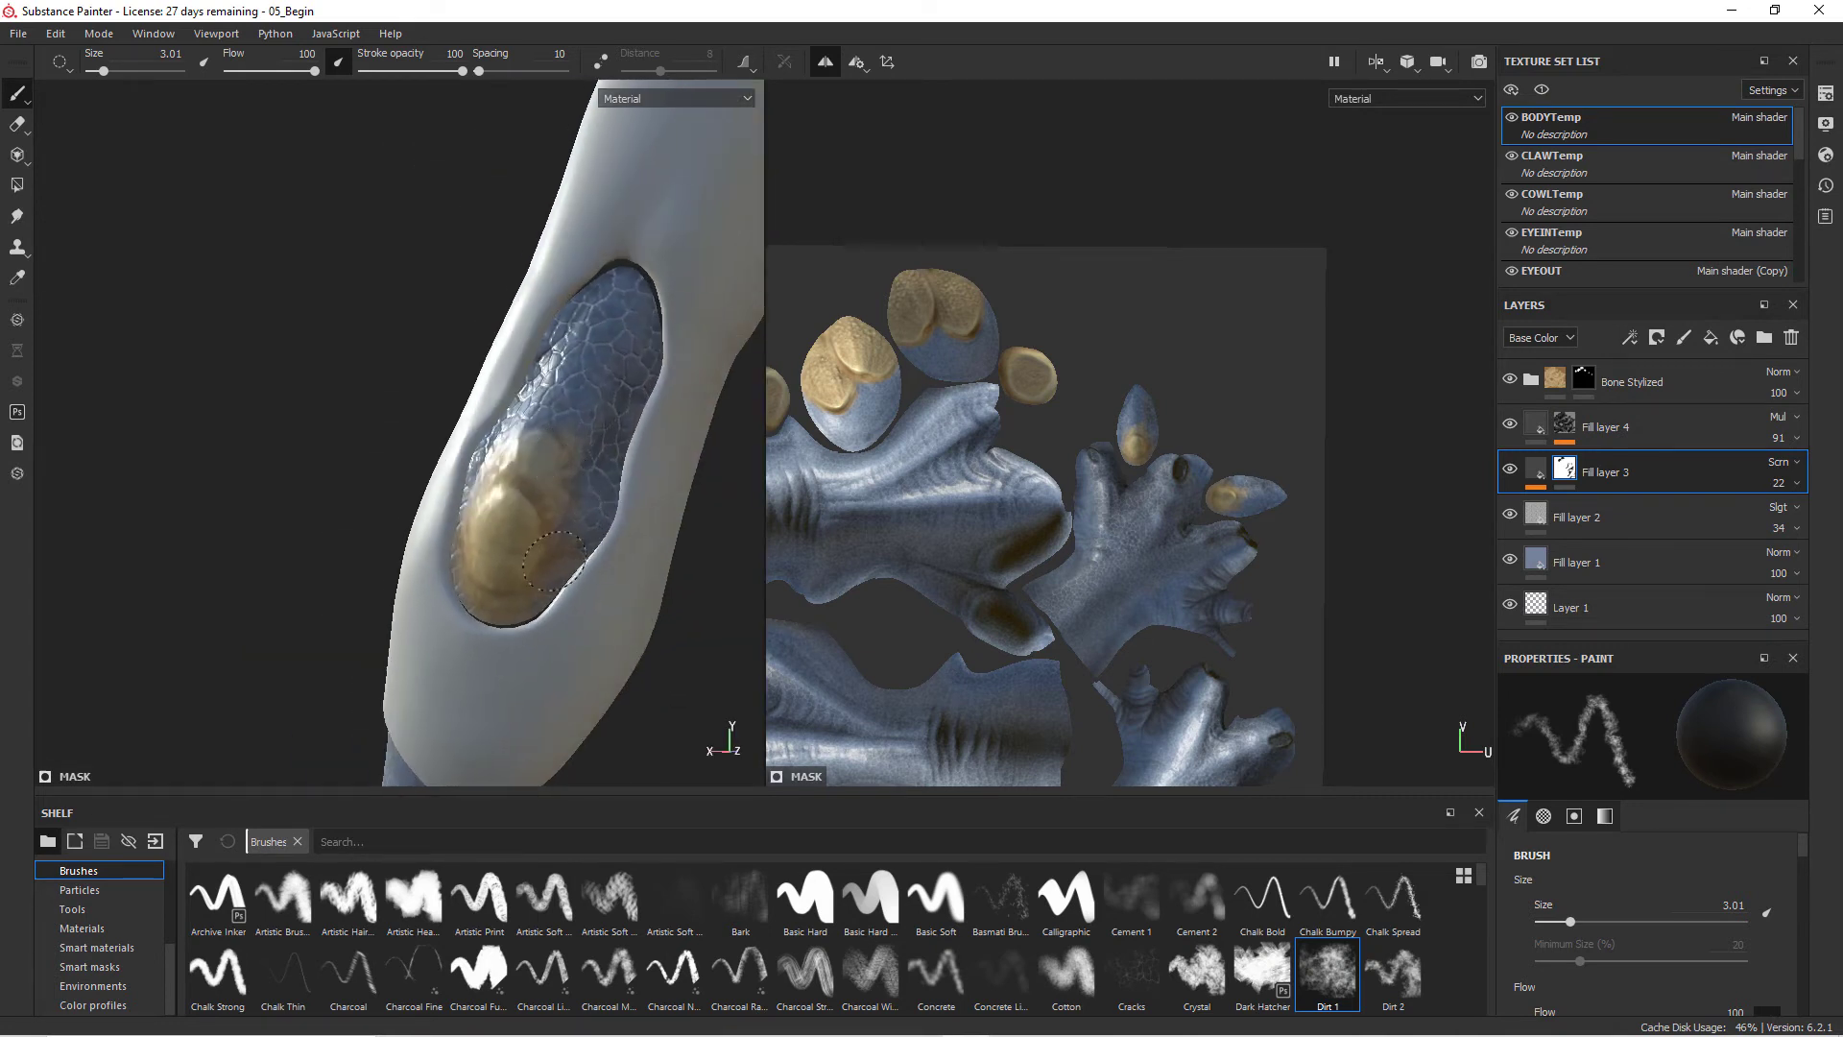
{"action": "mouse_move", "coordinate": [537, 447]}
{"action": "left_mouse_down", "text": "alt"}
{"action": "mouse_move", "coordinate": [650, 530]}
{"action": "mouse_move", "coordinate": [519, 477]}
{"action": "left_mouse_up", "text": "alt"}
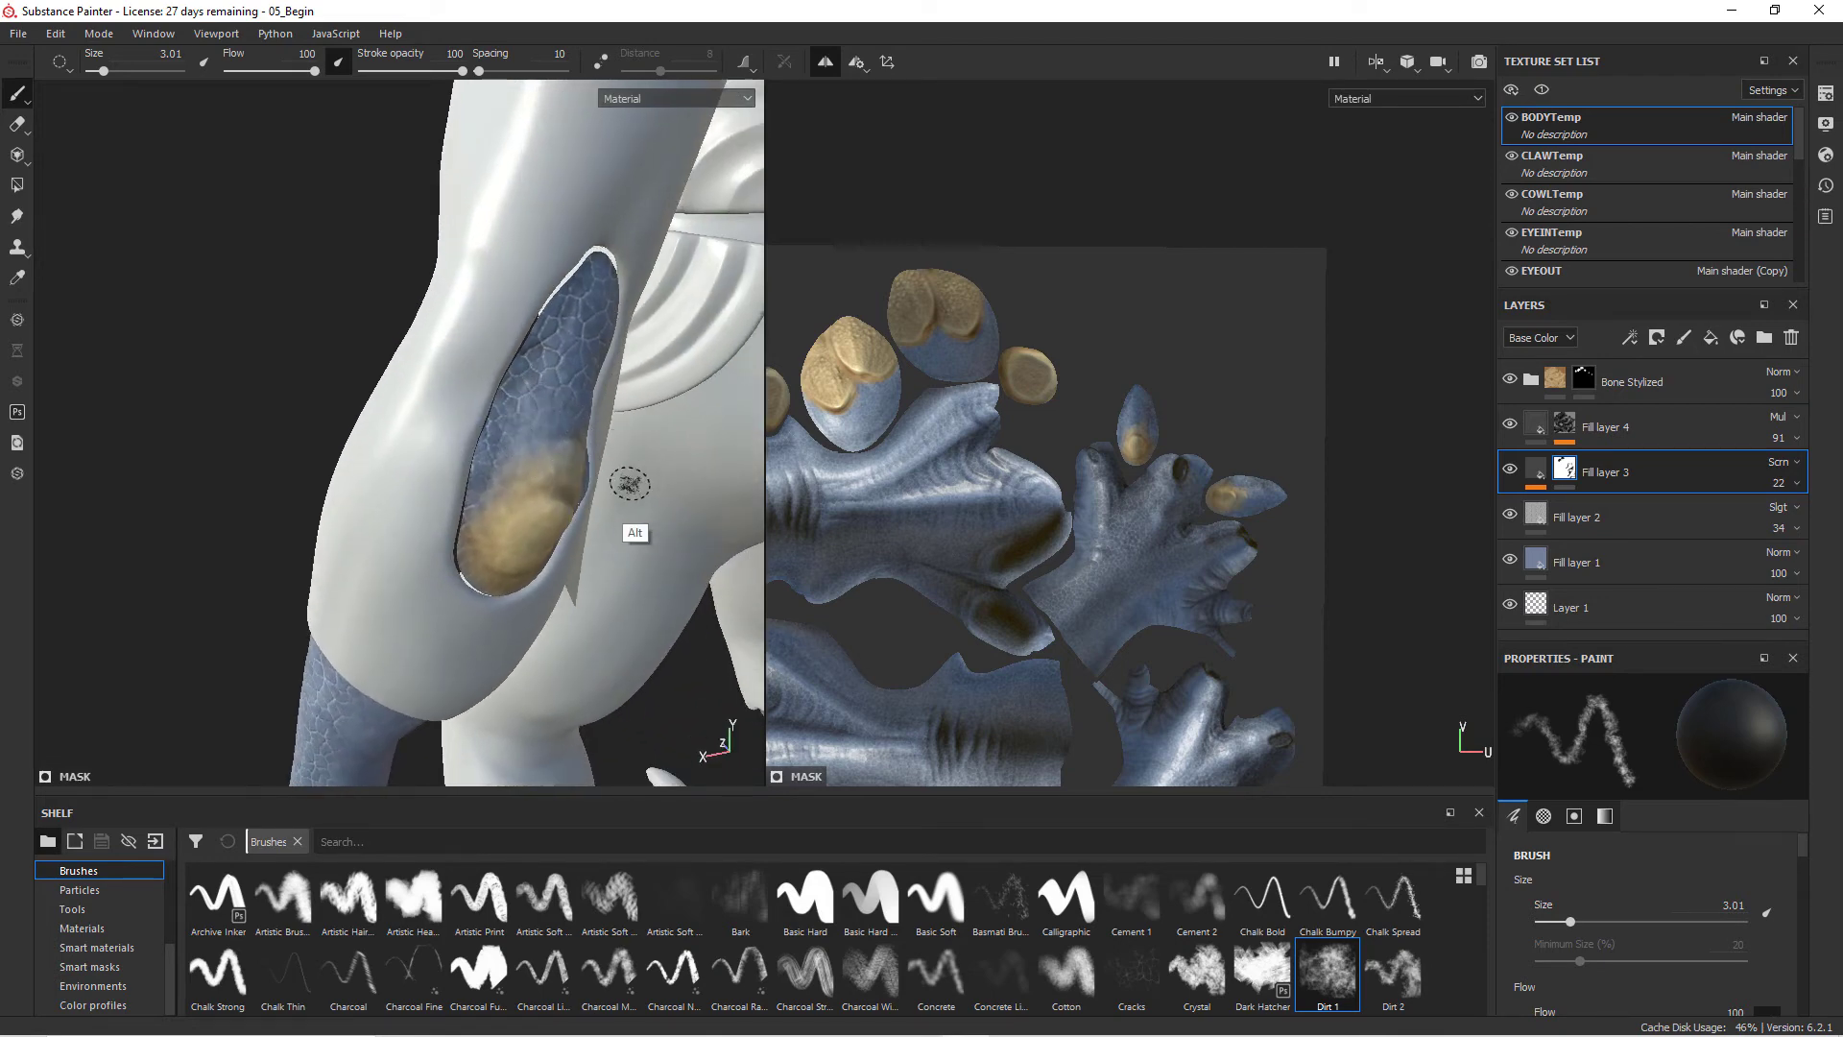
- Examine the transition between the bone patches and the scaly skin around the shoulder from several angles
{"action": "mouse_move", "coordinate": [629, 484]}
{"action": "left_mouse_down", "text": "alt"}
{"action": "mouse_move", "coordinate": [534, 485]}
{"action": "mouse_move", "coordinate": [596, 481]}
{"action": "mouse_move", "coordinate": [707, 423]}
{"action": "mouse_move", "coordinate": [698, 471]}
{"action": "mouse_move", "coordinate": [605, 588]}
{"action": "mouse_move", "coordinate": [580, 519]}
{"action": "mouse_move", "coordinate": [577, 374]}
{"action": "left_mouse_up", "text": "alt"}
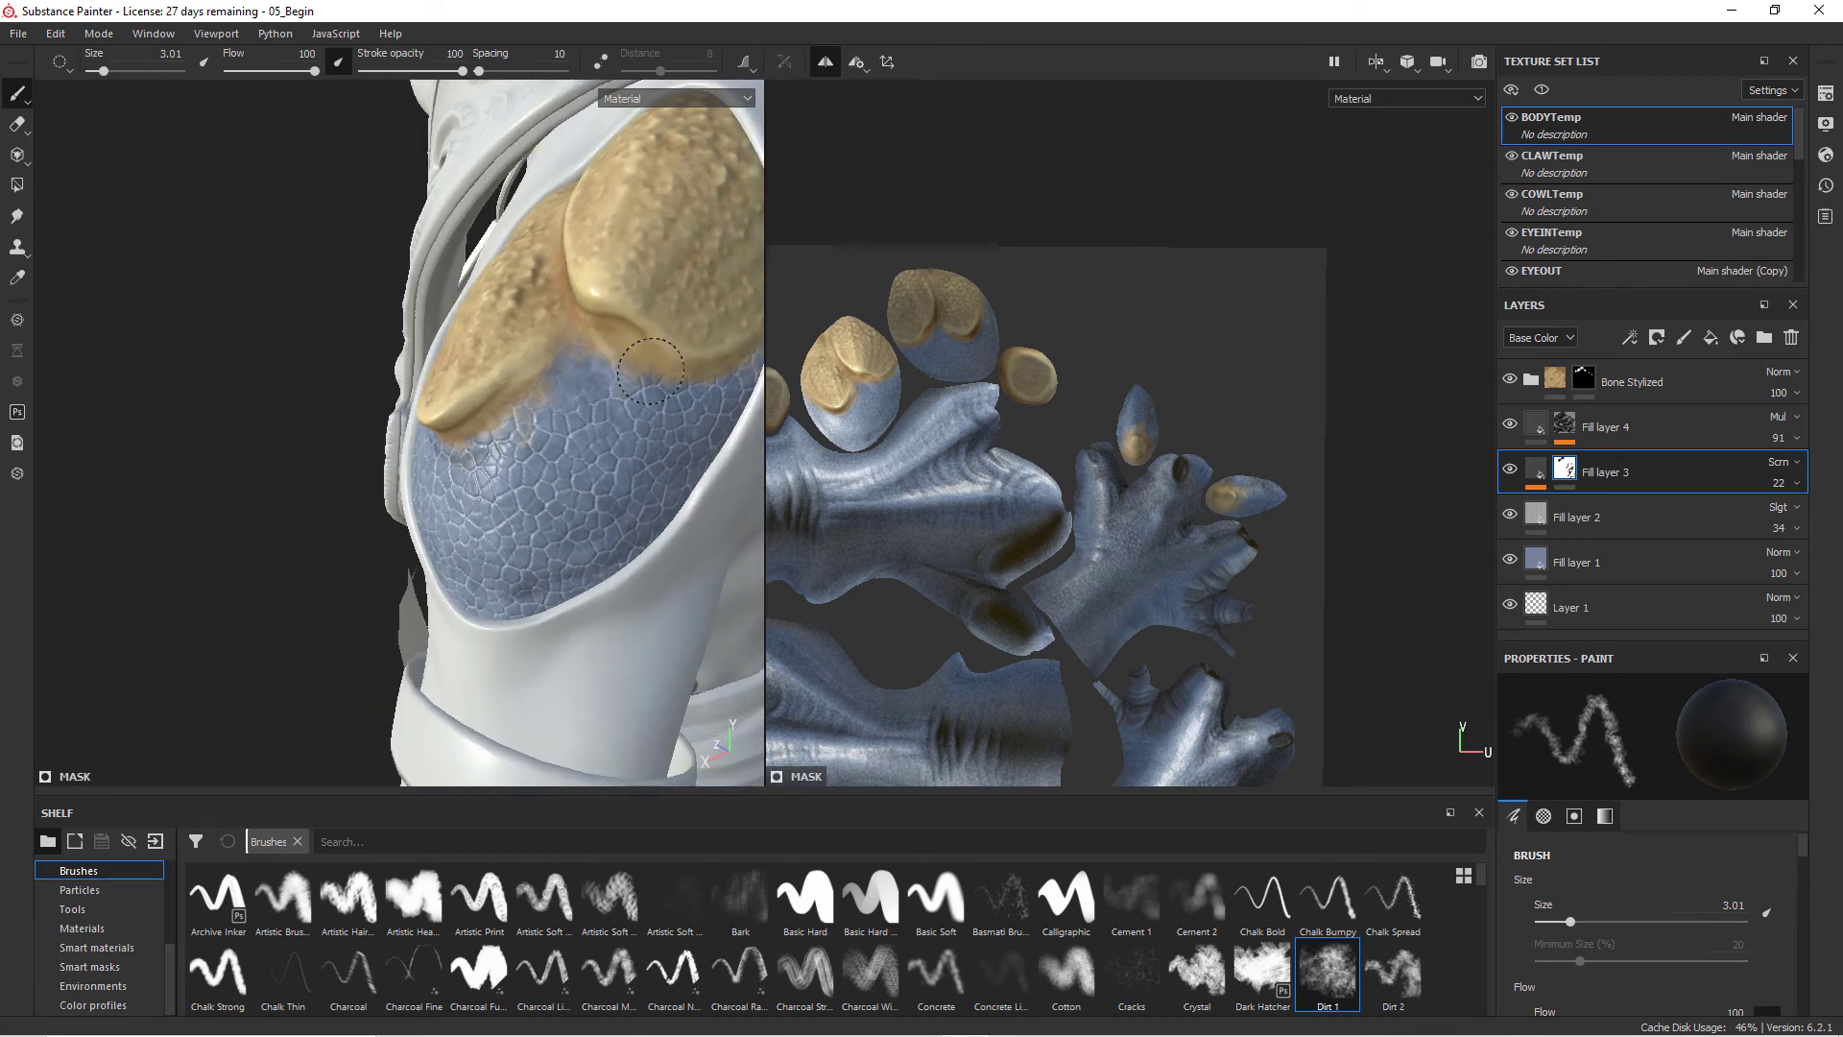
{"action": "left_click_drag", "start_coordinate": [707, 416], "coordinate": [600, 390], "text": "alt"}
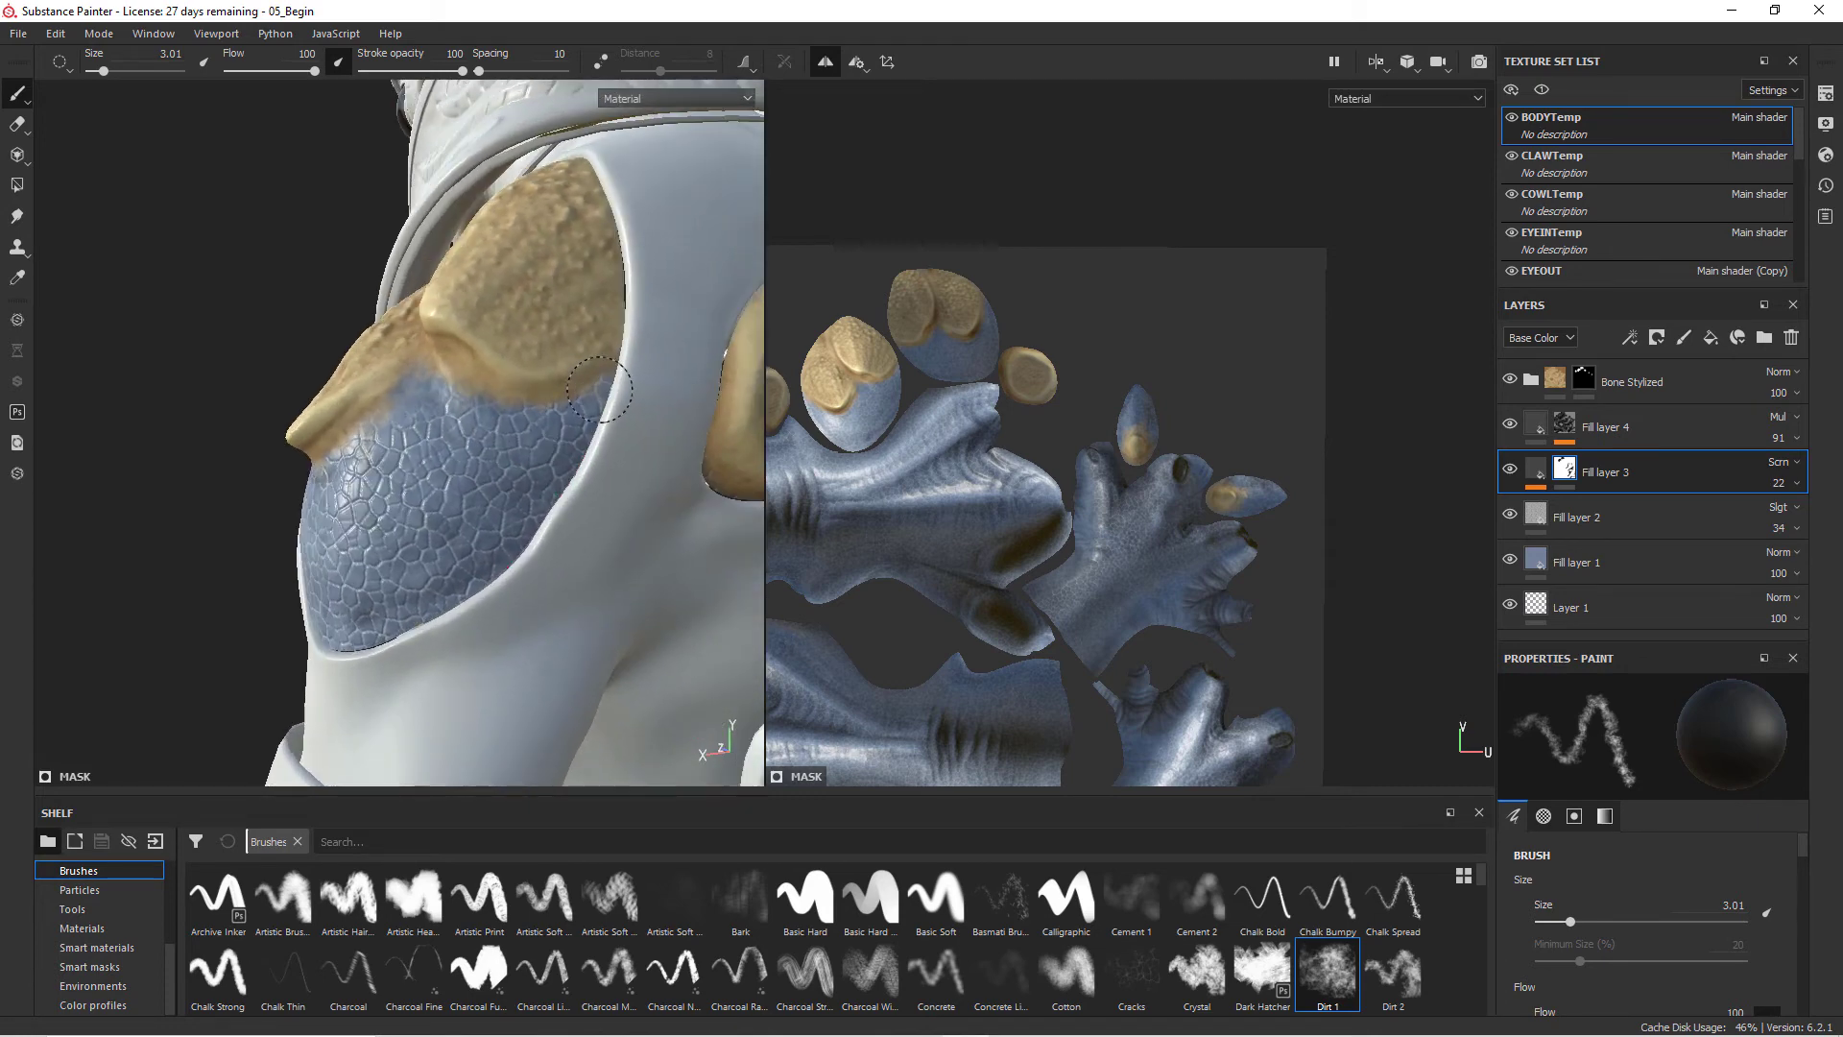
{"action": "left_click_drag", "start_coordinate": [478, 388], "coordinate": [410, 481], "text": "alt"}
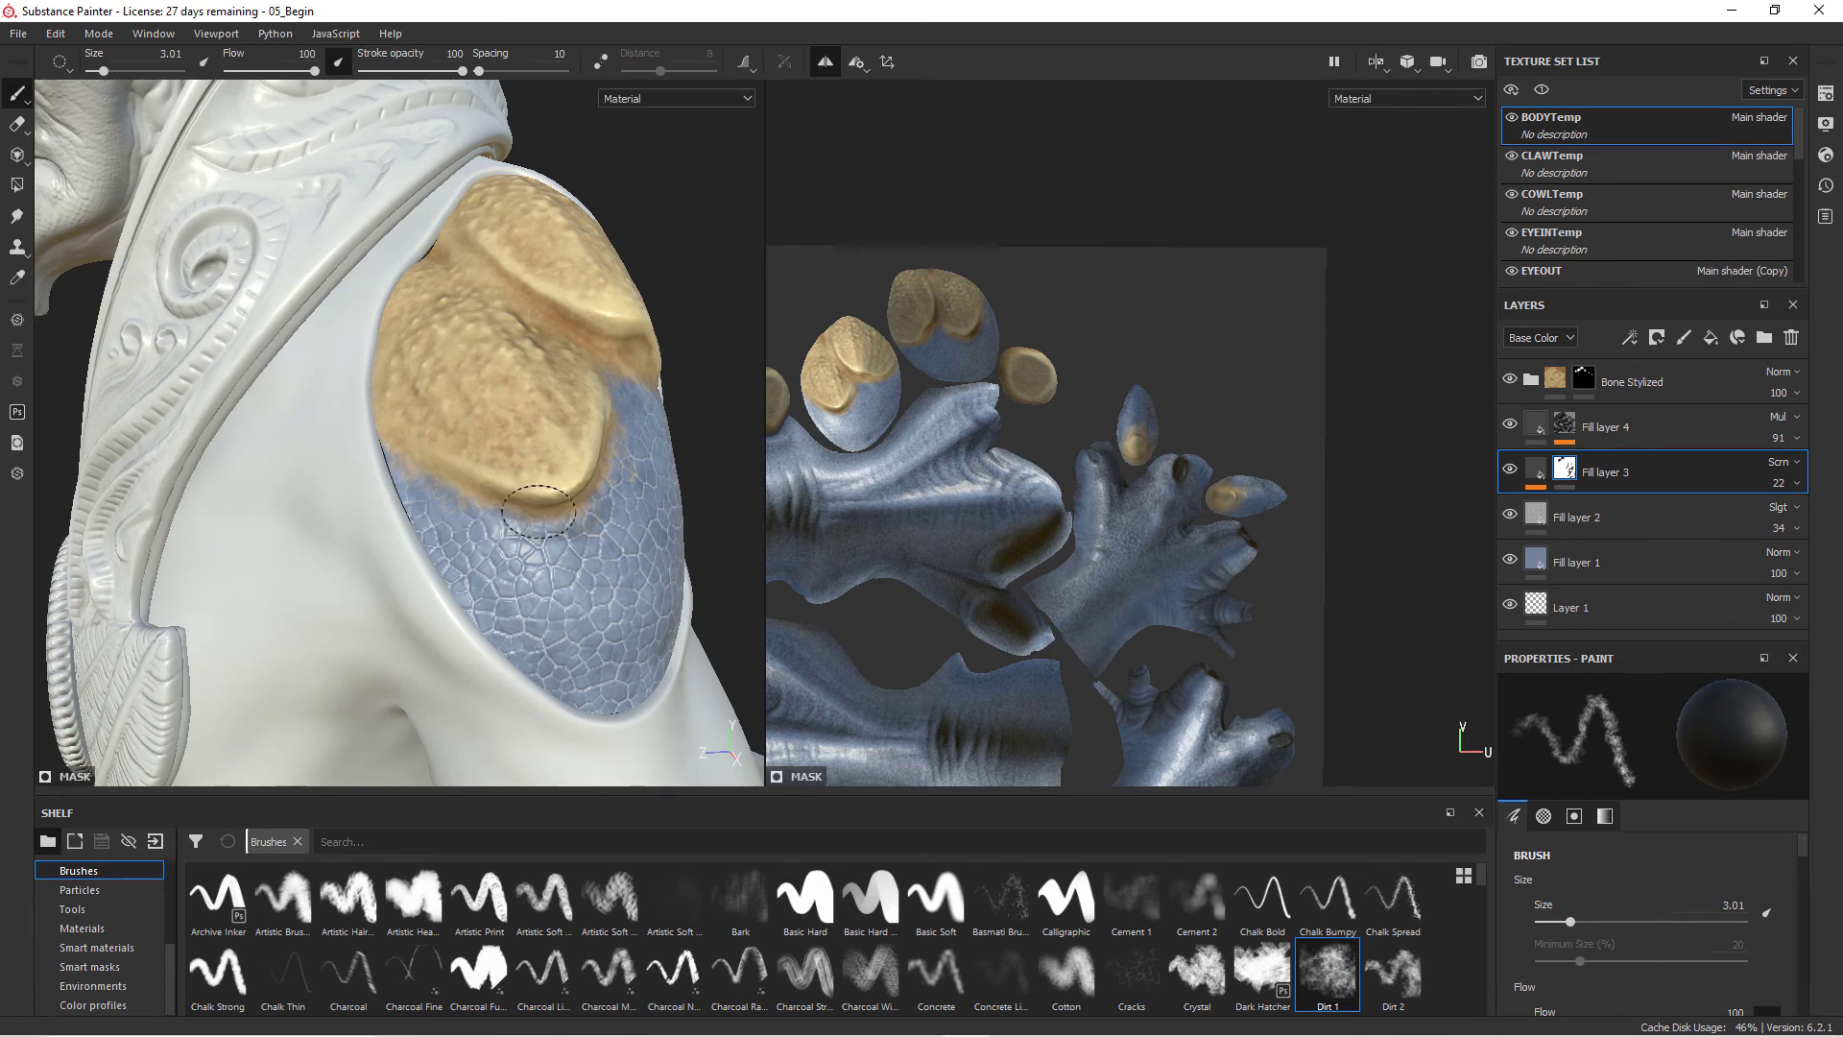
{"action": "left_click_drag", "start_coordinate": [477, 510], "coordinate": [499, 599], "text": "alt"}
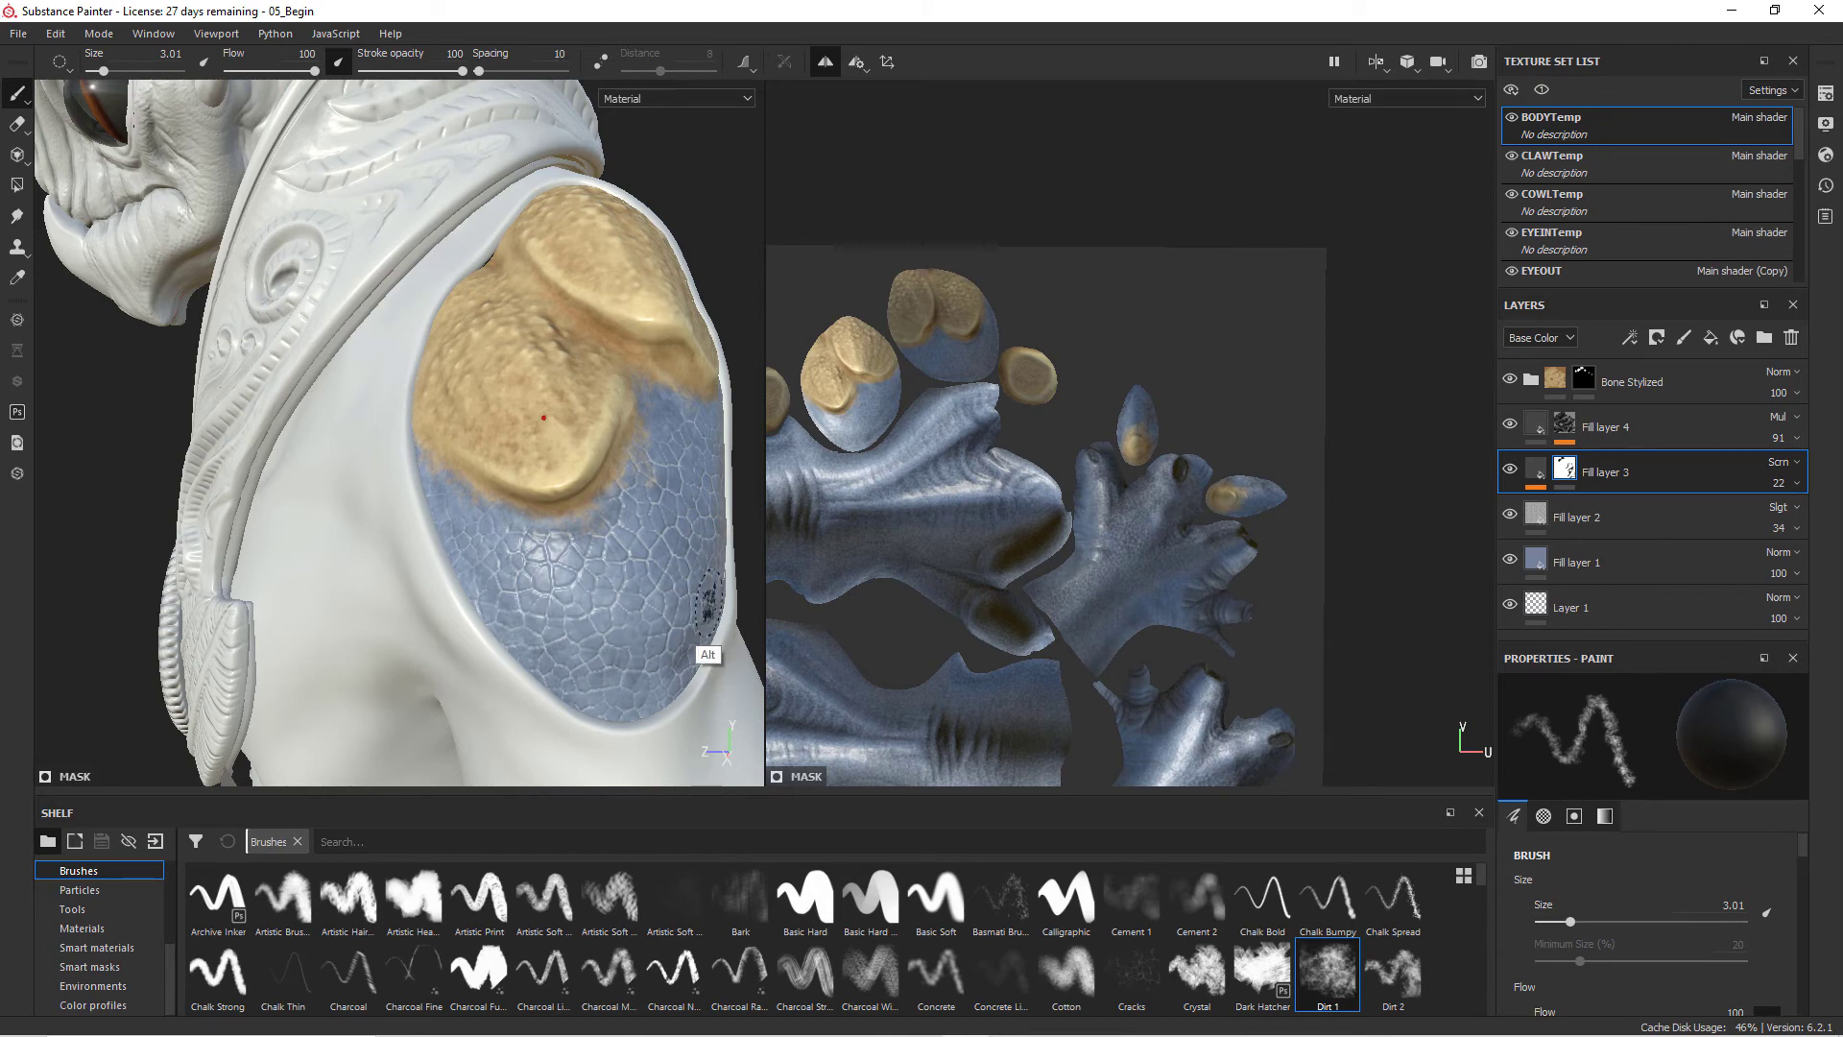
{"action": "left_click_drag", "start_coordinate": [710, 605], "coordinate": [675, 640], "text": "alt"}
{"action": "left_click_drag", "start_coordinate": [664, 572], "coordinate": [502, 580], "text": "alt"}
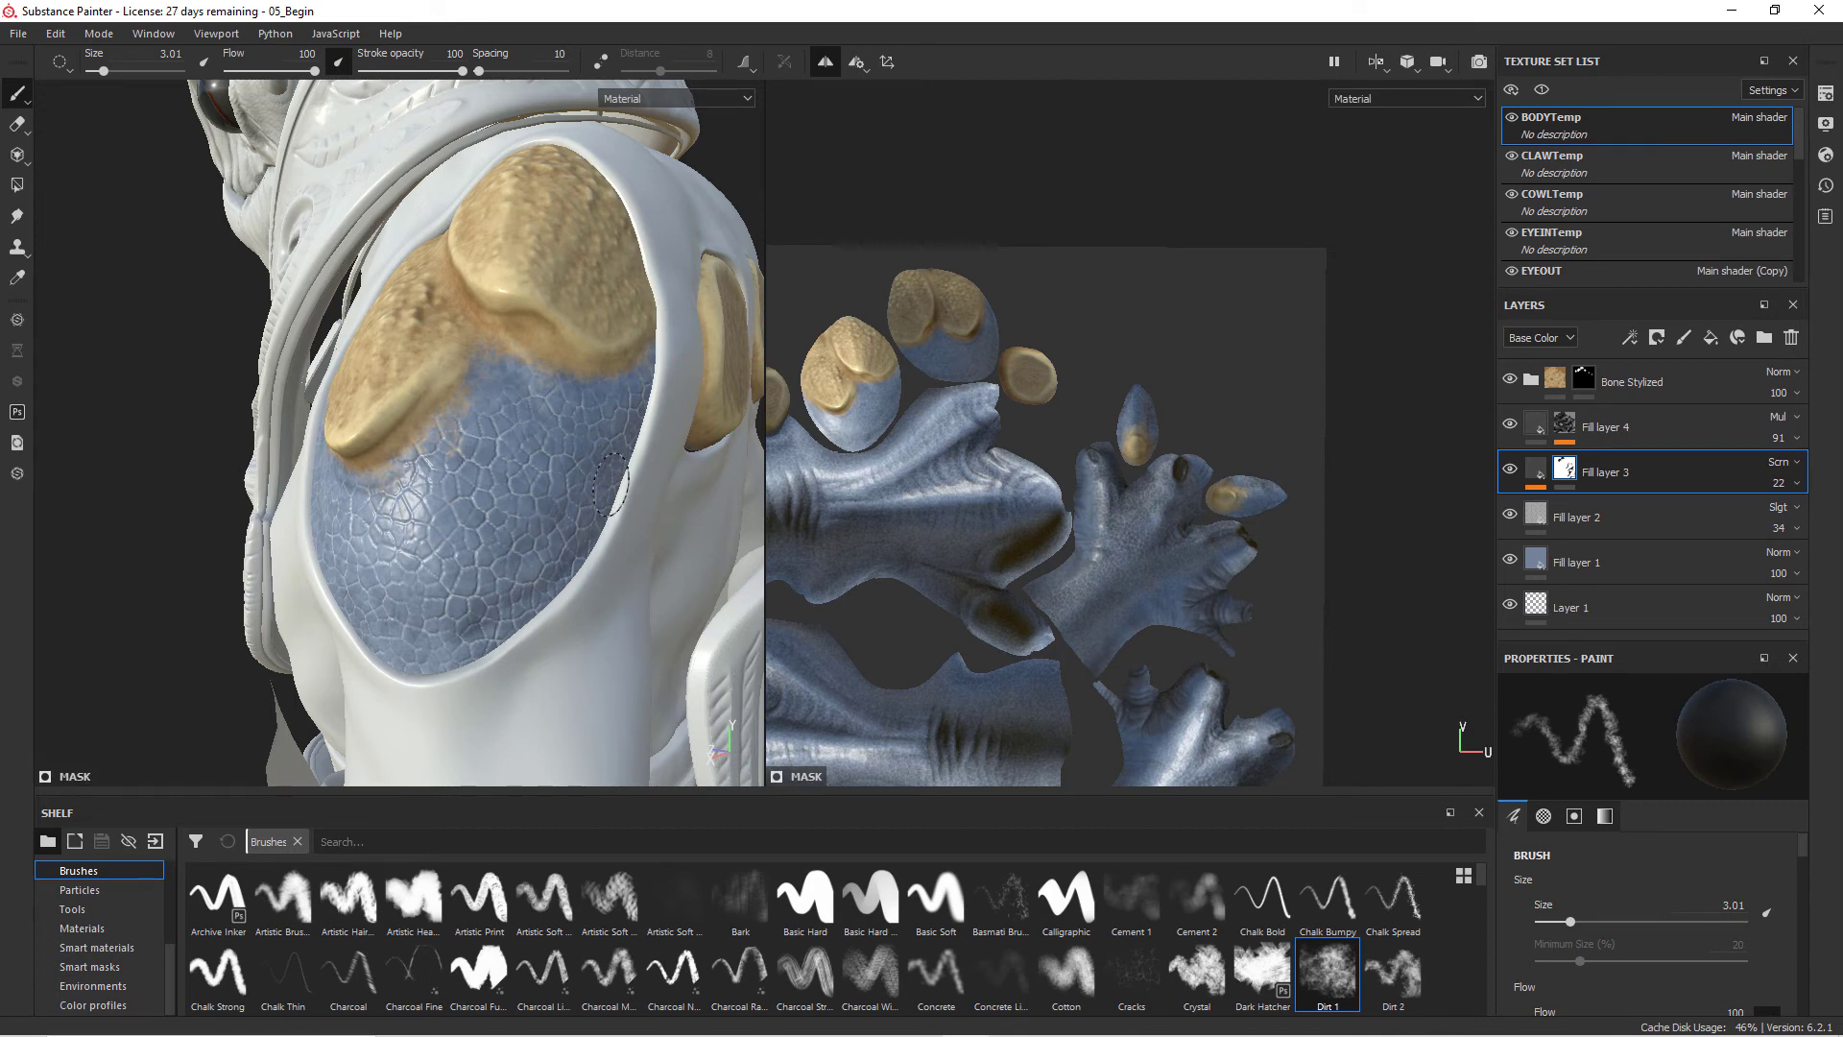
{"action": "scroll", "coordinate": [611, 485], "scroll_direction": "down", "scroll_amount": 5}
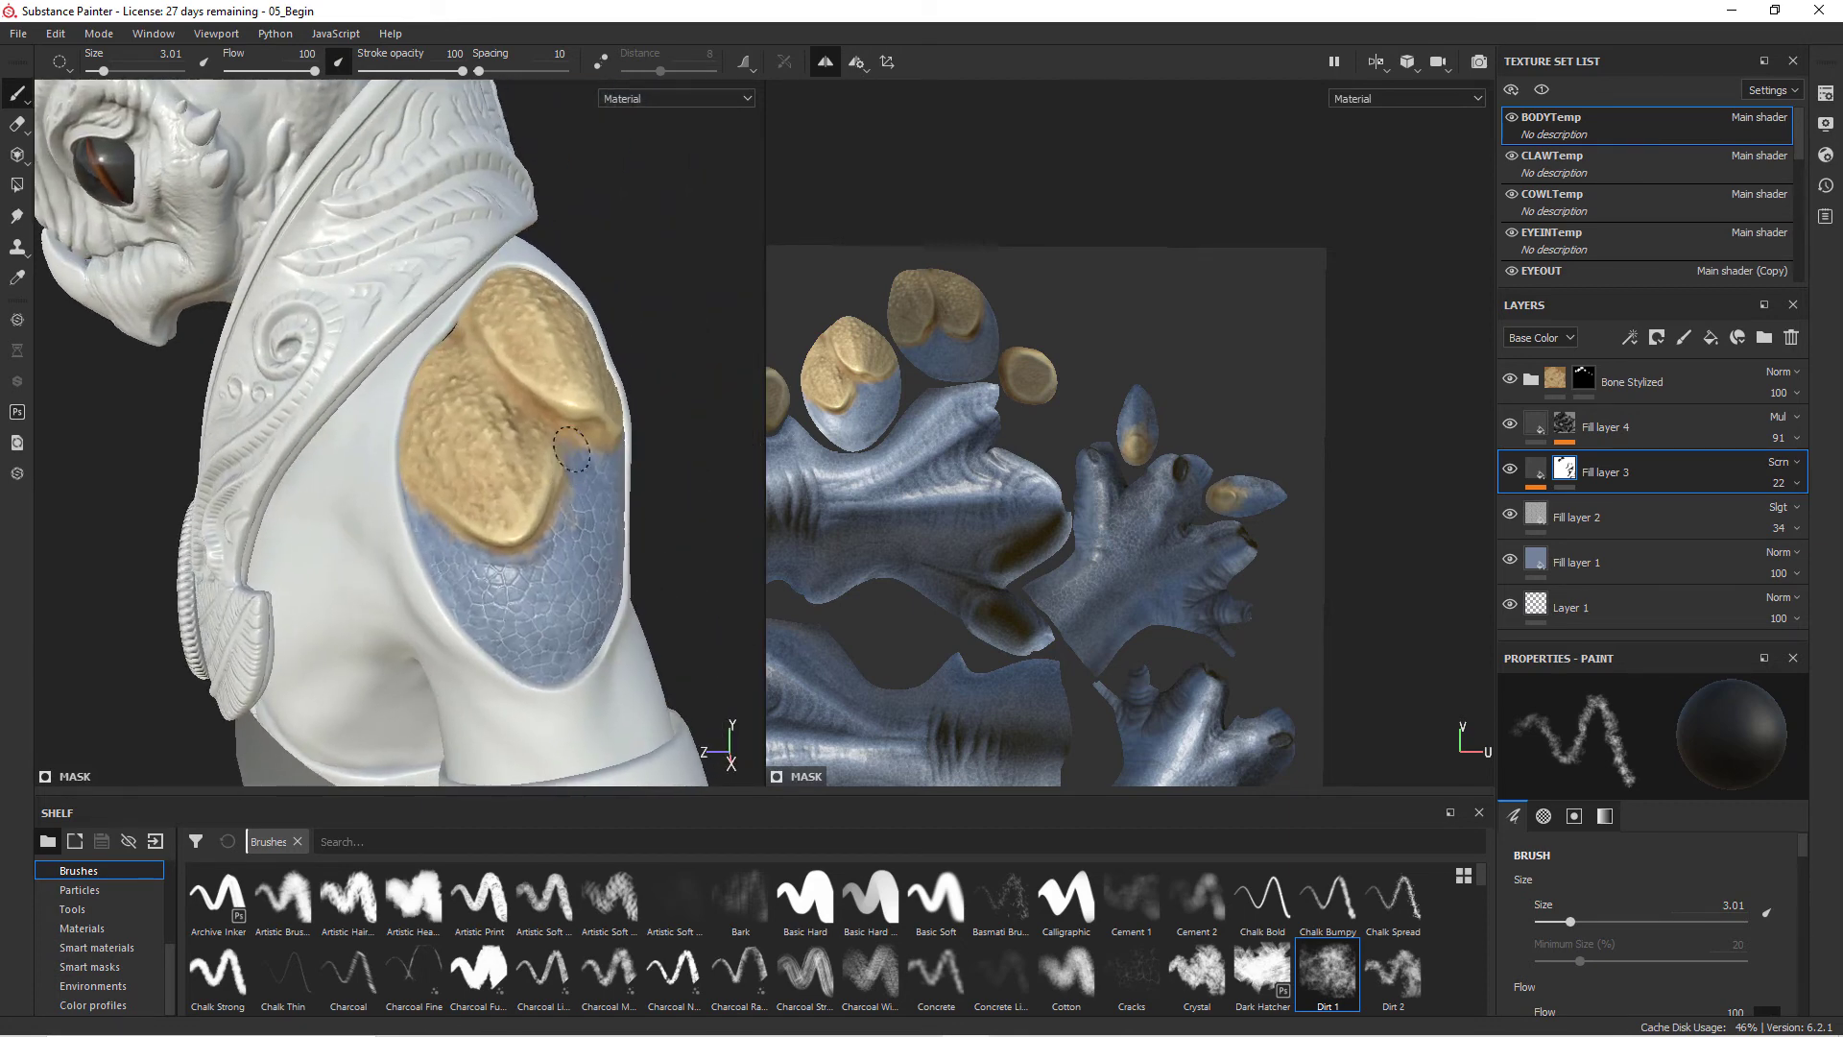
- Set the mask brush size to 4.63 for working on the forearm skin
{"action": "left_click_drag", "start_coordinate": [573, 466], "coordinate": [556, 357], "text": "alt"}
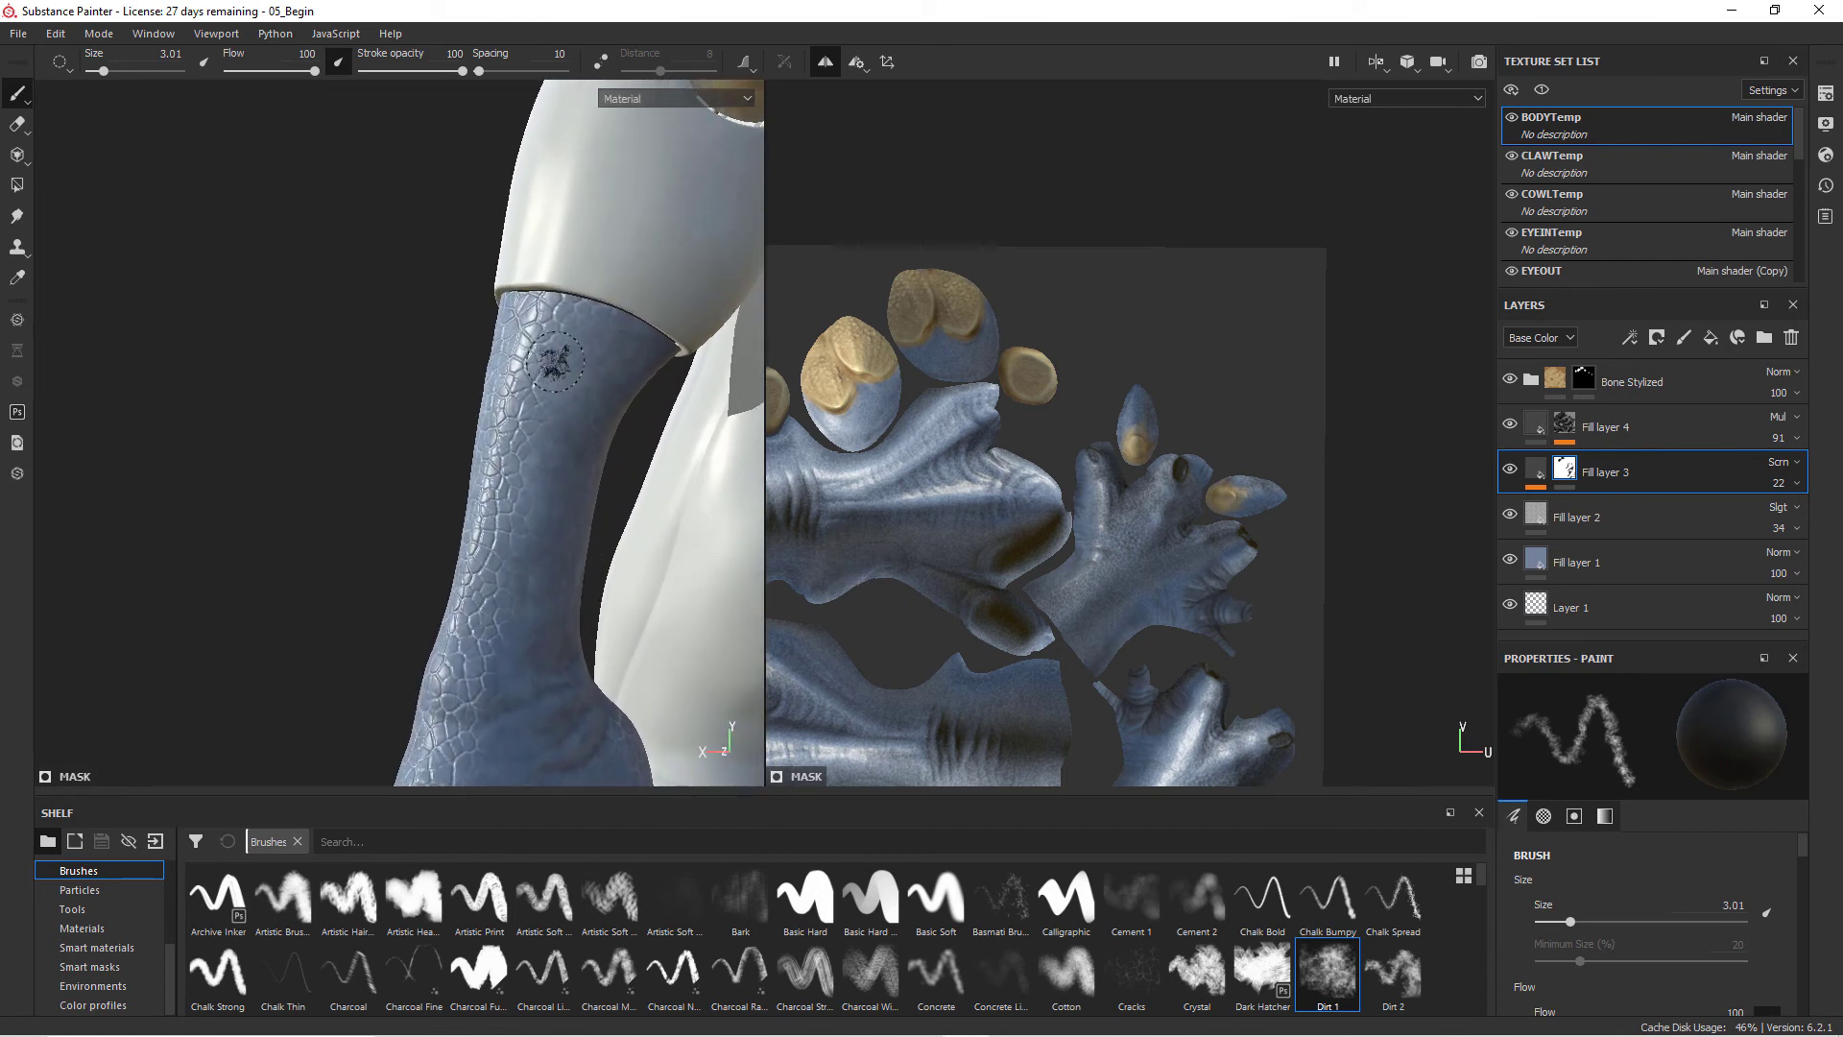
{"action": "right_click", "coordinate": [562, 429]}
{"action": "left_click_drag", "start_coordinate": [880, 712], "coordinate": [877, 462]}
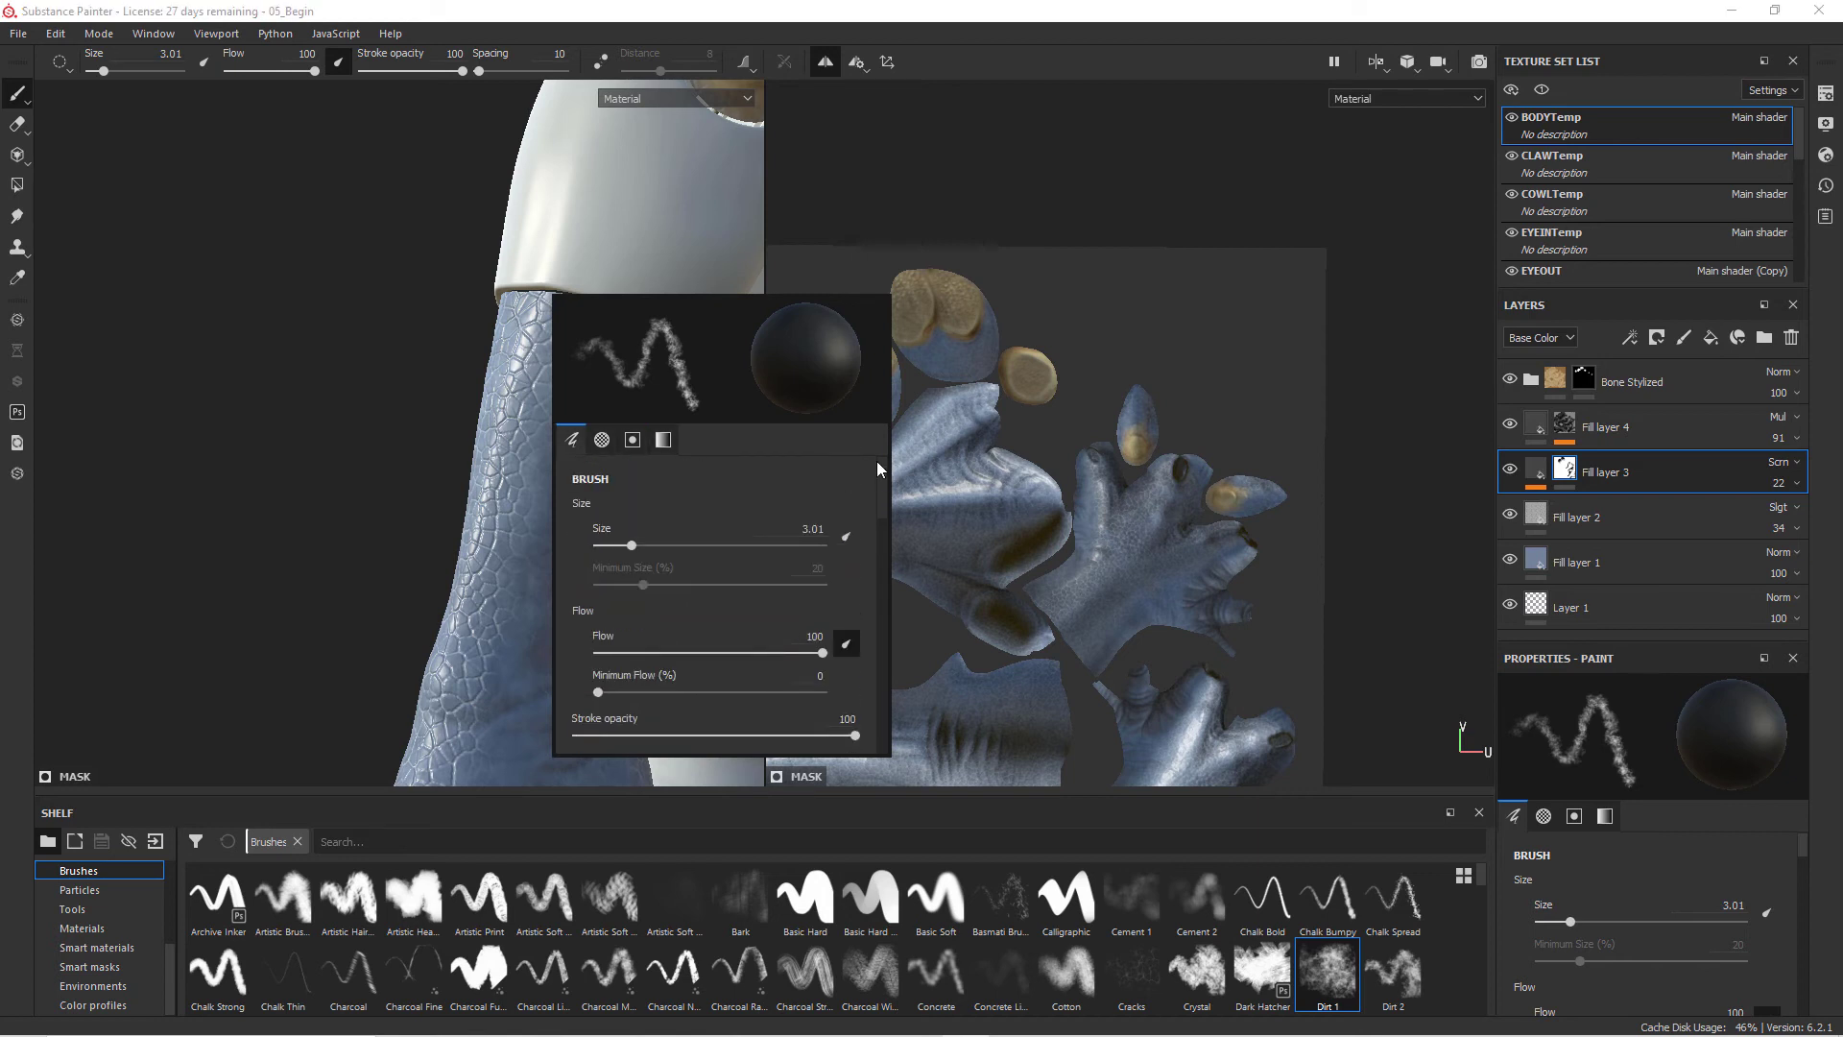
{"action": "left_click_drag", "start_coordinate": [638, 547], "coordinate": [645, 548]}
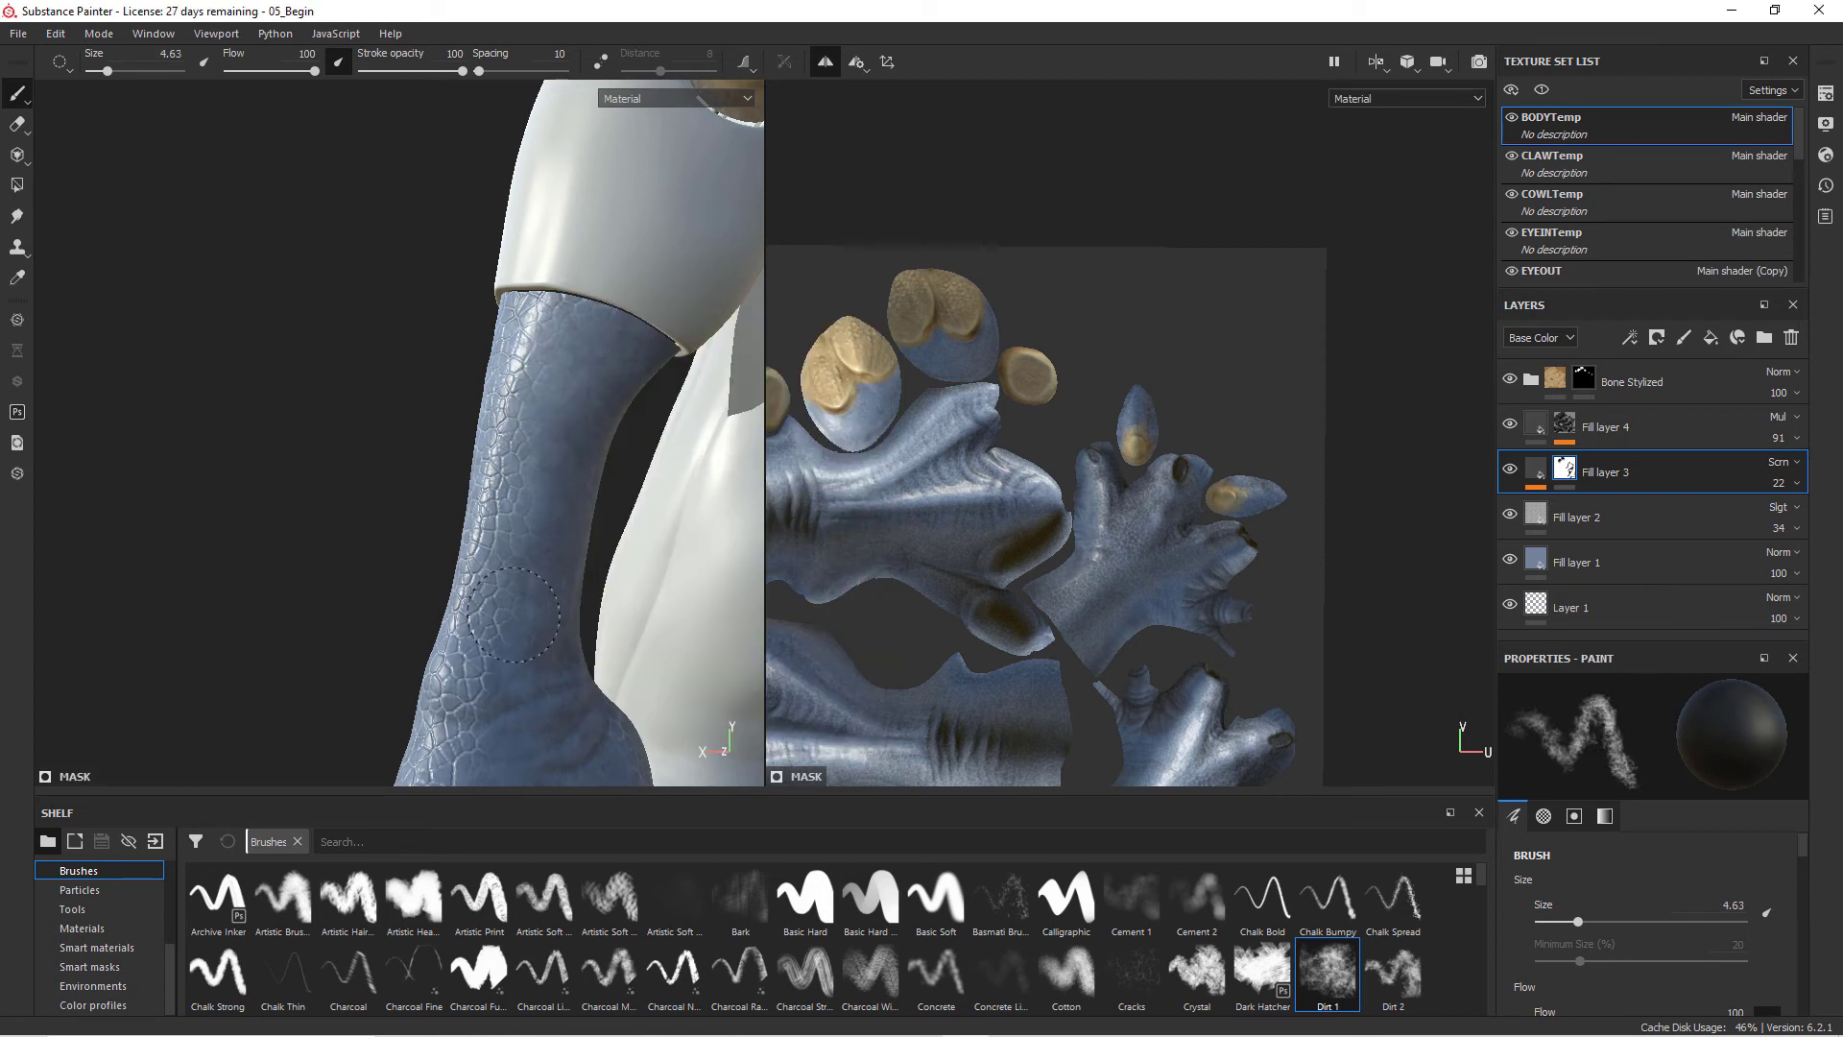
- Inspect the scale pattern on the forearm, palm, fingers and back of the hand
{"action": "middle_click_drag", "start_coordinate": [500, 725], "coordinate": [588, 401], "text": "alt"}
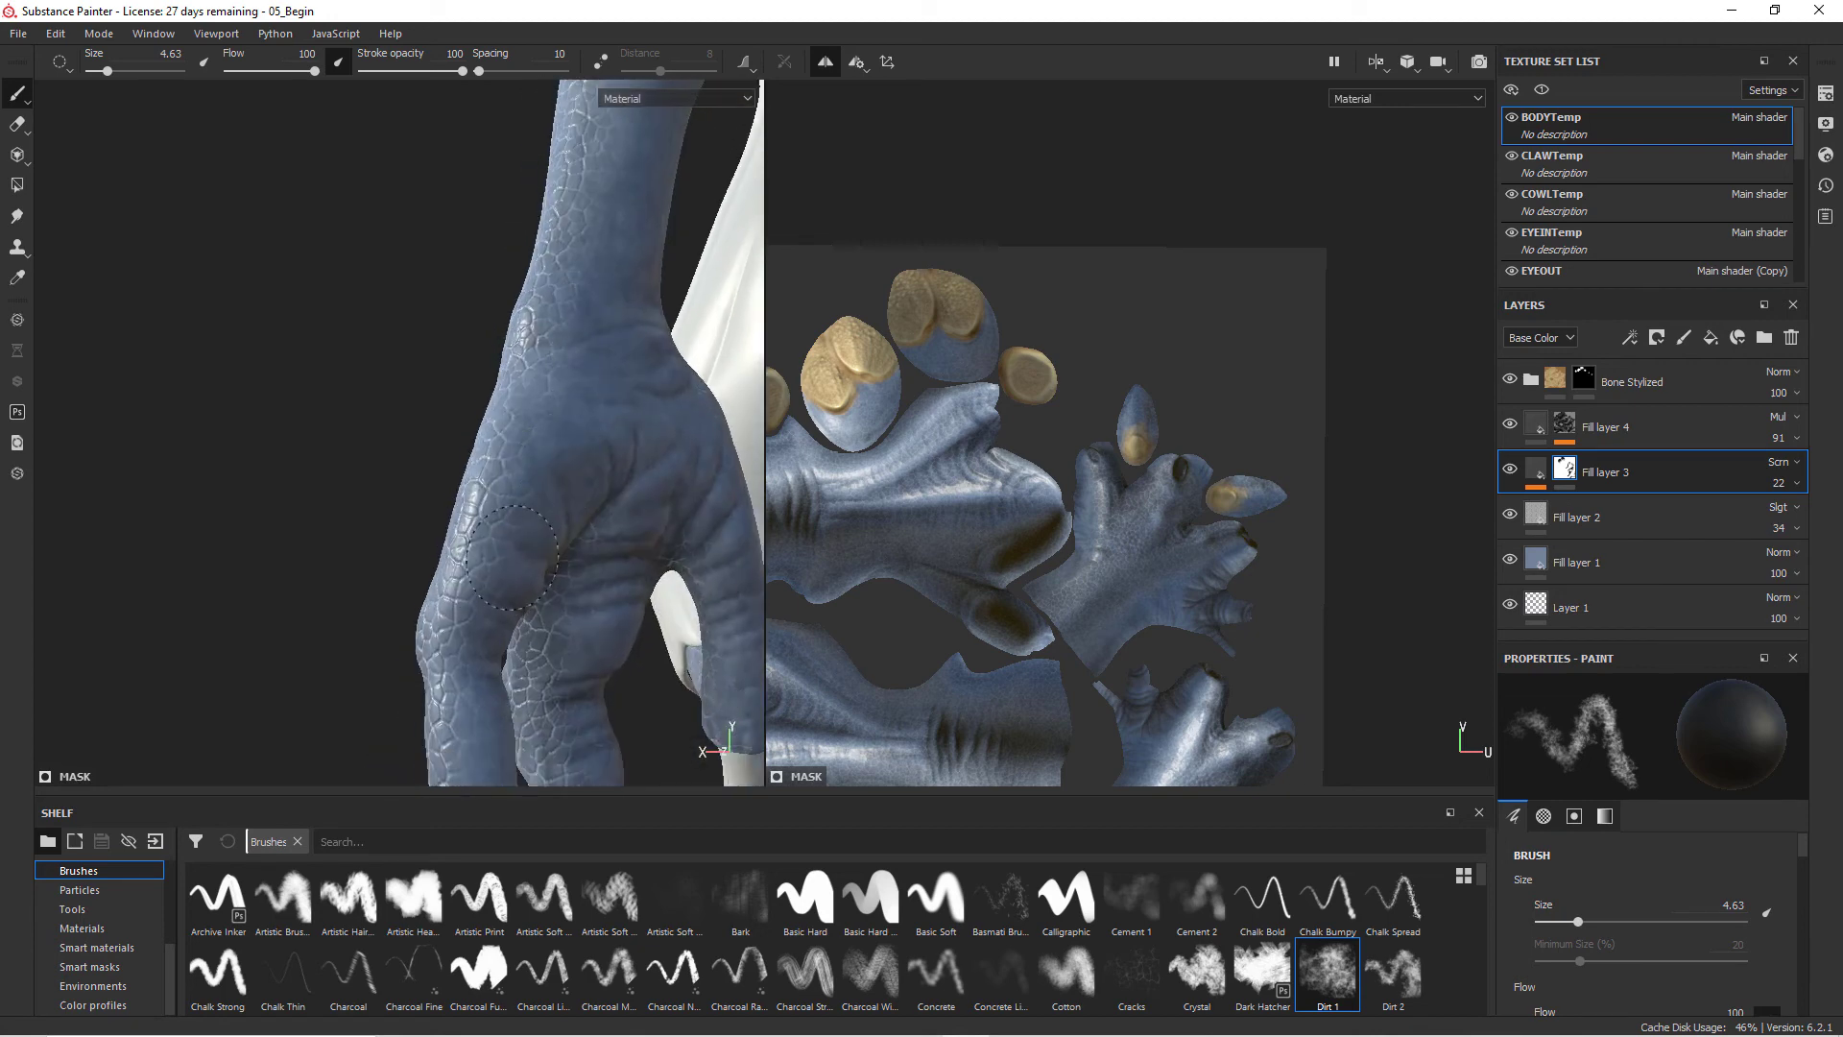
{"action": "left_click_drag", "start_coordinate": [511, 557], "coordinate": [605, 400], "text": "alt"}
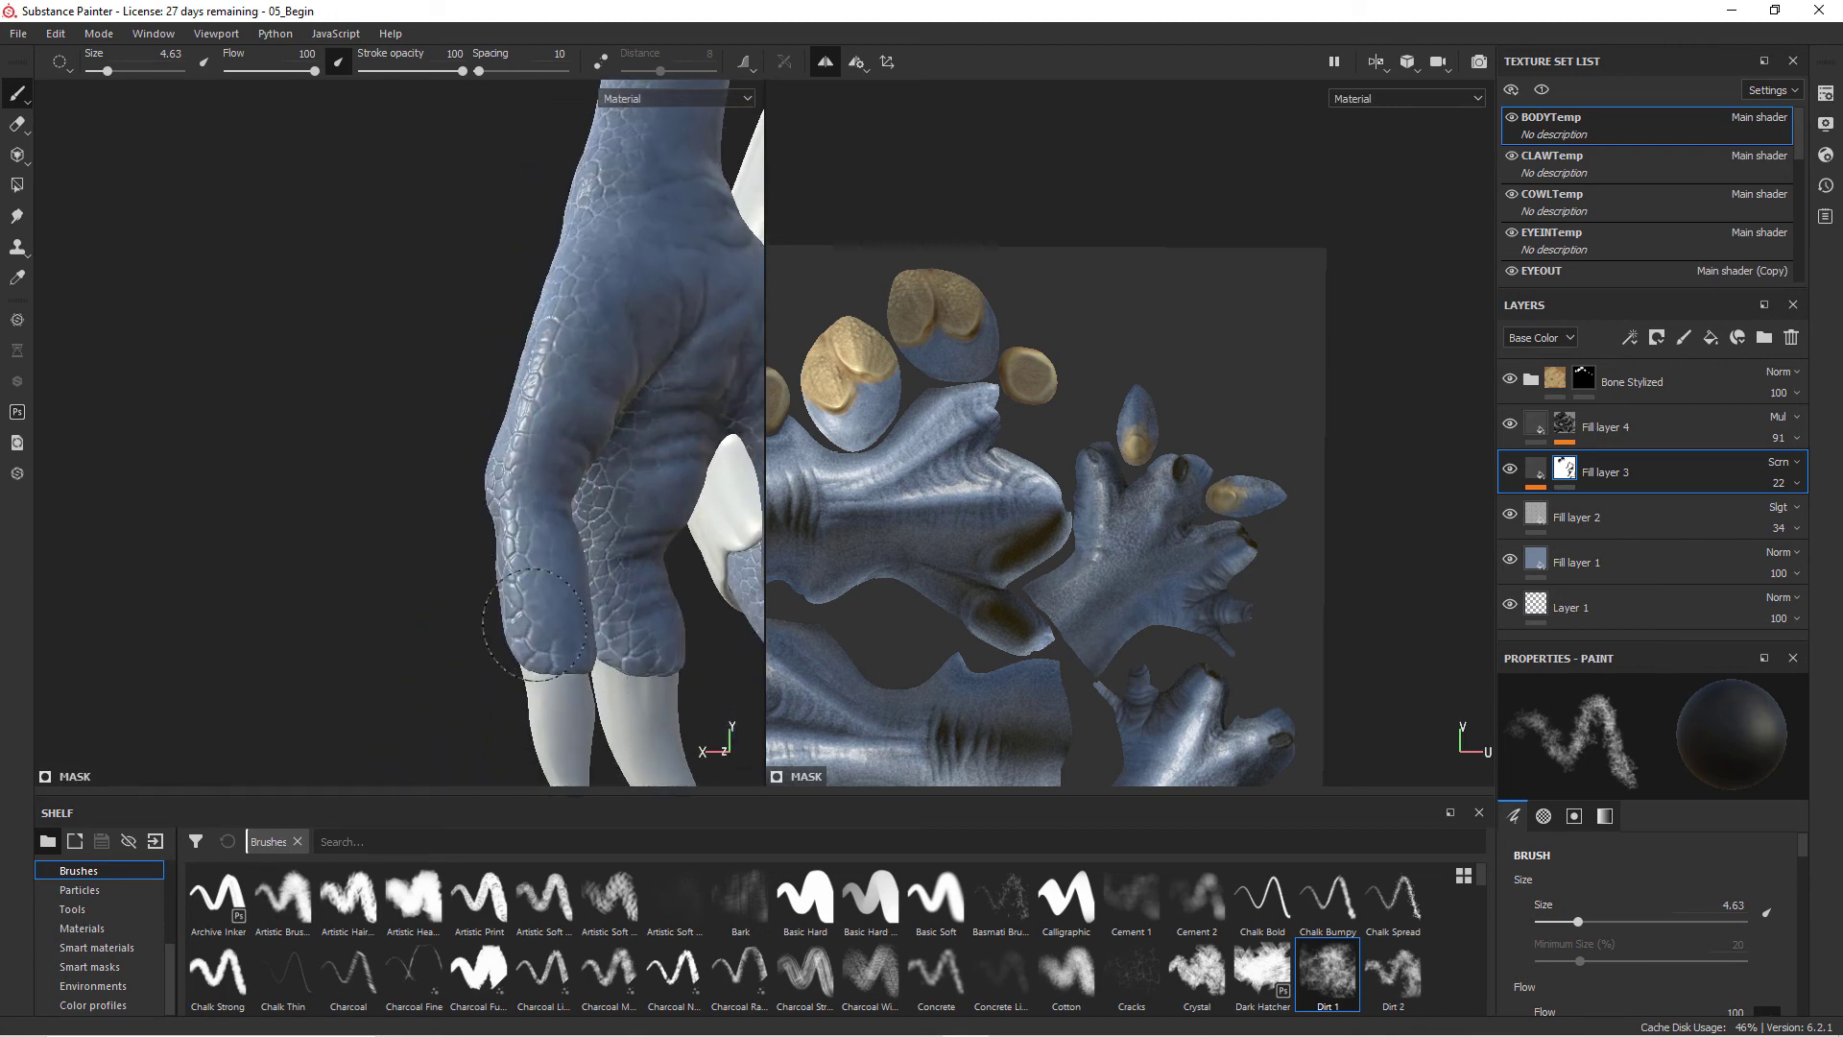
{"action": "left_click_drag", "start_coordinate": [583, 403], "coordinate": [436, 587], "text": "alt"}
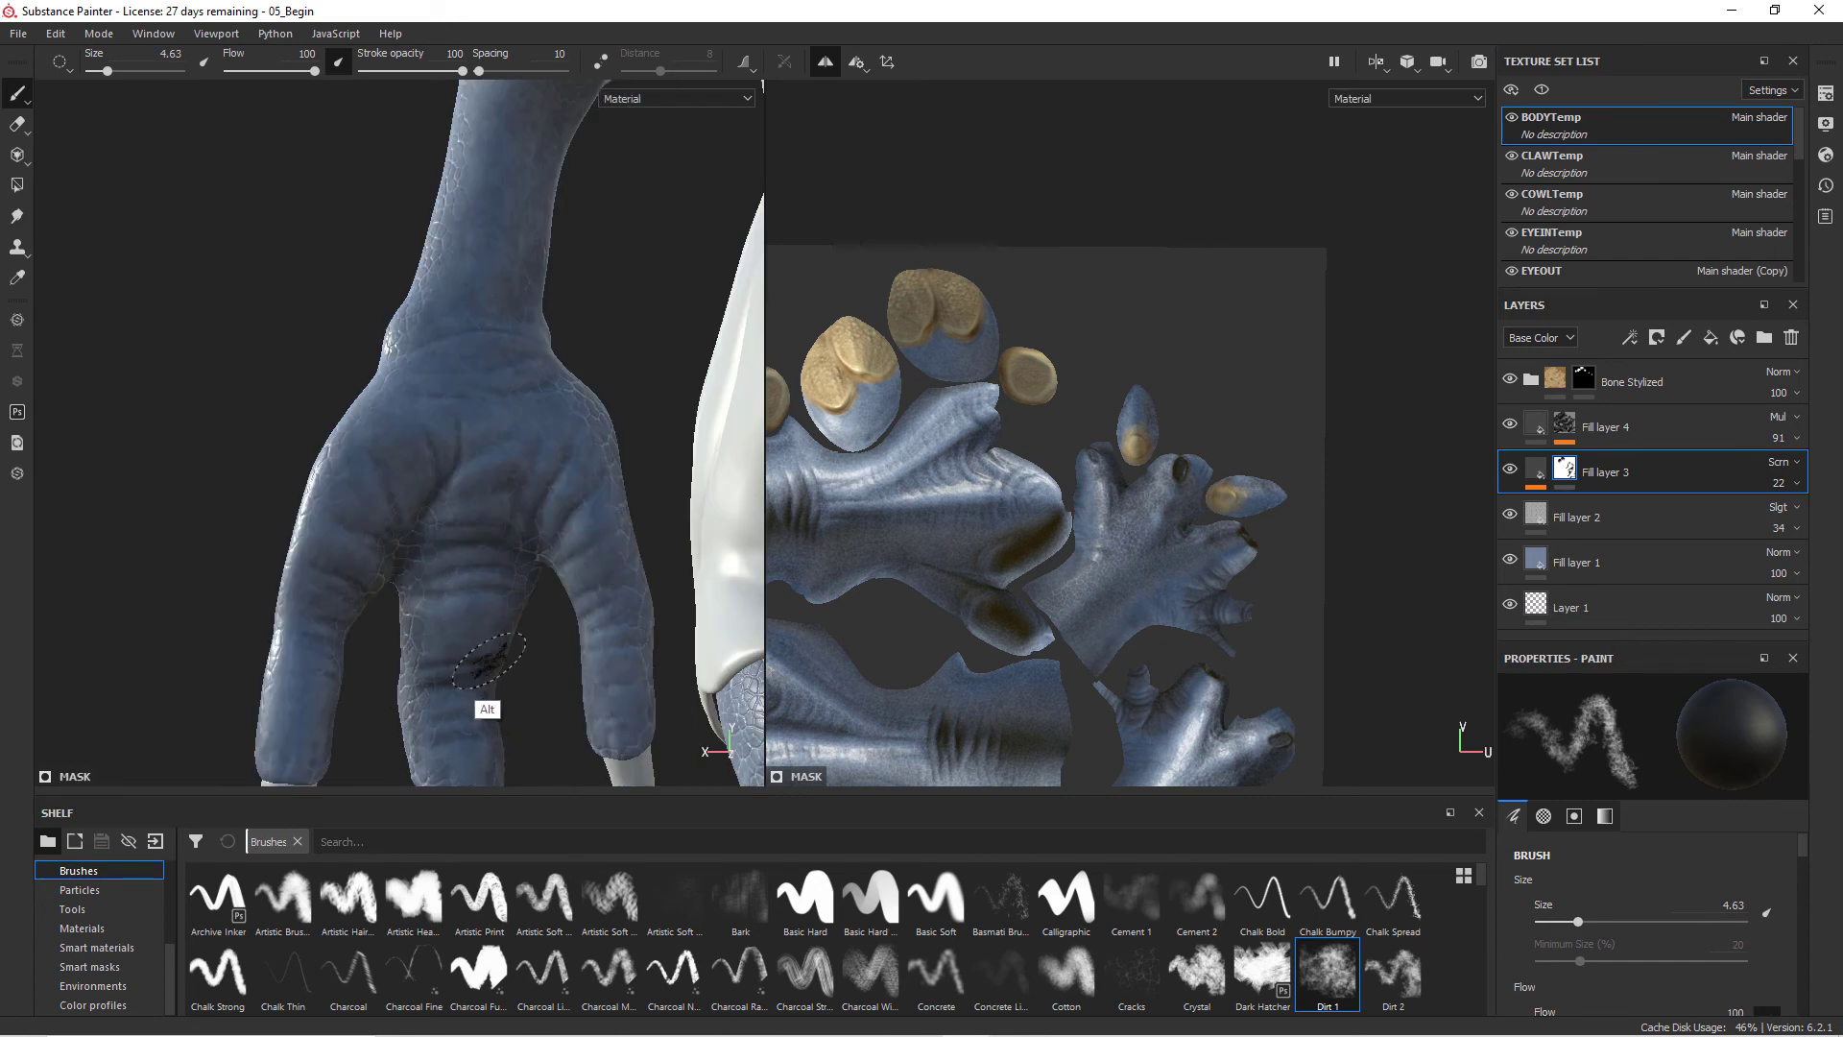
{"action": "left_click_drag", "start_coordinate": [489, 661], "coordinate": [586, 413], "text": "alt"}
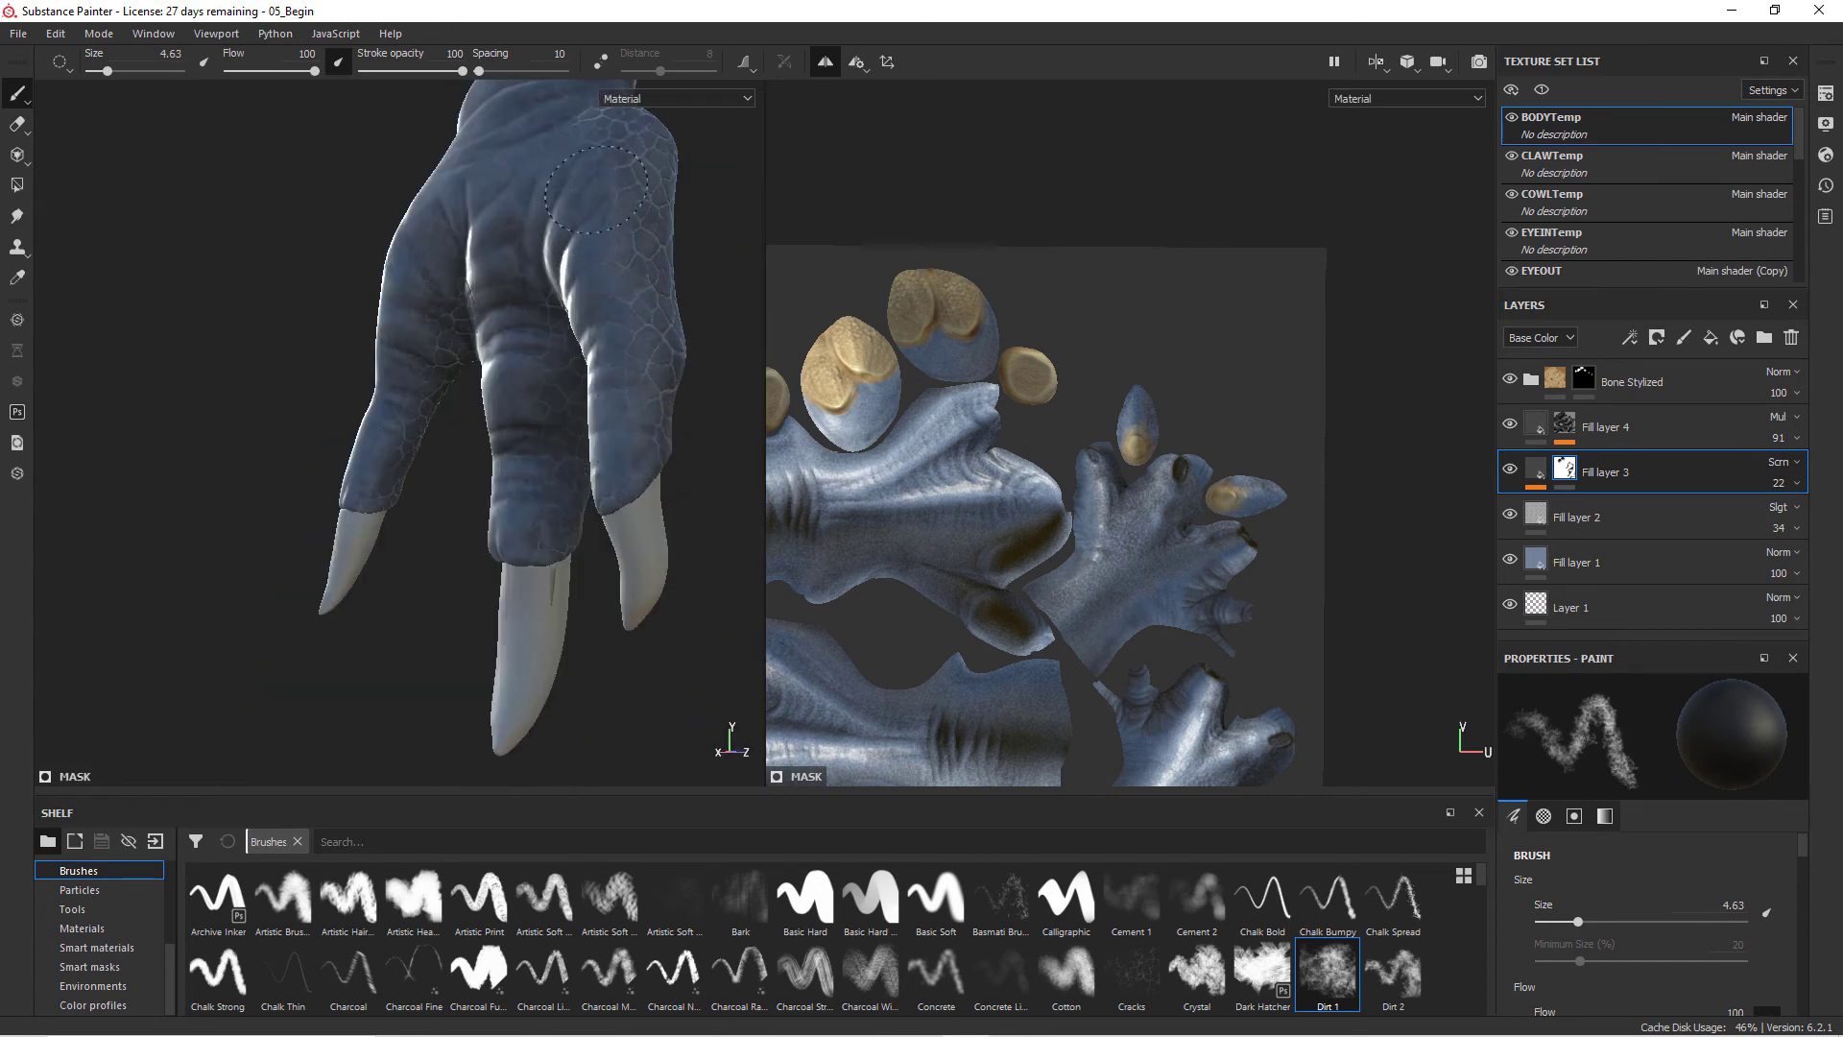
{"action": "middle_click_drag", "start_coordinate": [596, 189], "coordinate": [564, 545], "text": "alt"}
{"action": "middle_click_drag", "start_coordinate": [535, 432], "coordinate": [614, 768], "text": "alt"}
{"action": "left_click_drag", "start_coordinate": [543, 473], "coordinate": [621, 475], "text": "alt"}
{"action": "middle_click_drag", "start_coordinate": [605, 567], "coordinate": [739, 443], "text": "alt"}
- Review the skin and bone texturing on the creature's legs, arms and shoulders across the whole figure
{"action": "right_click_drag", "start_coordinate": [672, 470], "coordinate": [514, 494], "text": "alt"}
{"action": "middle_click_drag", "start_coordinate": [515, 493], "coordinate": [592, 547], "text": "alt"}
{"action": "right_click_drag", "start_coordinate": [592, 547], "coordinate": [502, 562], "text": "alt"}
{"action": "middle_click_drag", "start_coordinate": [624, 597], "coordinate": [570, 622], "text": "alt"}
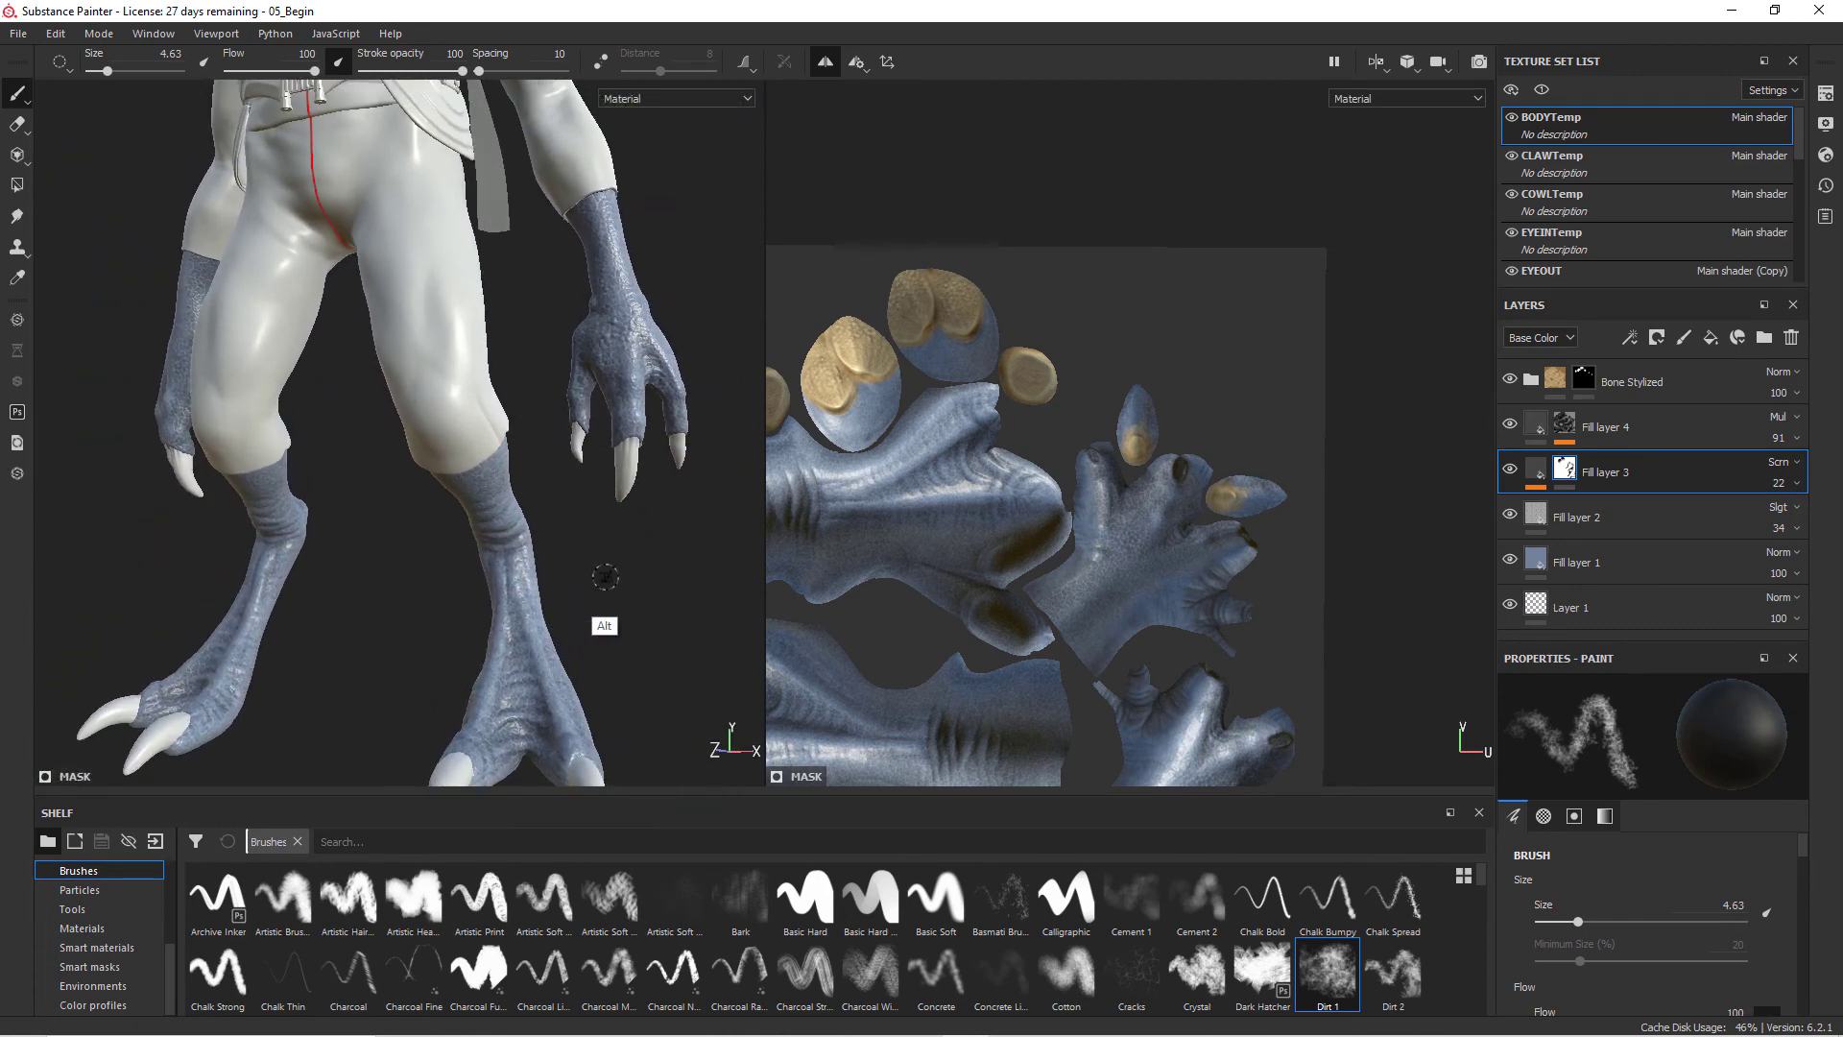
{"action": "right_click_drag", "start_coordinate": [605, 576], "coordinate": [566, 611], "text": "alt"}
{"action": "middle_click_drag", "start_coordinate": [561, 460], "coordinate": [645, 652], "text": "alt"}
{"action": "left_click_drag", "start_coordinate": [624, 504], "coordinate": [532, 549], "text": "alt"}
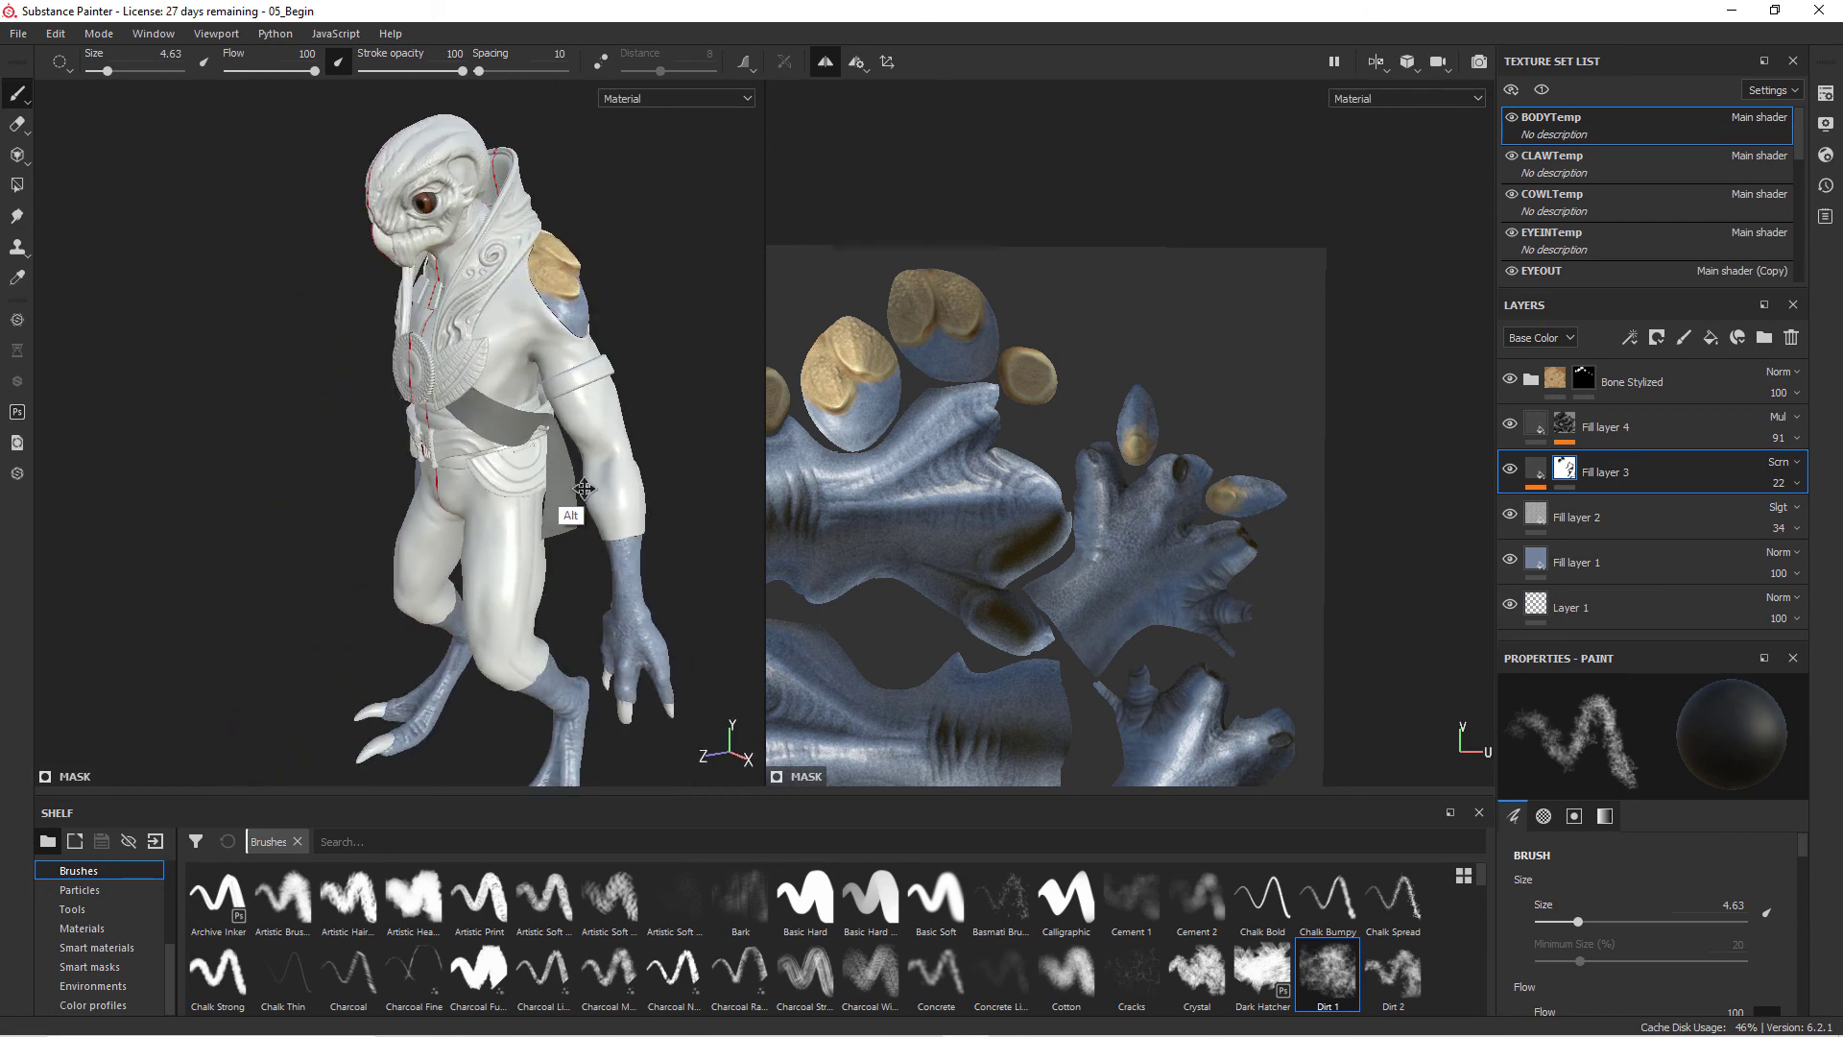
{"action": "middle_click_drag", "start_coordinate": [584, 489], "coordinate": [614, 595], "text": "alt"}
{"action": "right_click_drag", "start_coordinate": [615, 596], "coordinate": [692, 618], "text": "alt"}
{"action": "middle_click_drag", "start_coordinate": [644, 624], "coordinate": [615, 538], "text": "alt"}
{"action": "right_click_drag", "start_coordinate": [634, 562], "coordinate": [724, 580], "text": "alt"}
{"action": "left_click_drag", "start_coordinate": [696, 578], "coordinate": [666, 573], "text": "alt"}
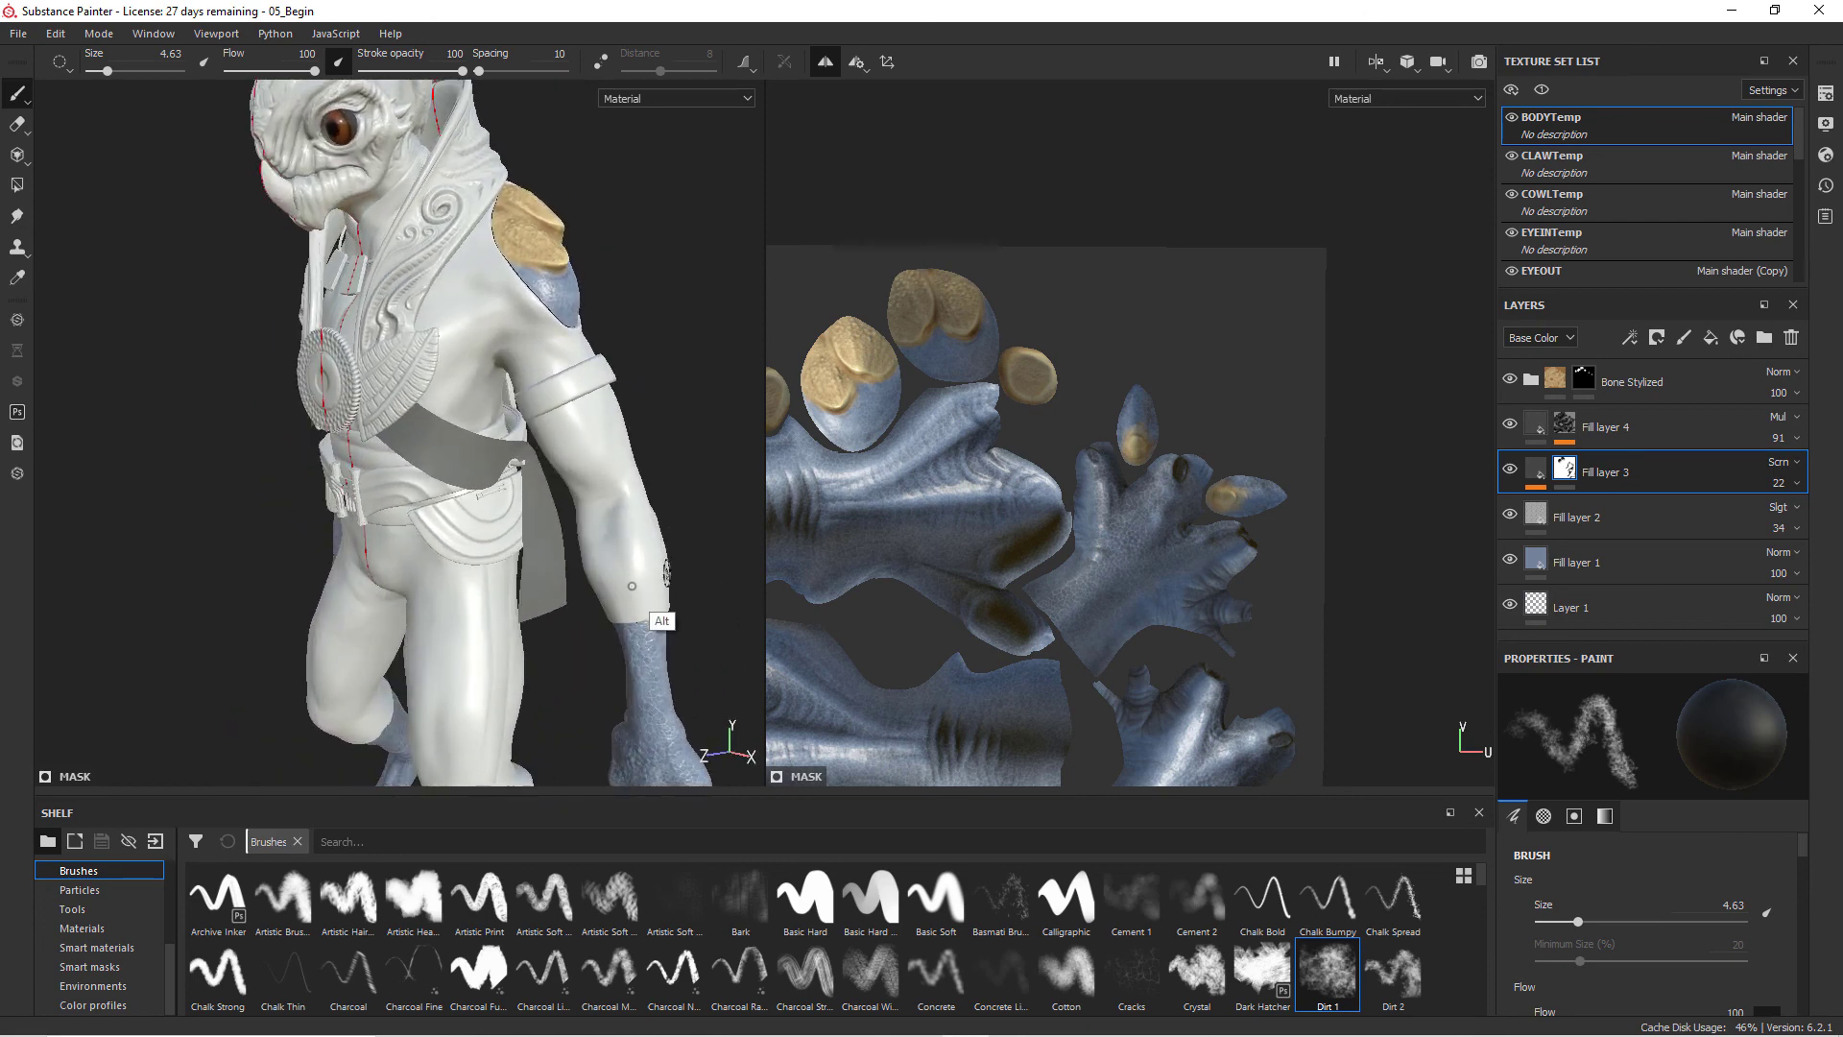